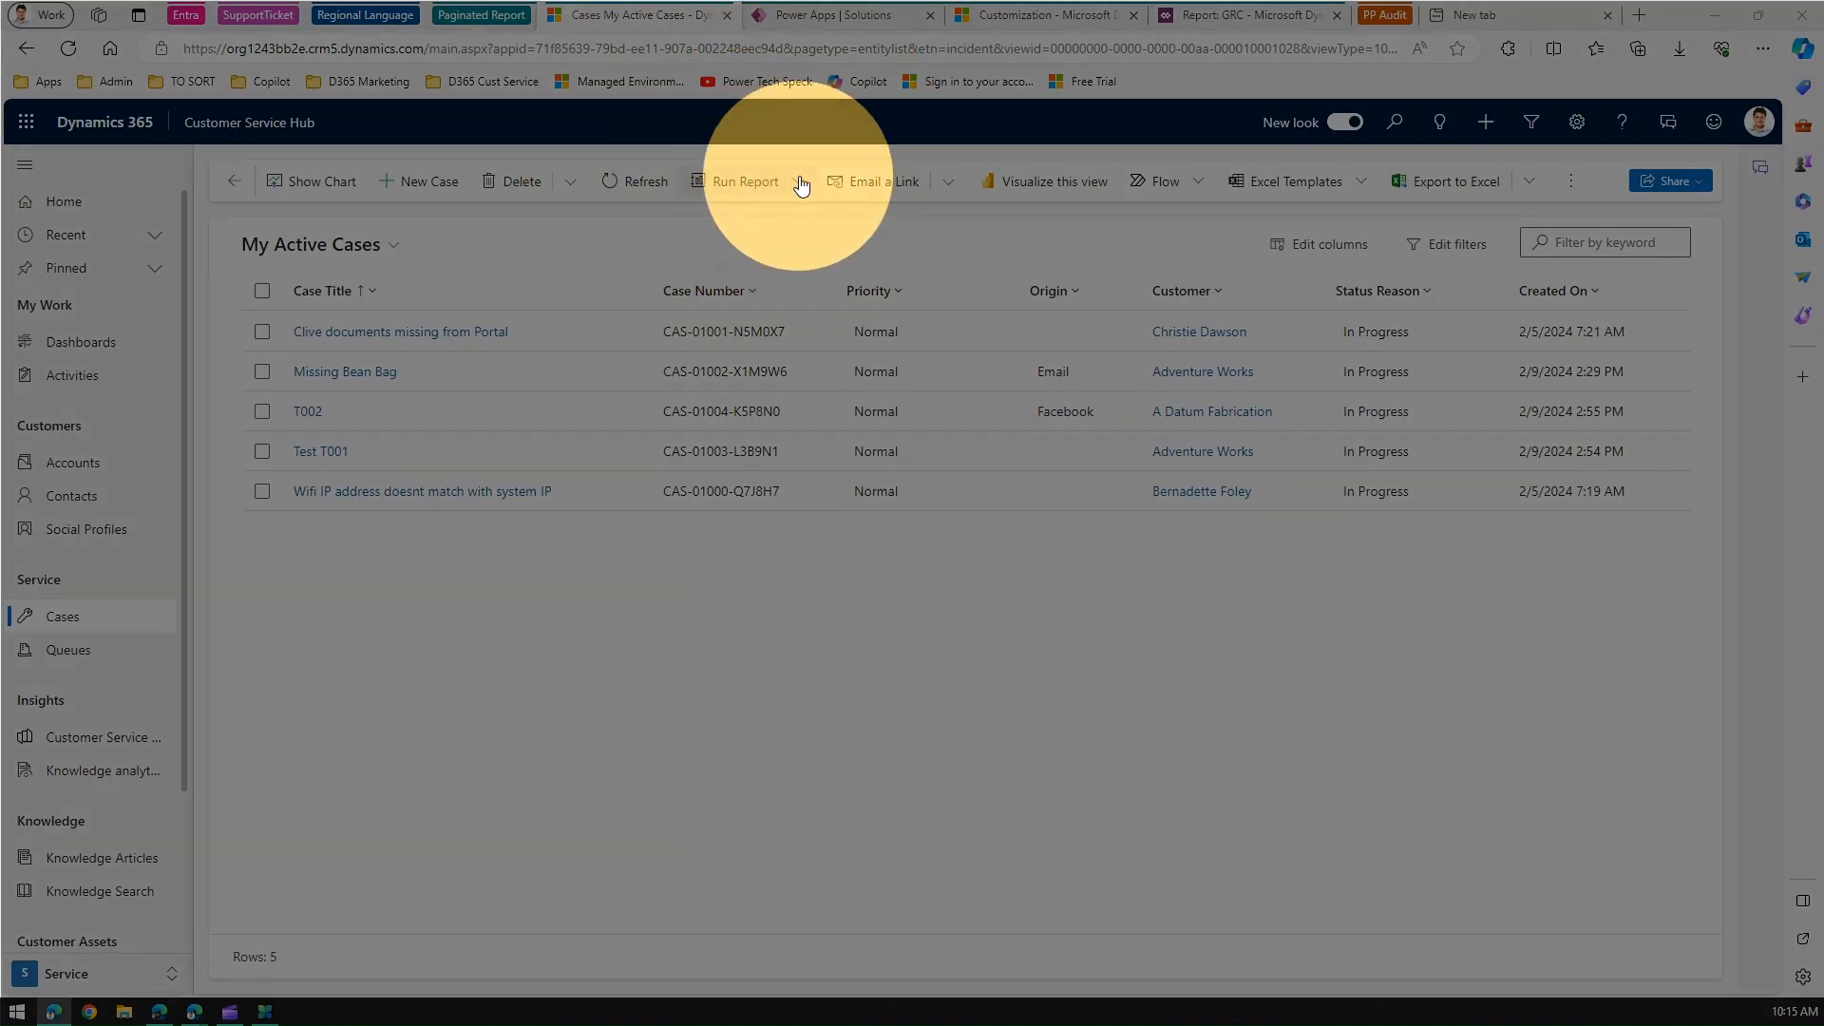
- Run the Case Summary Table report on all applicable records and set its zoom to Page Width
click(798, 182)
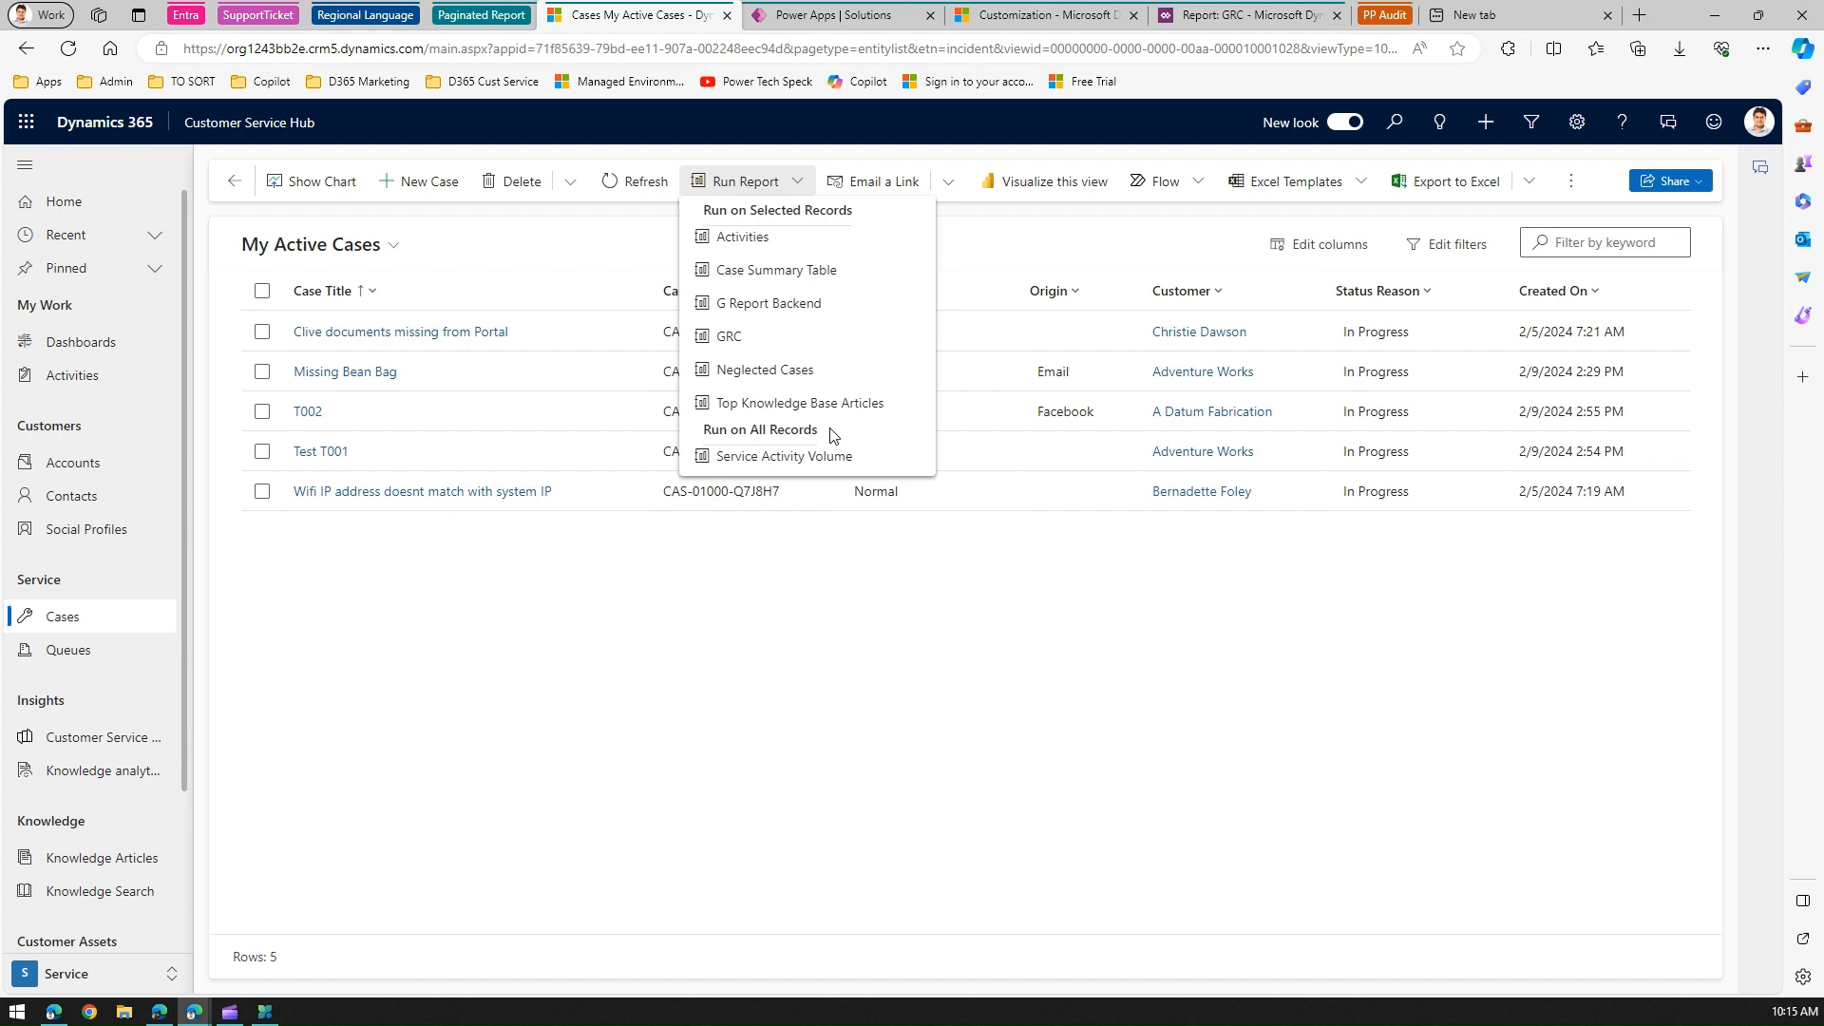
click(779, 272)
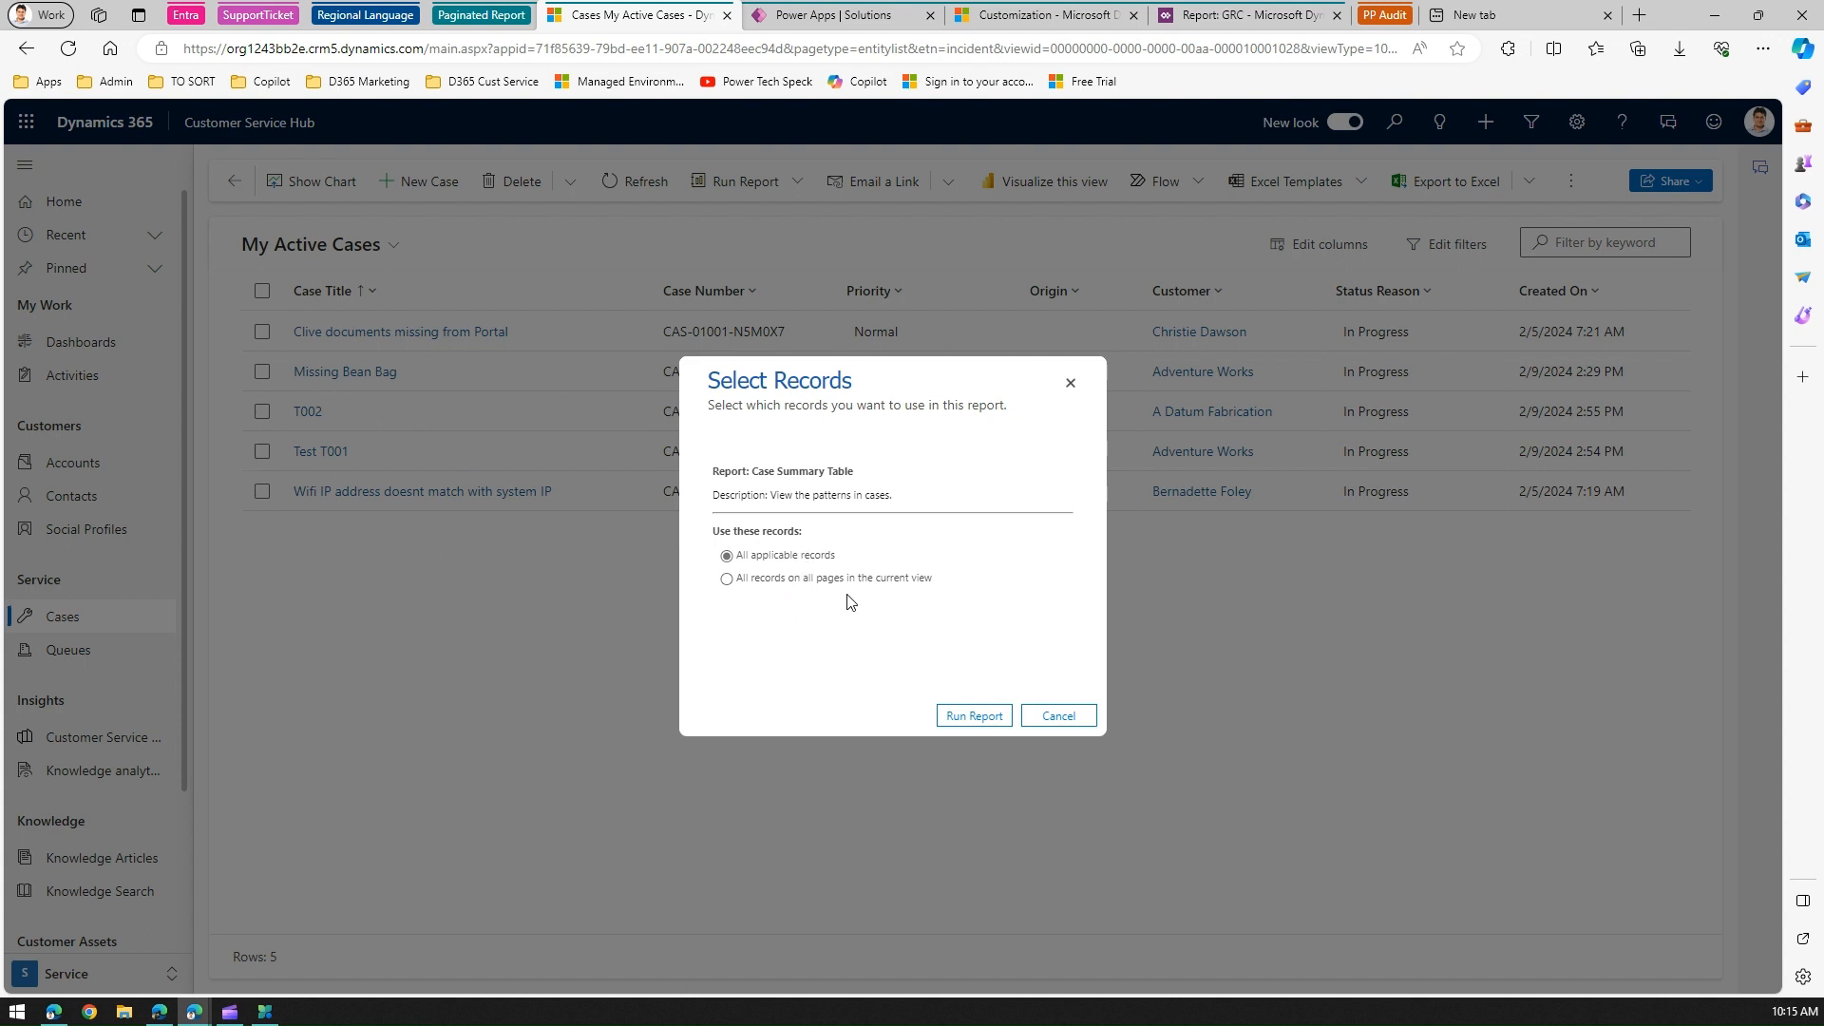
click(979, 720)
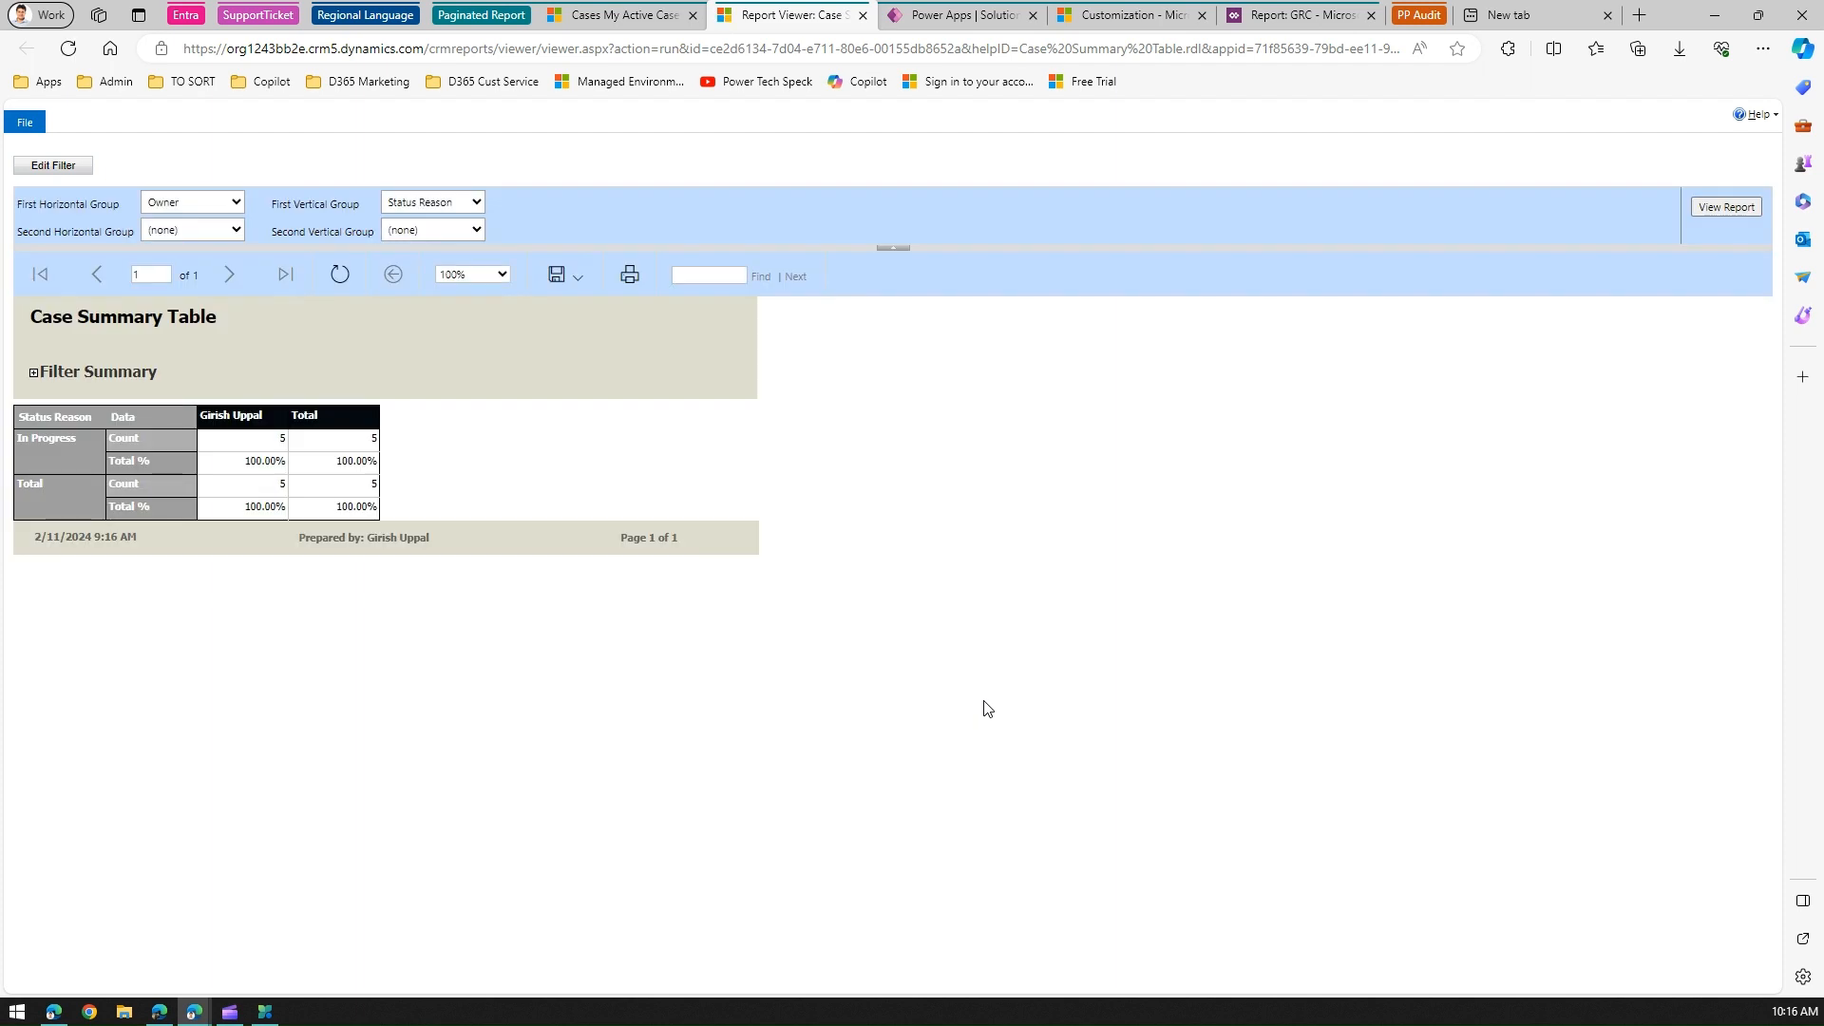
click(475, 276)
click(488, 295)
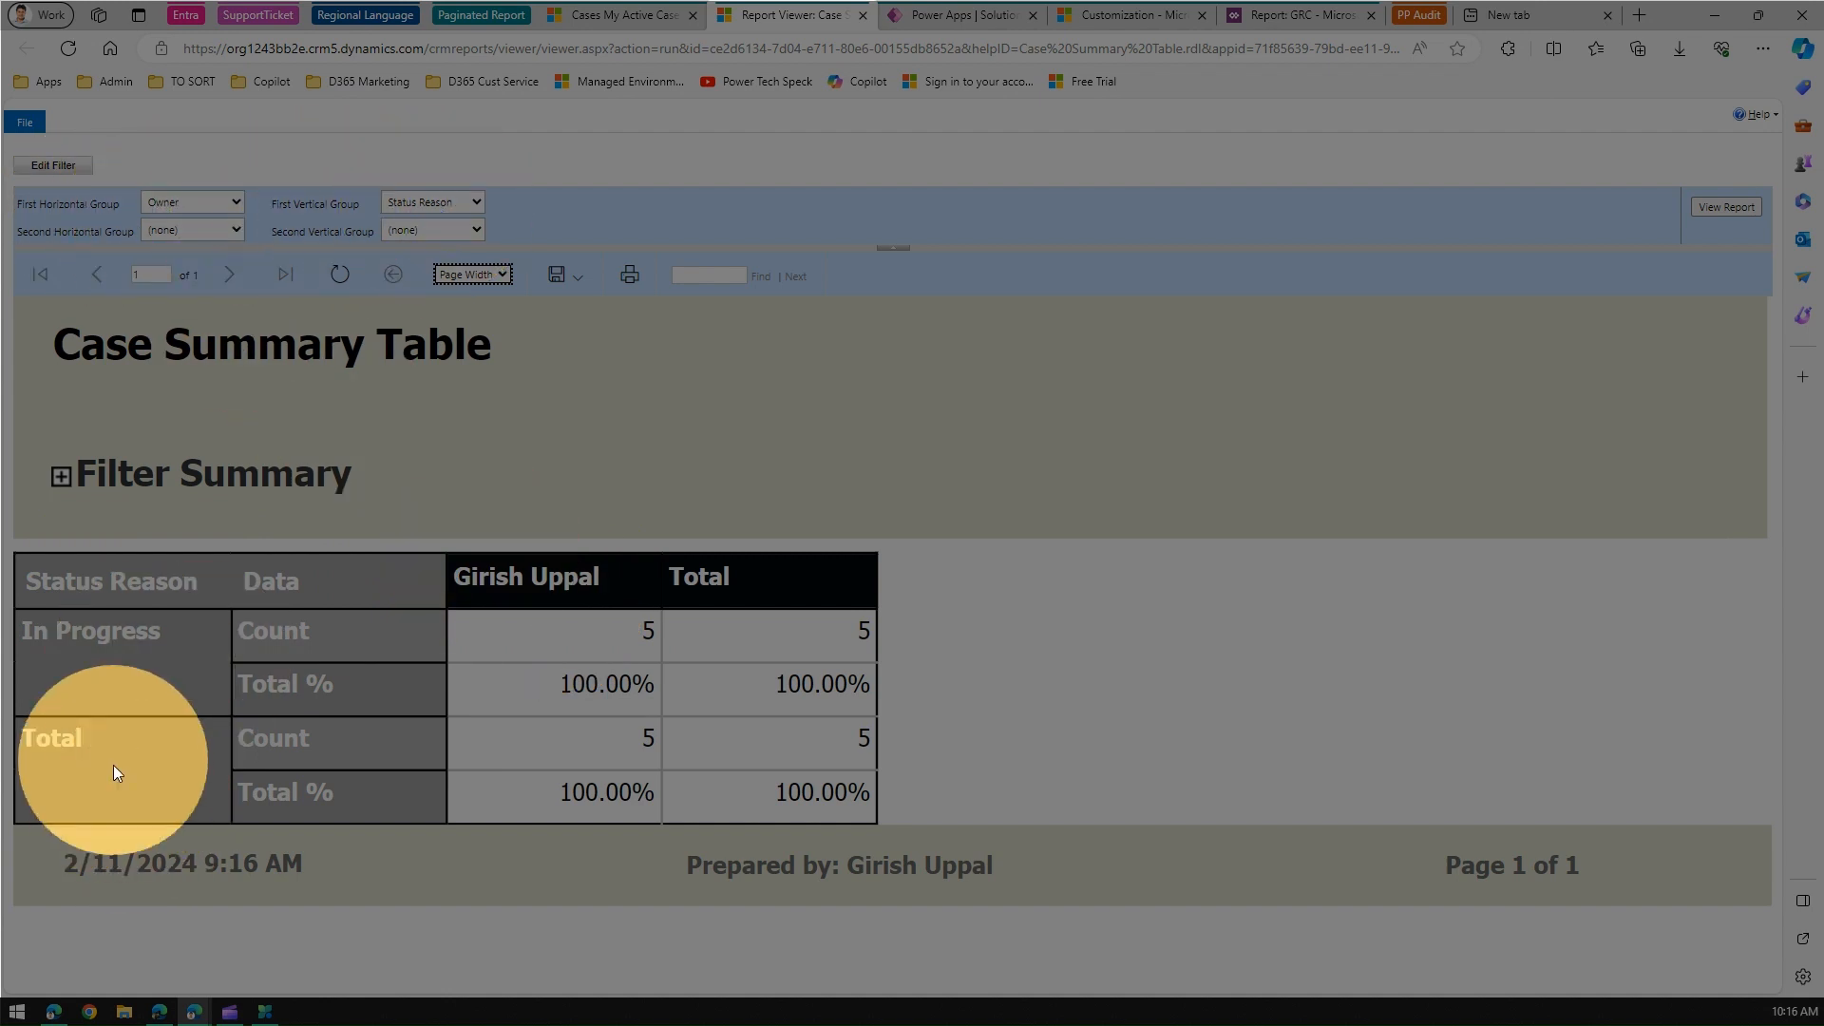
click(1060, 692)
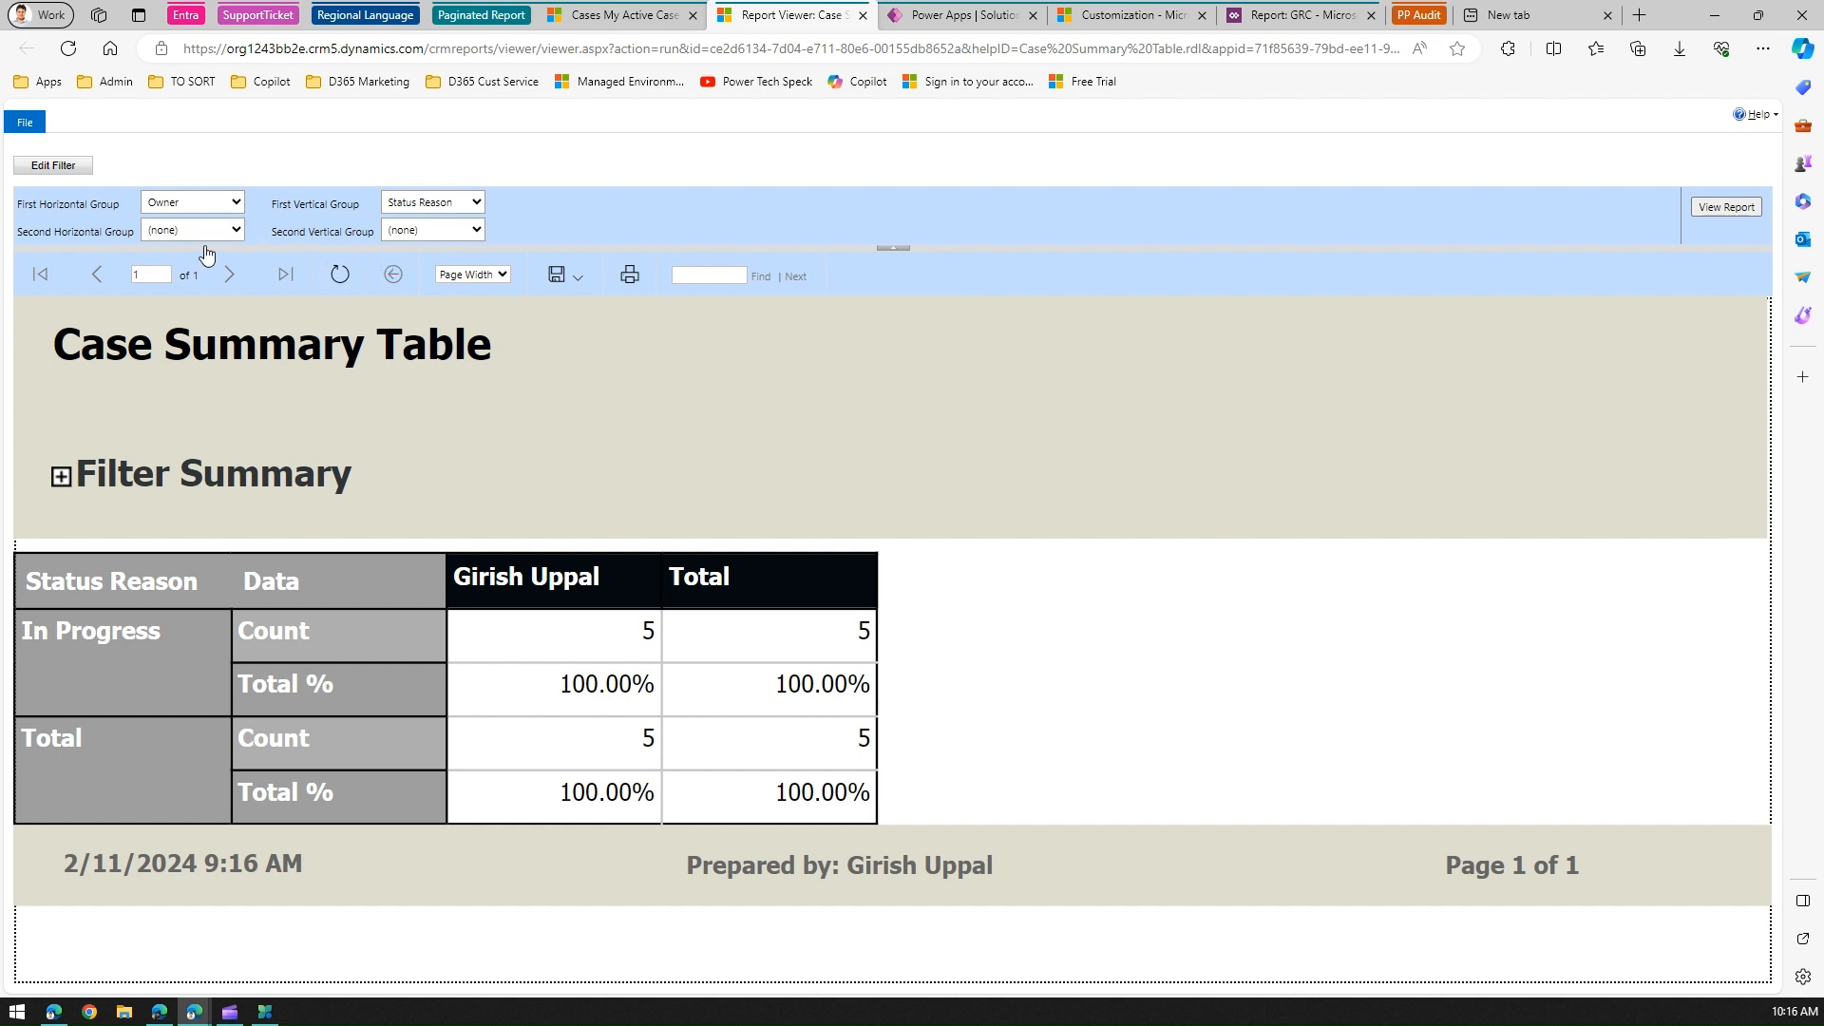
- Regenerate the report with Case Type as second horizontal group and Customer as second vertical group, and review the whole table
click(236, 230)
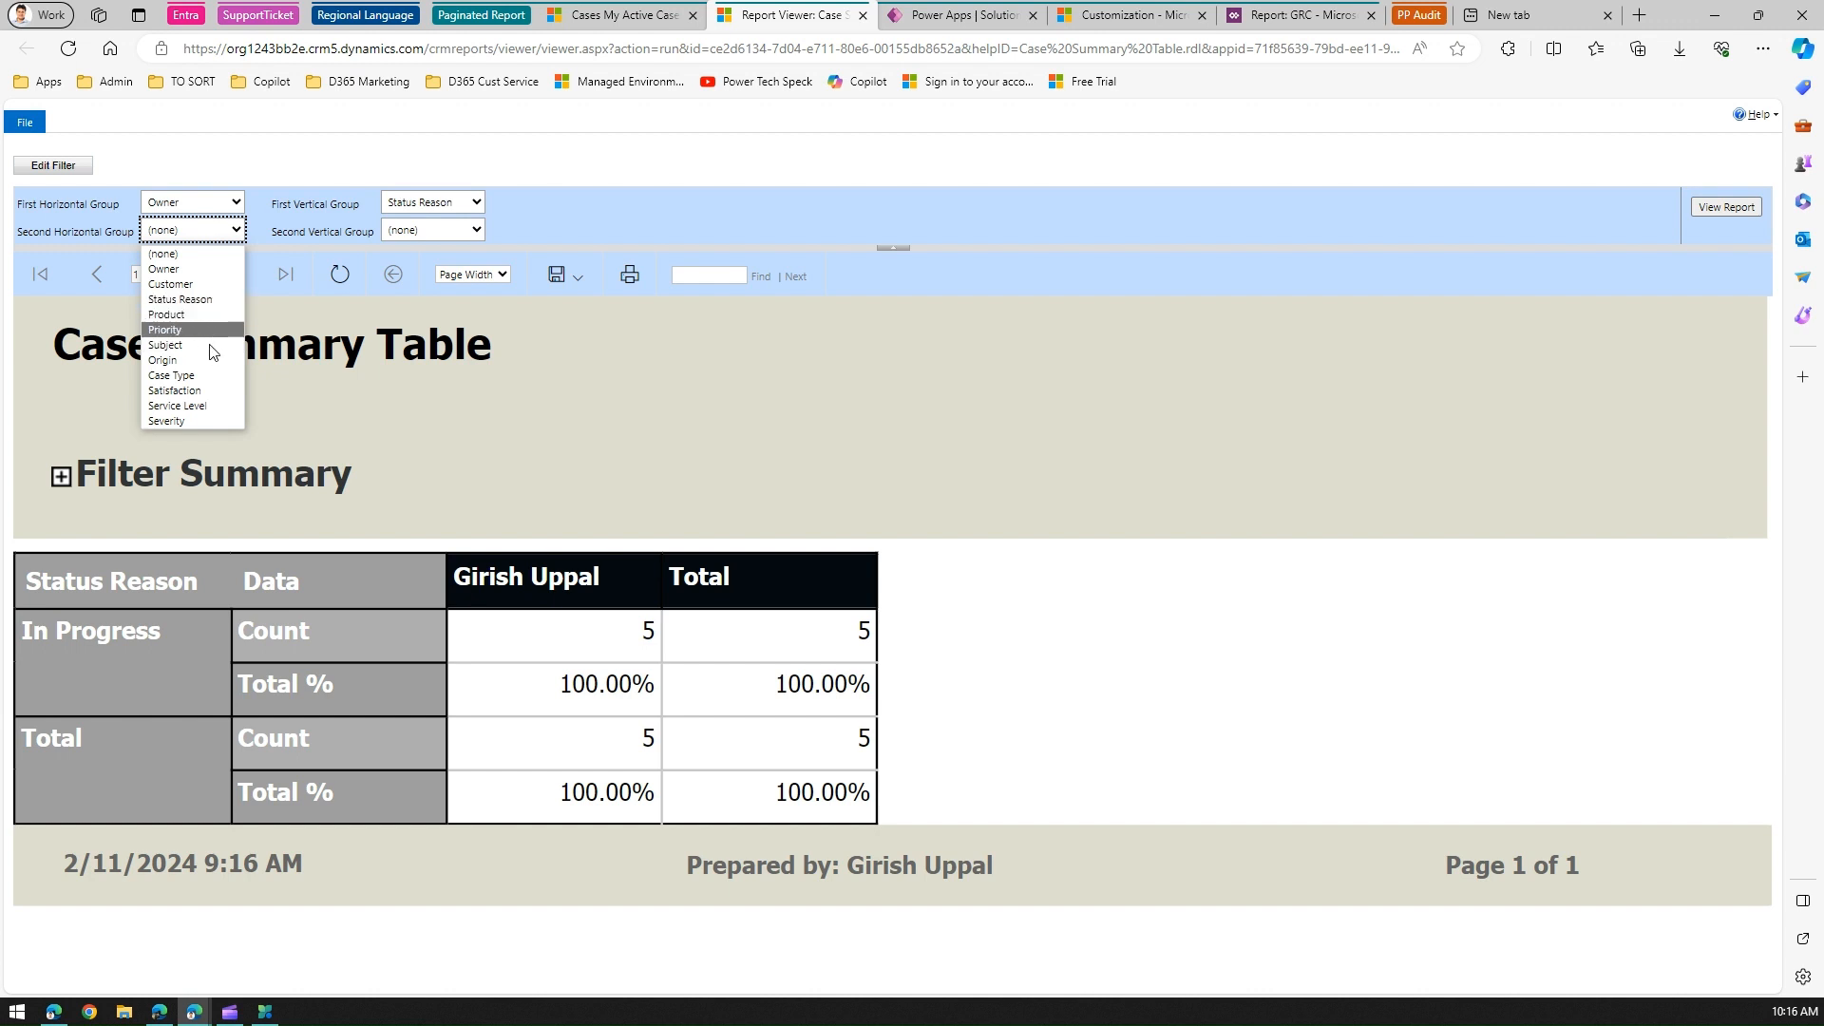
click(190, 375)
click(474, 237)
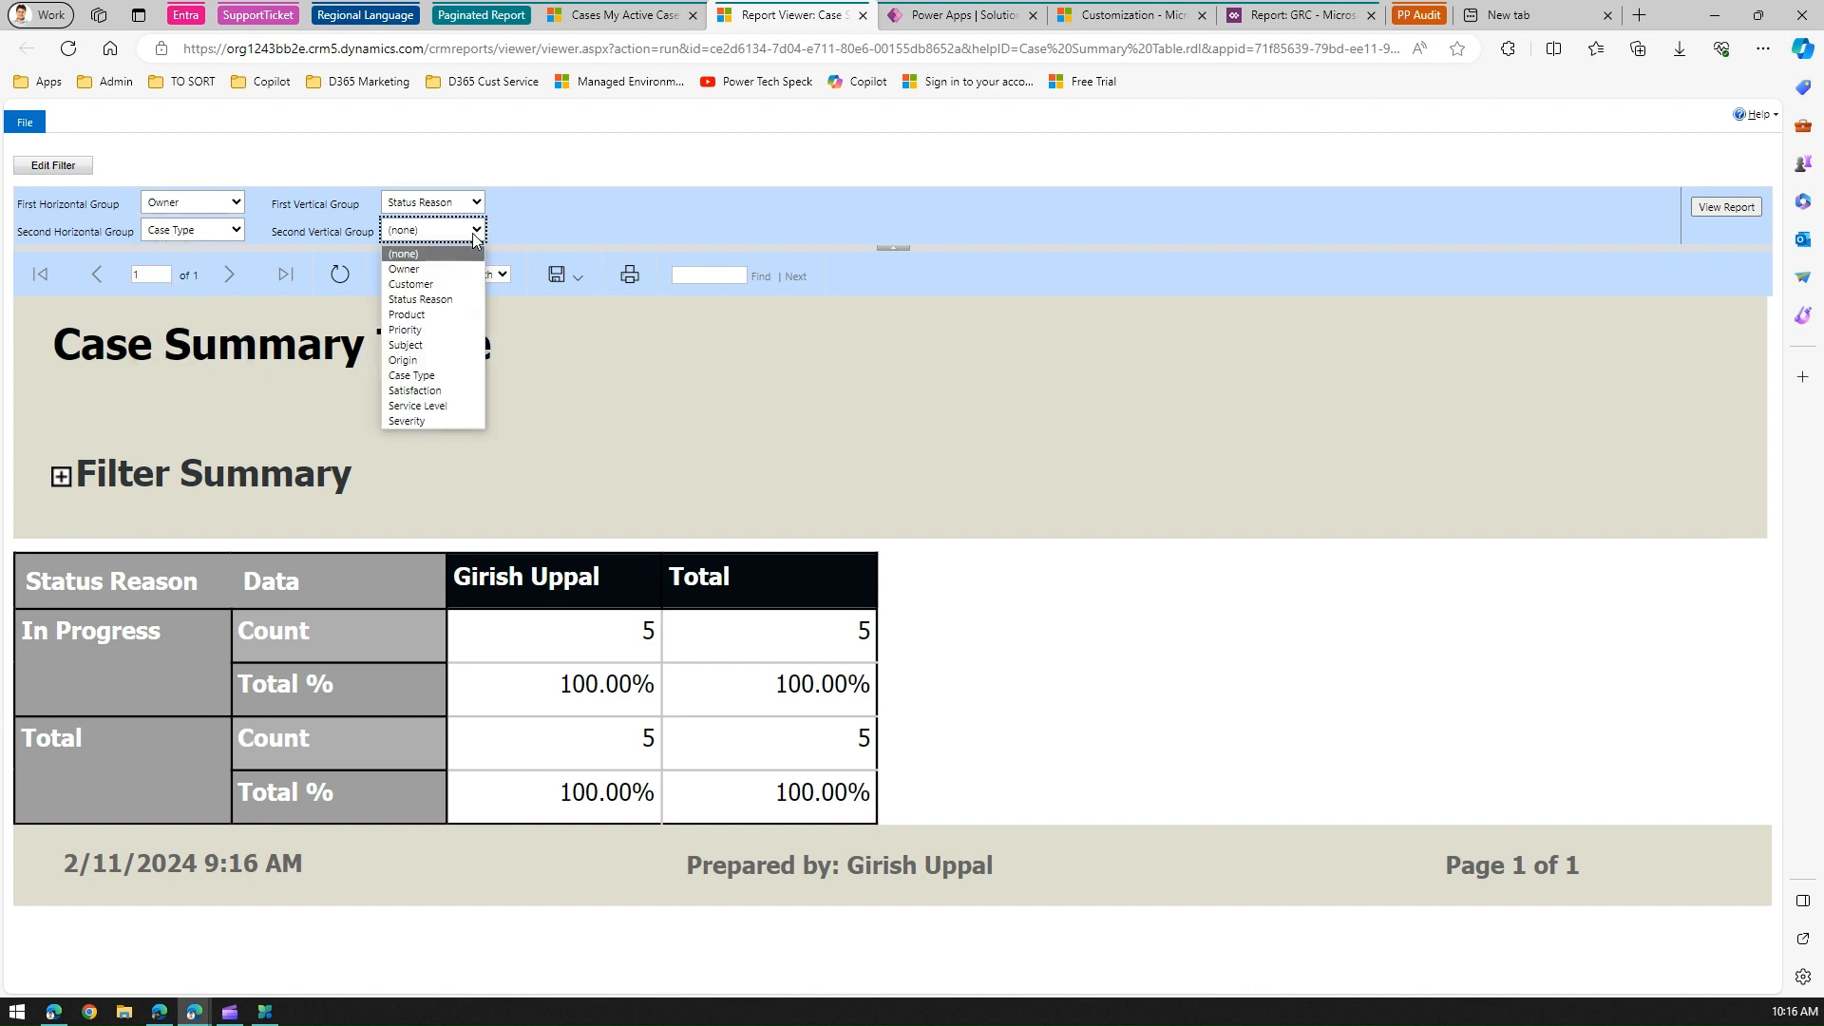
click(430, 283)
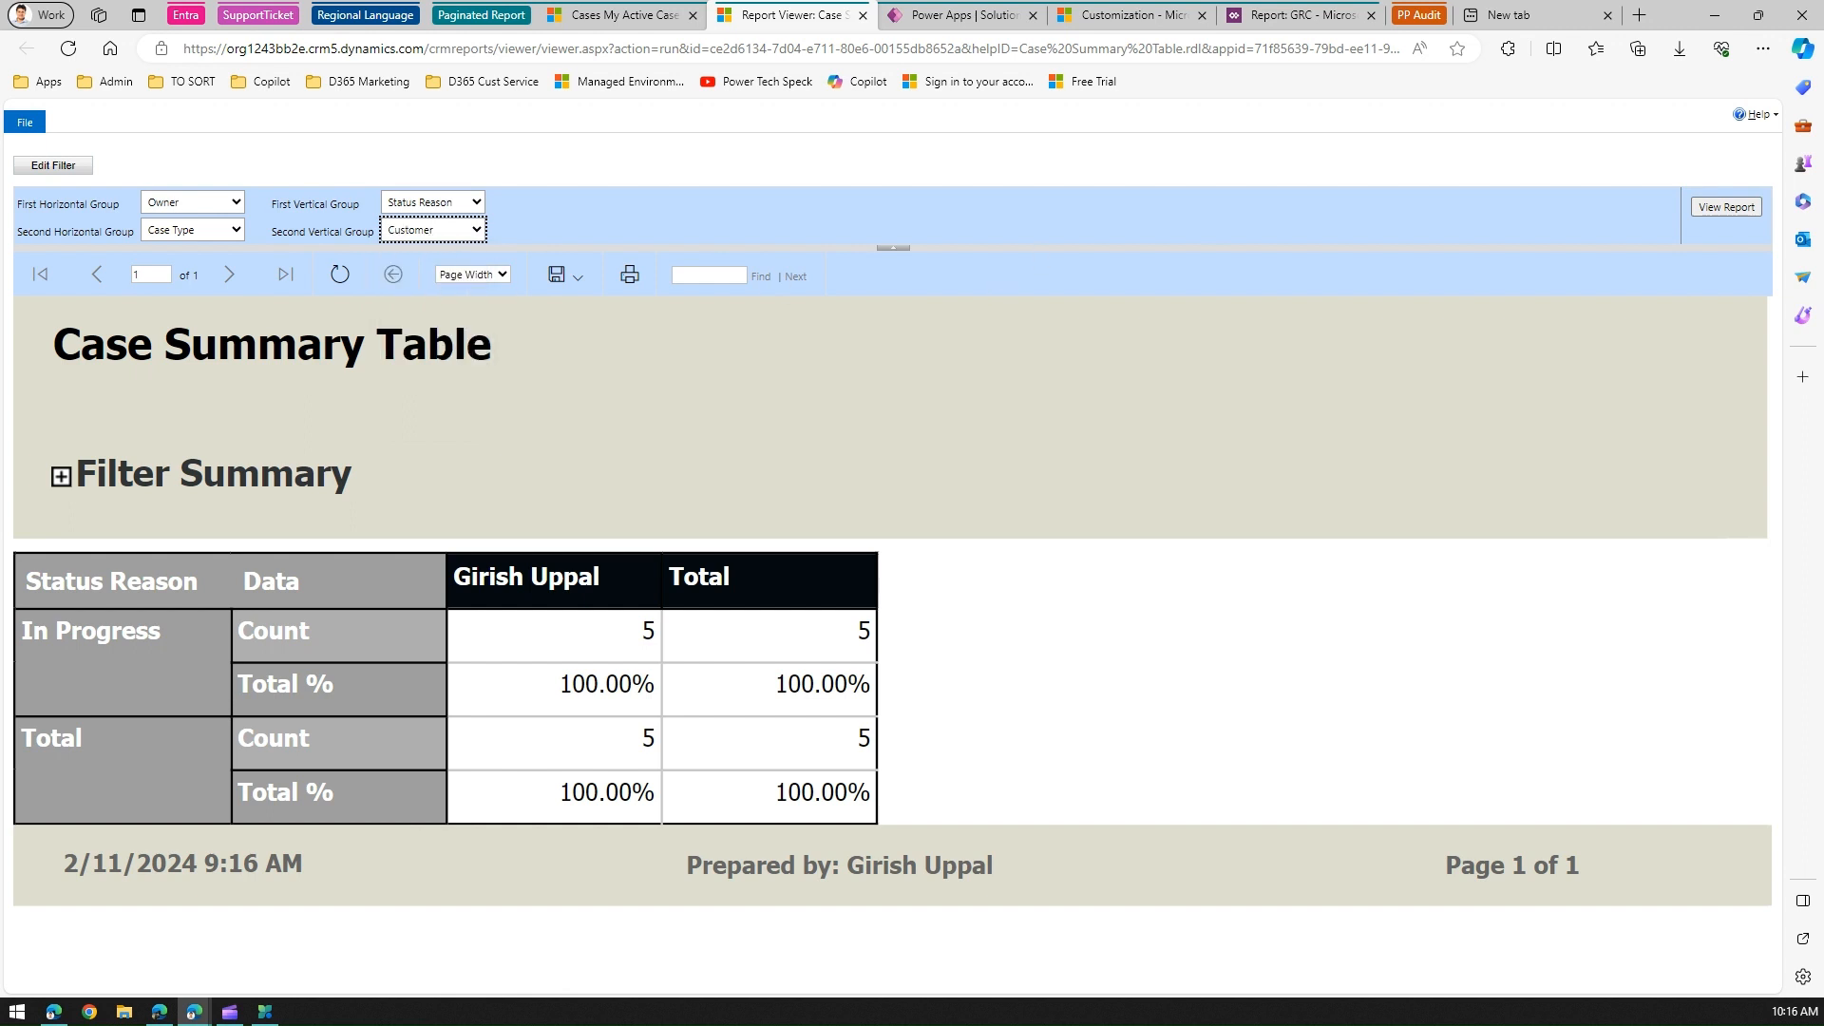
click(1745, 208)
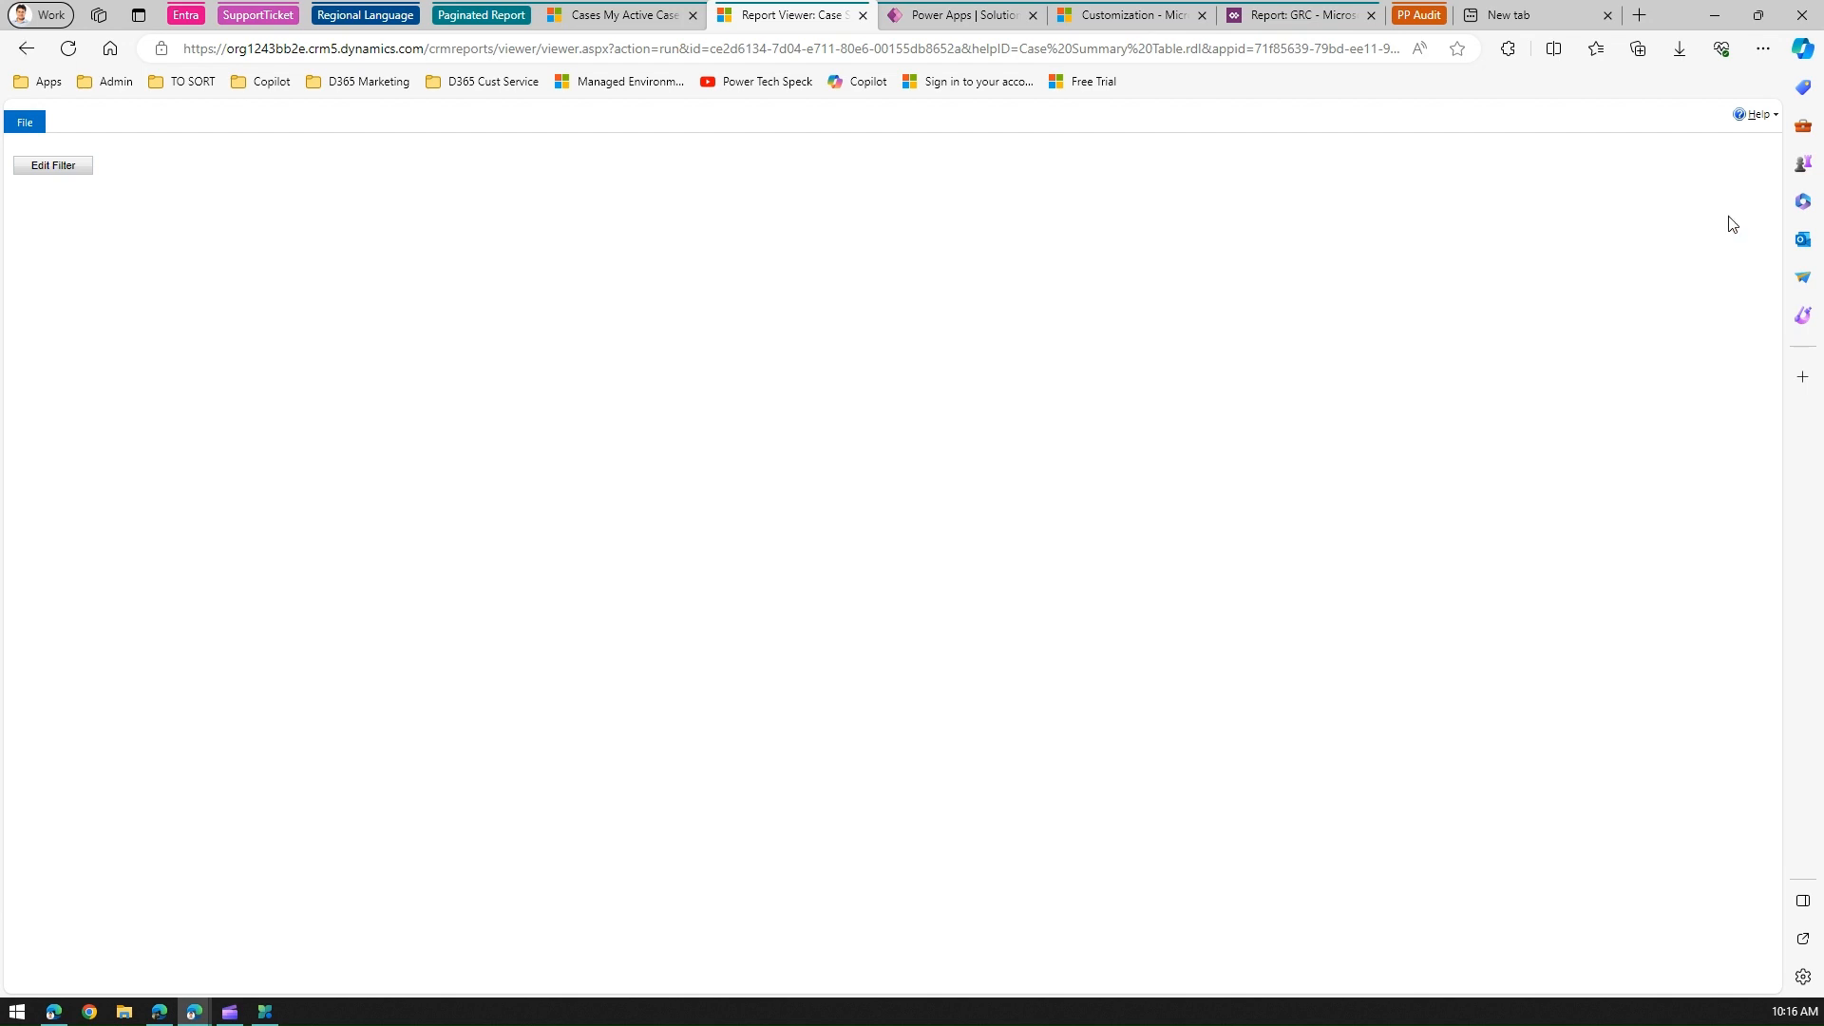
scroll(1183, 487, down, 8)
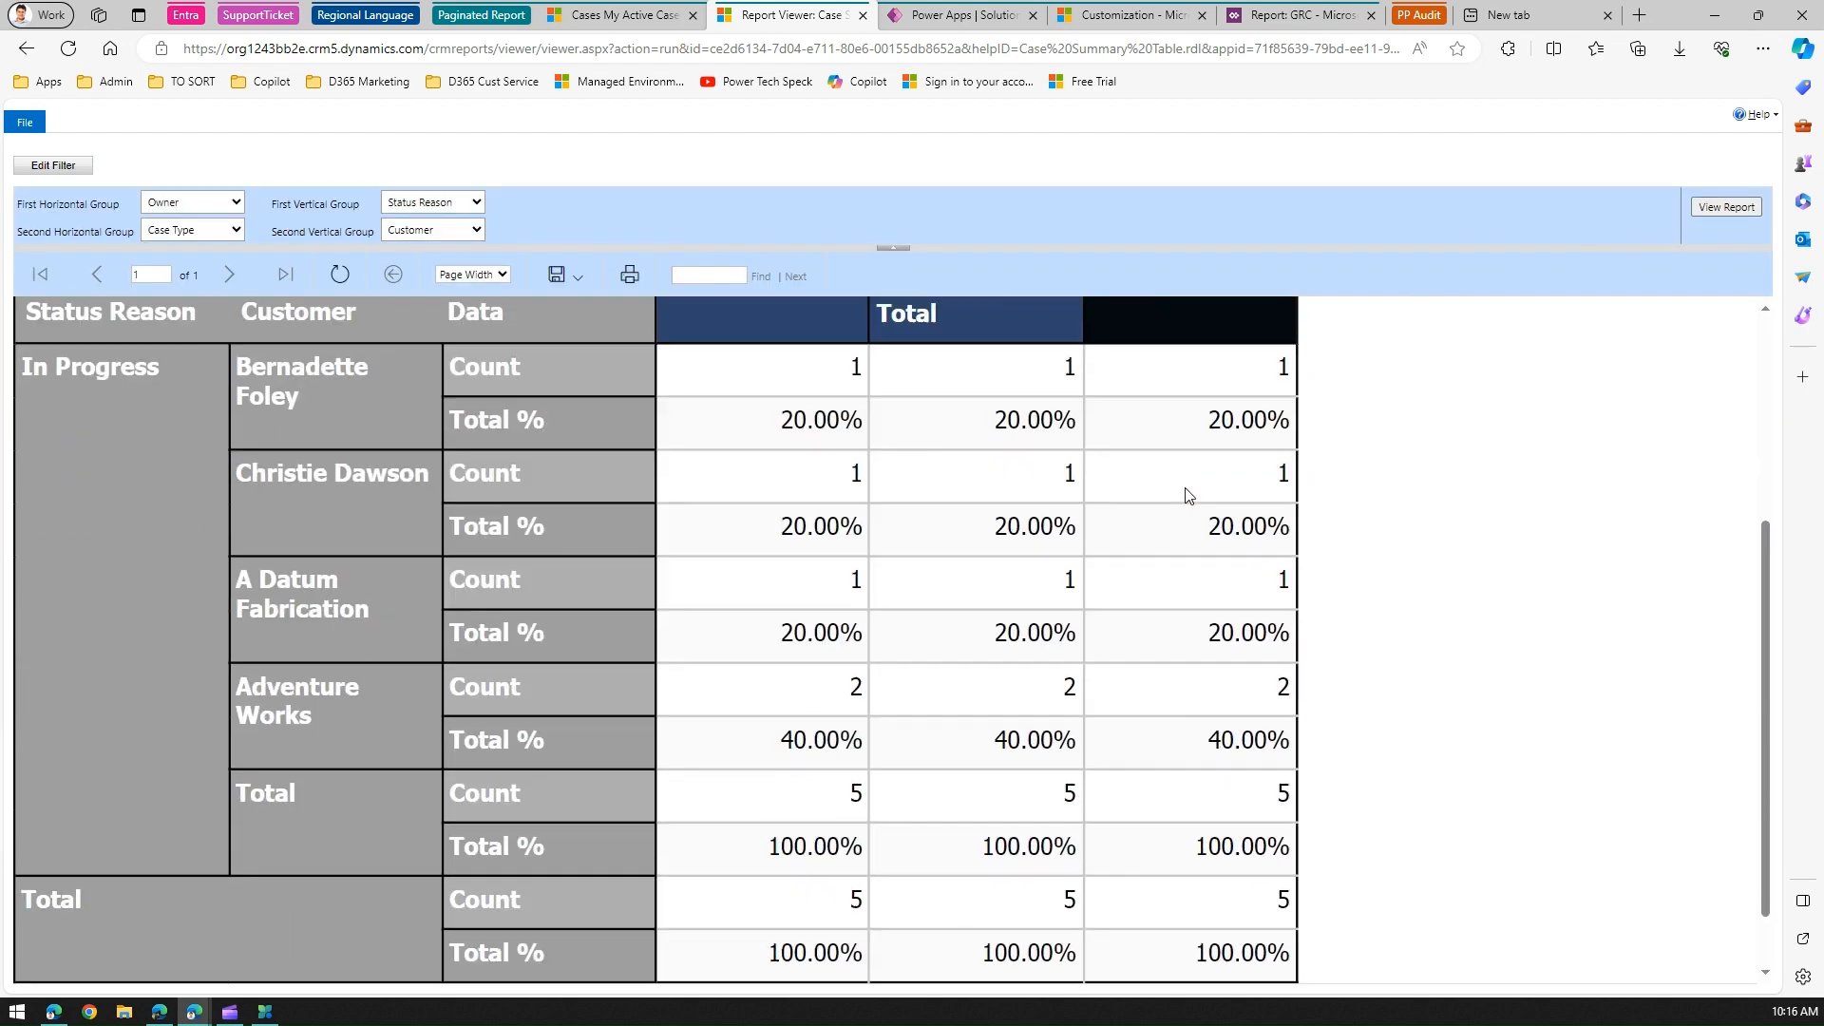
scroll(1184, 487, up, 8)
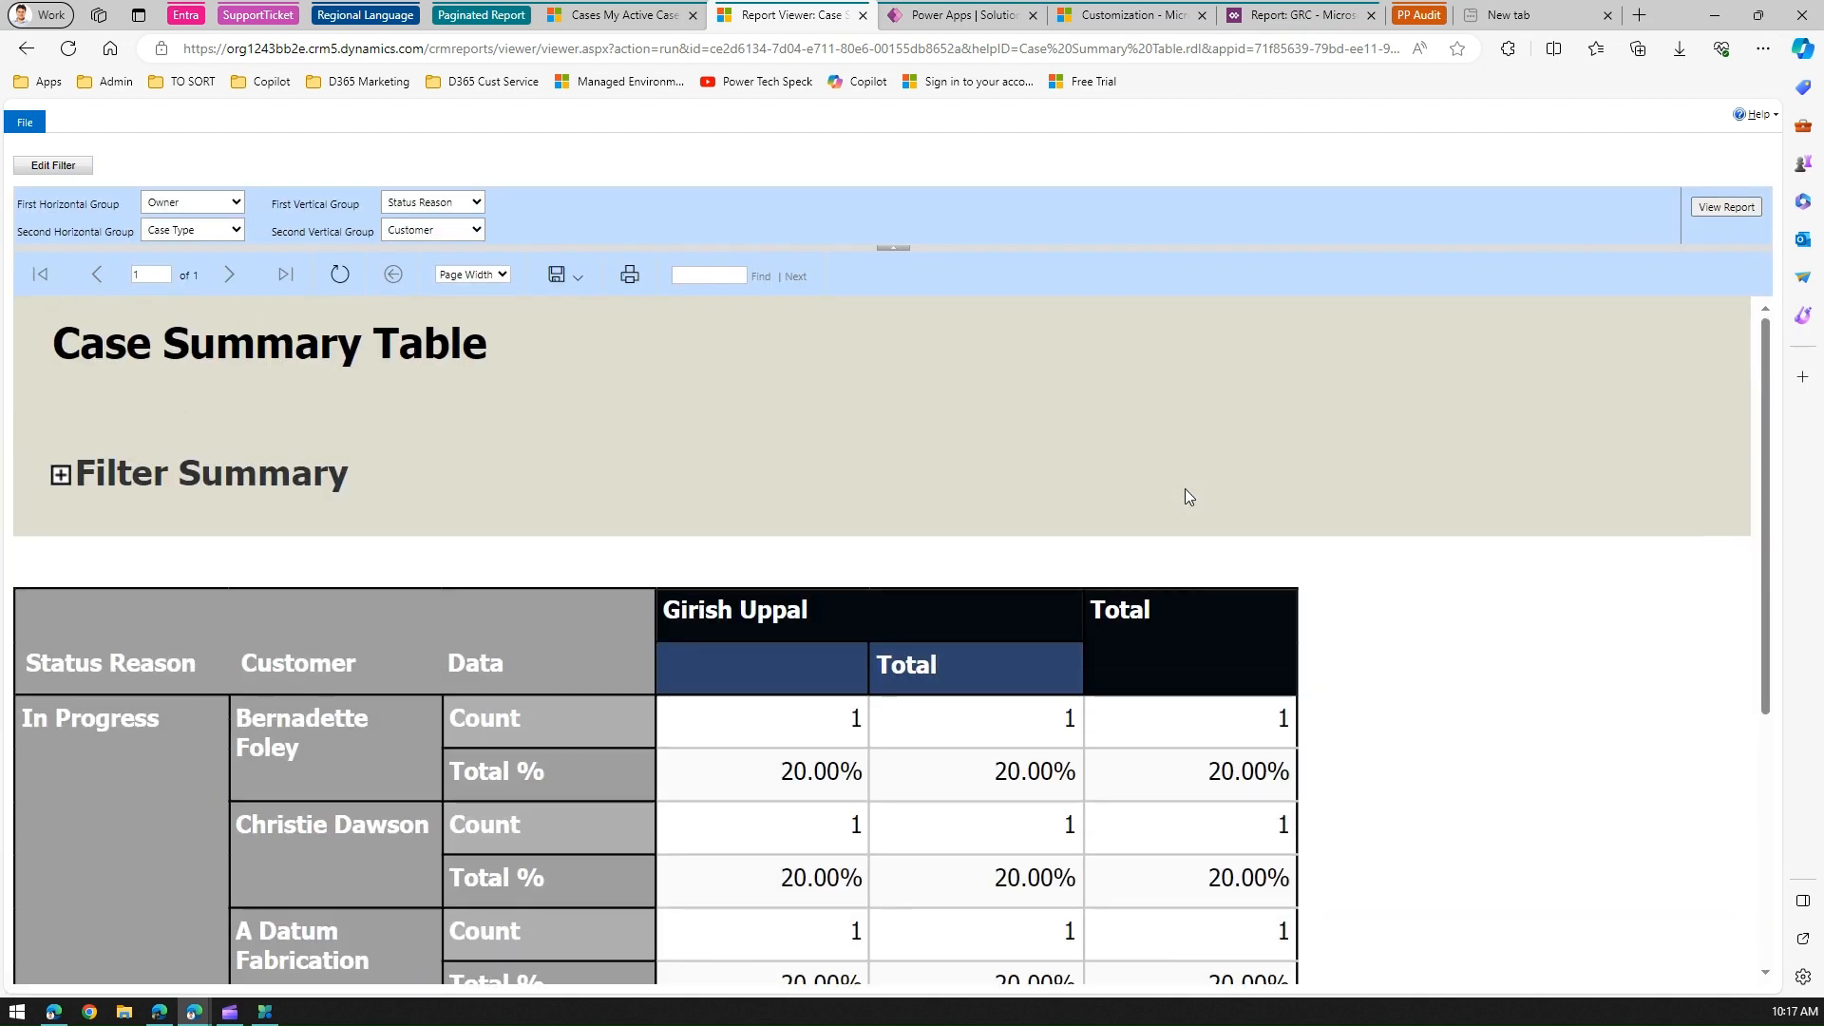
key(ctrl+minus)
key(ctrl+minus)
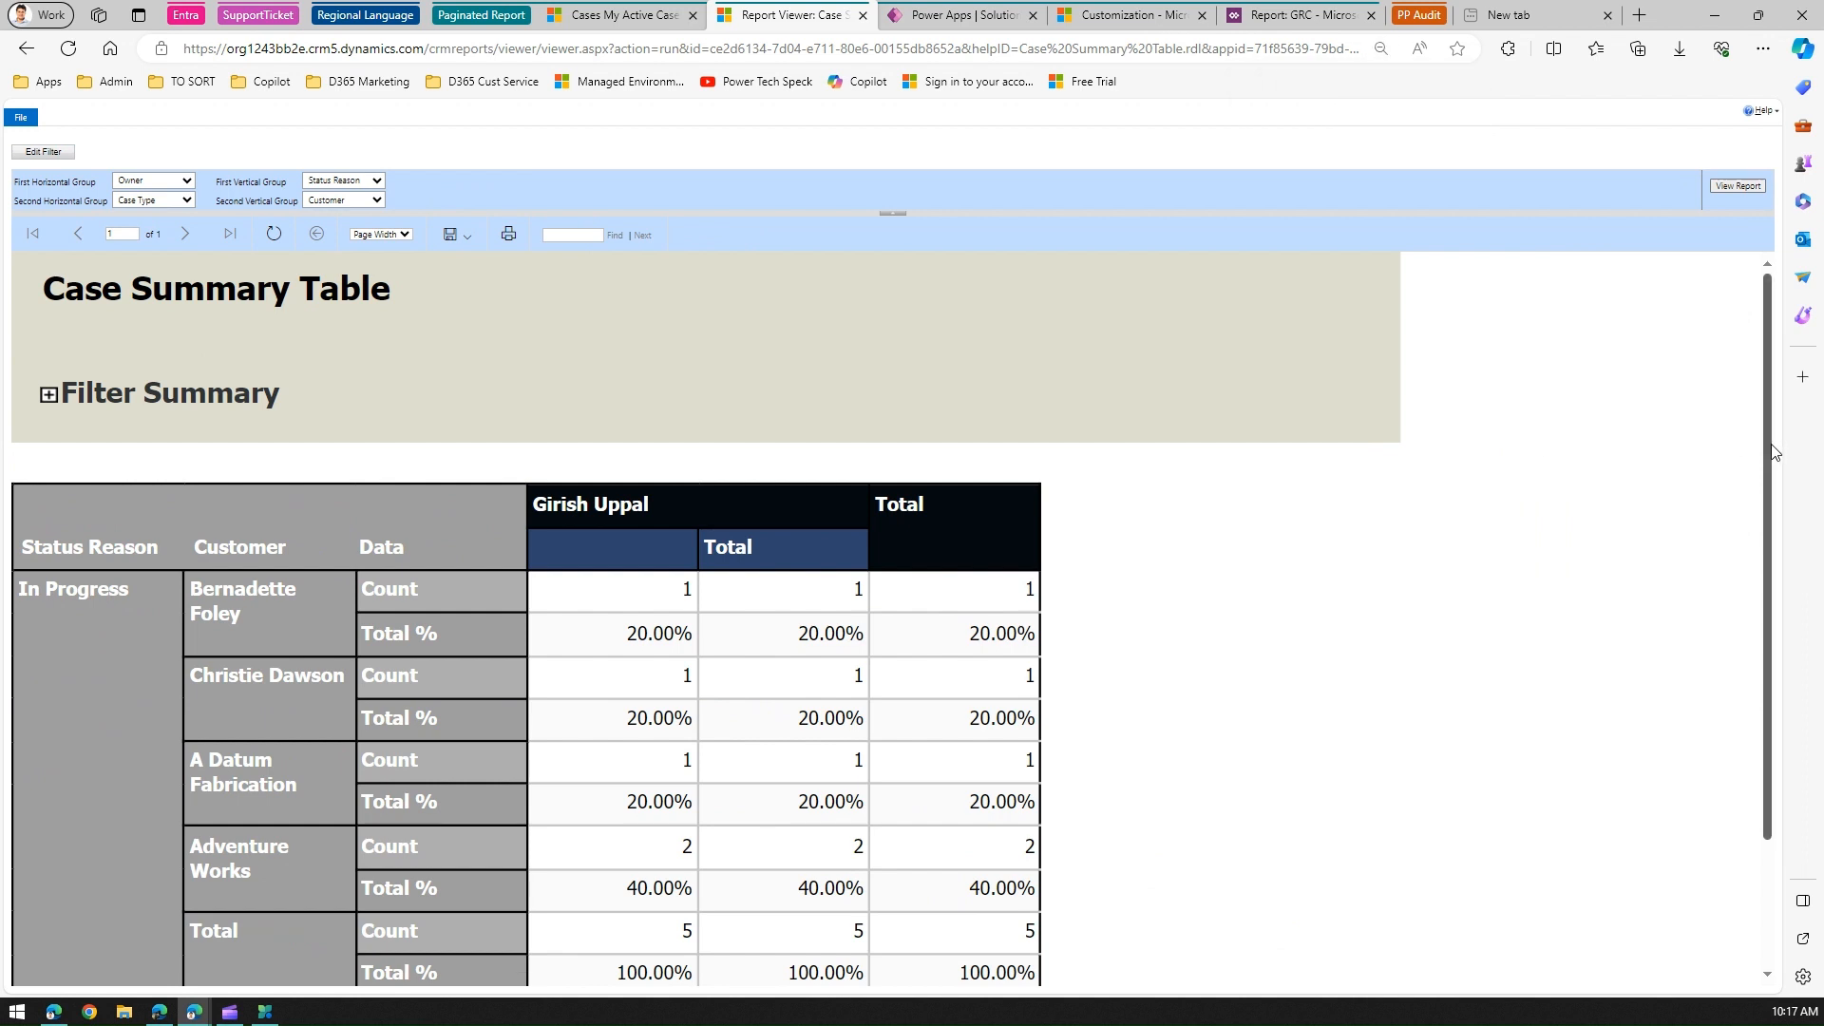
drag(1769, 451, 1774, 570)
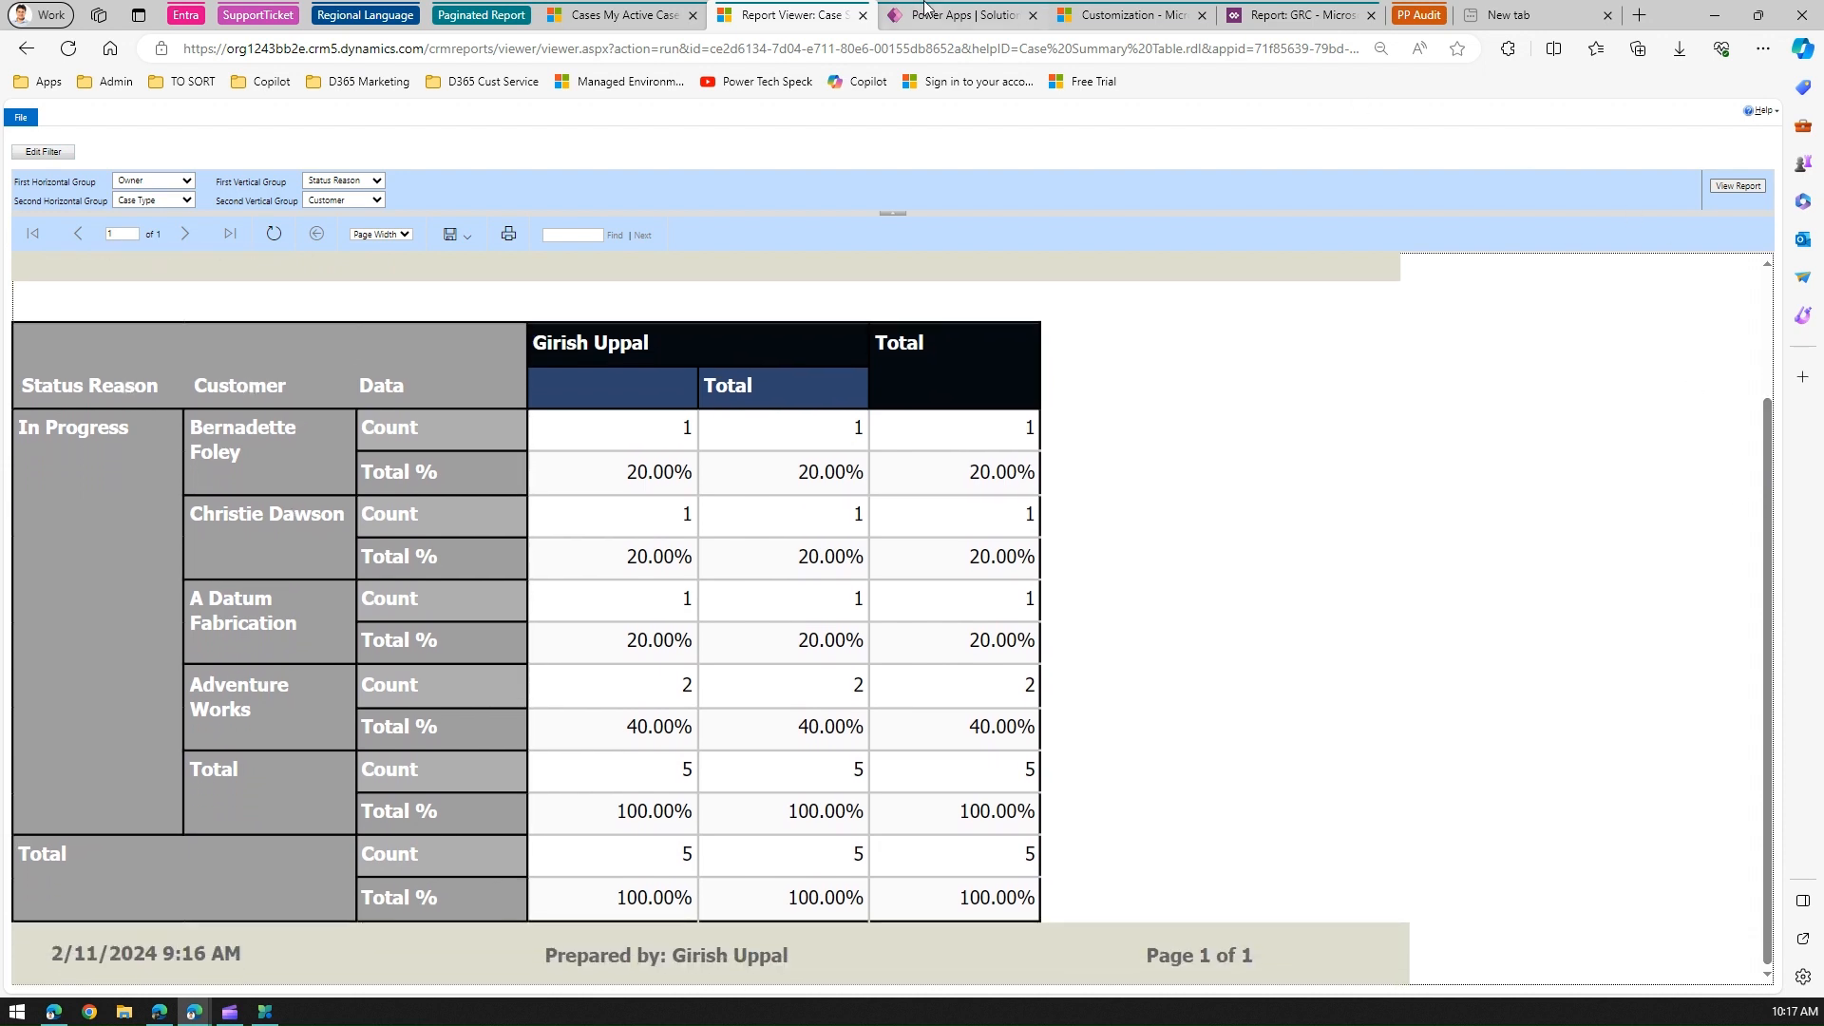
- Return to the My Active Cases list and check which reports are available to run
click(630, 17)
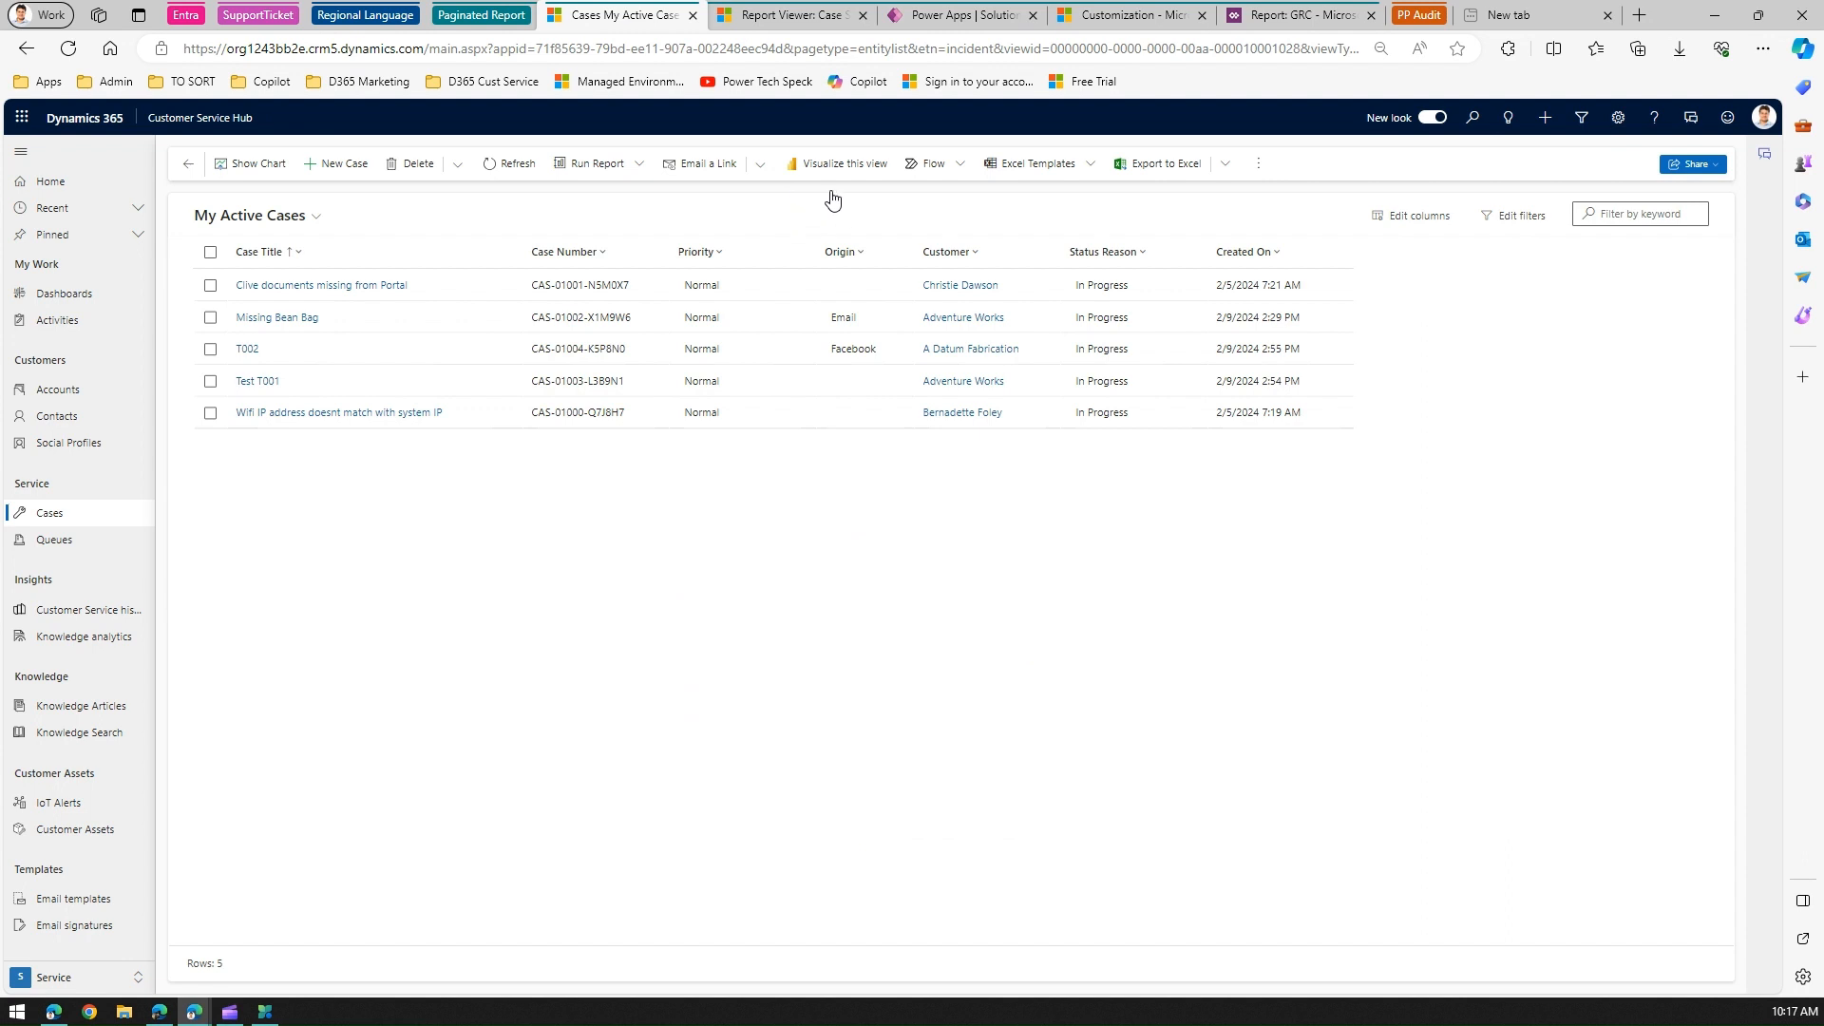
click(643, 172)
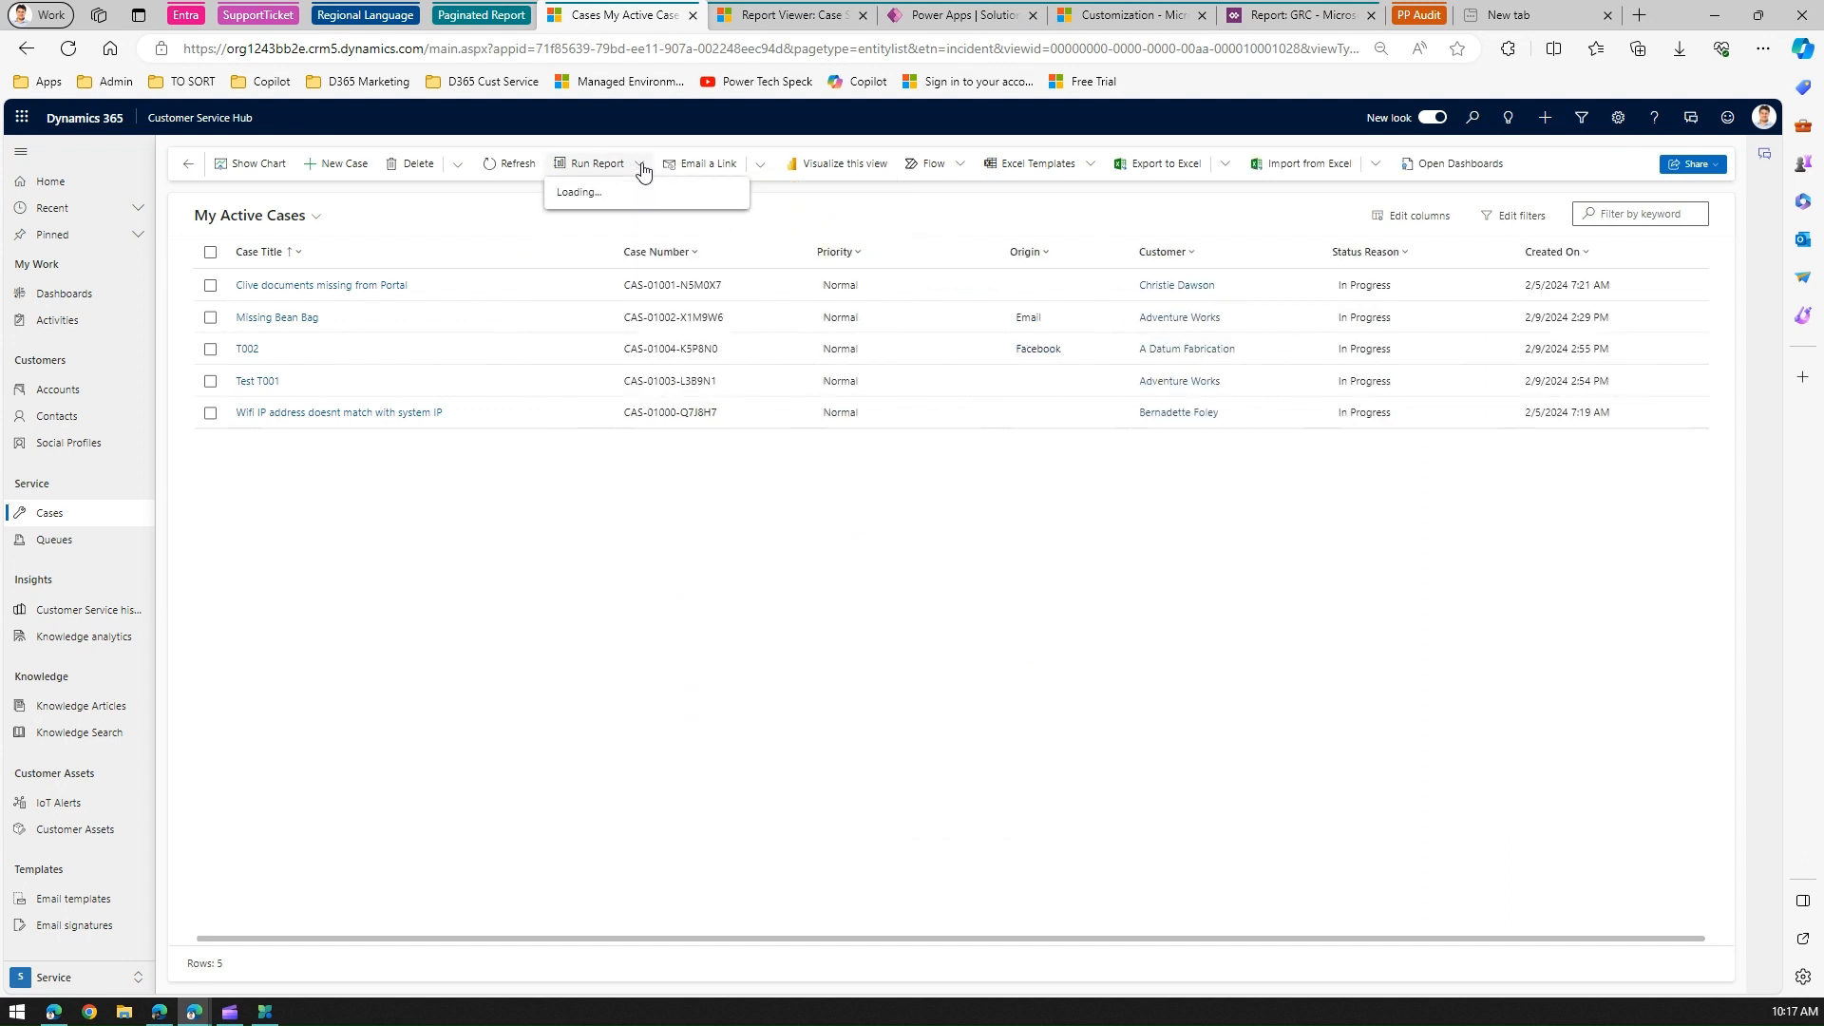
click(643, 171)
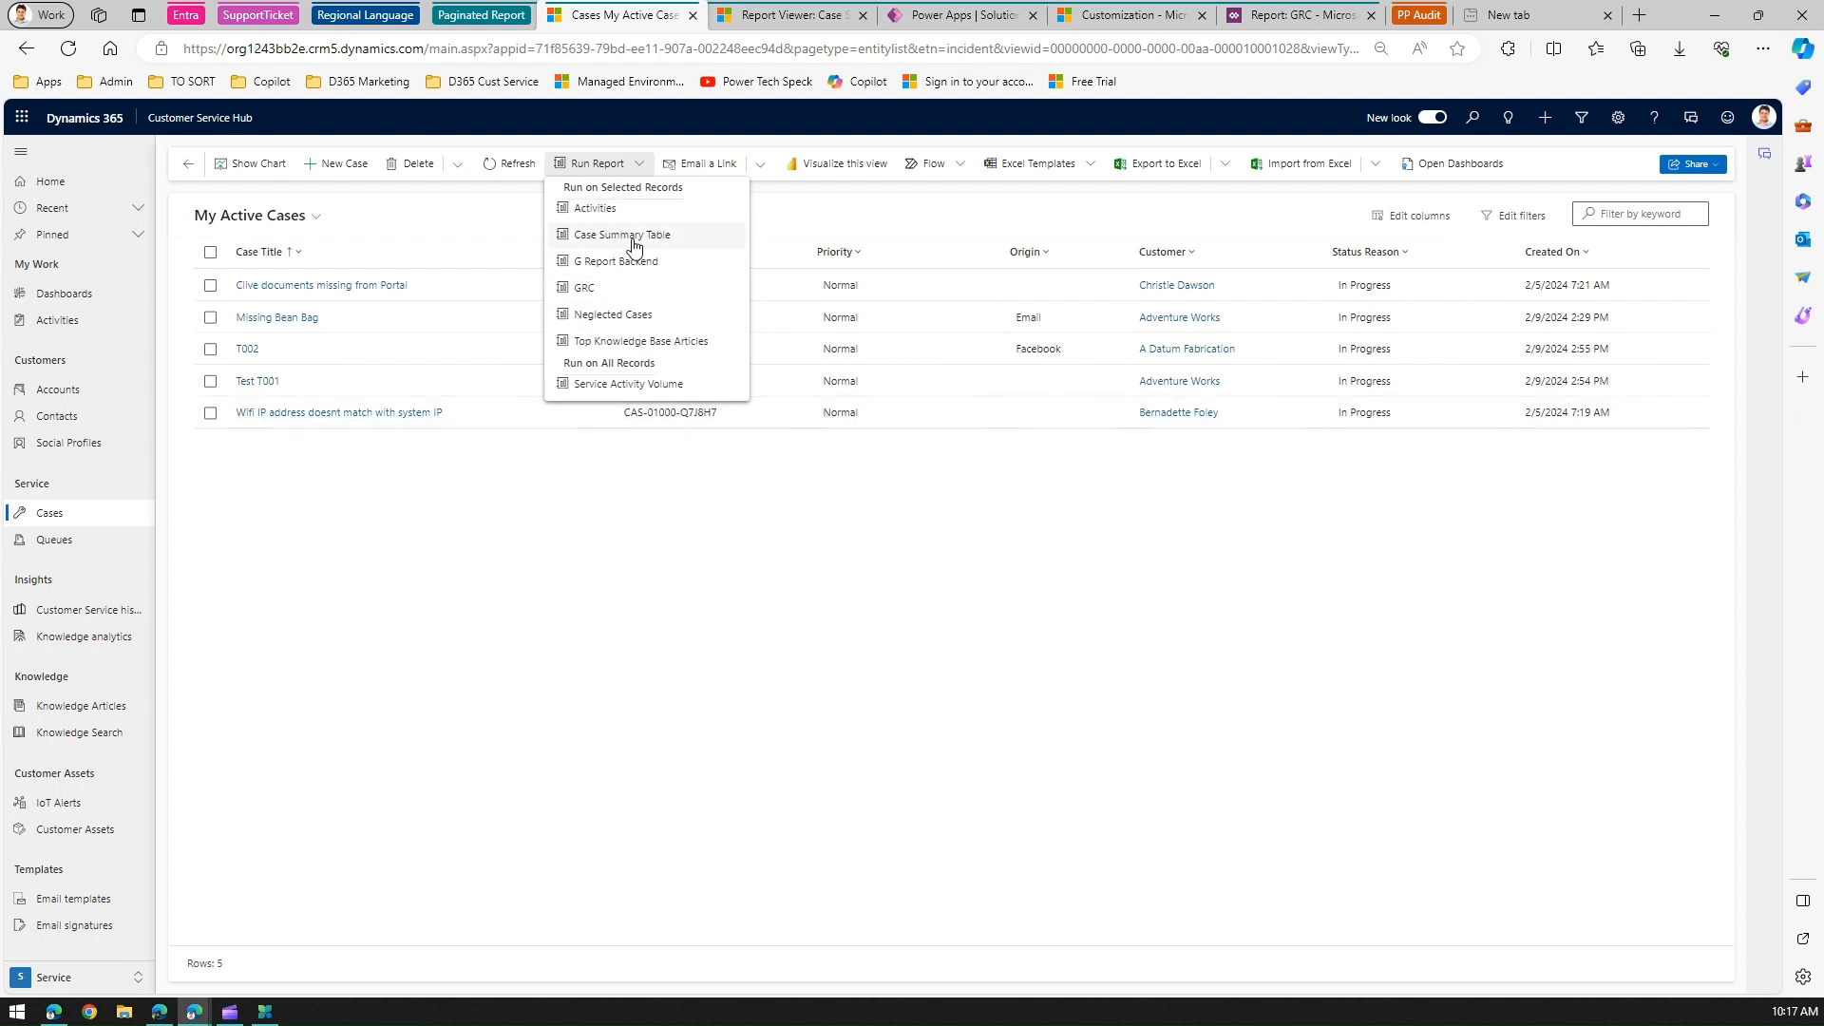
click(862, 622)
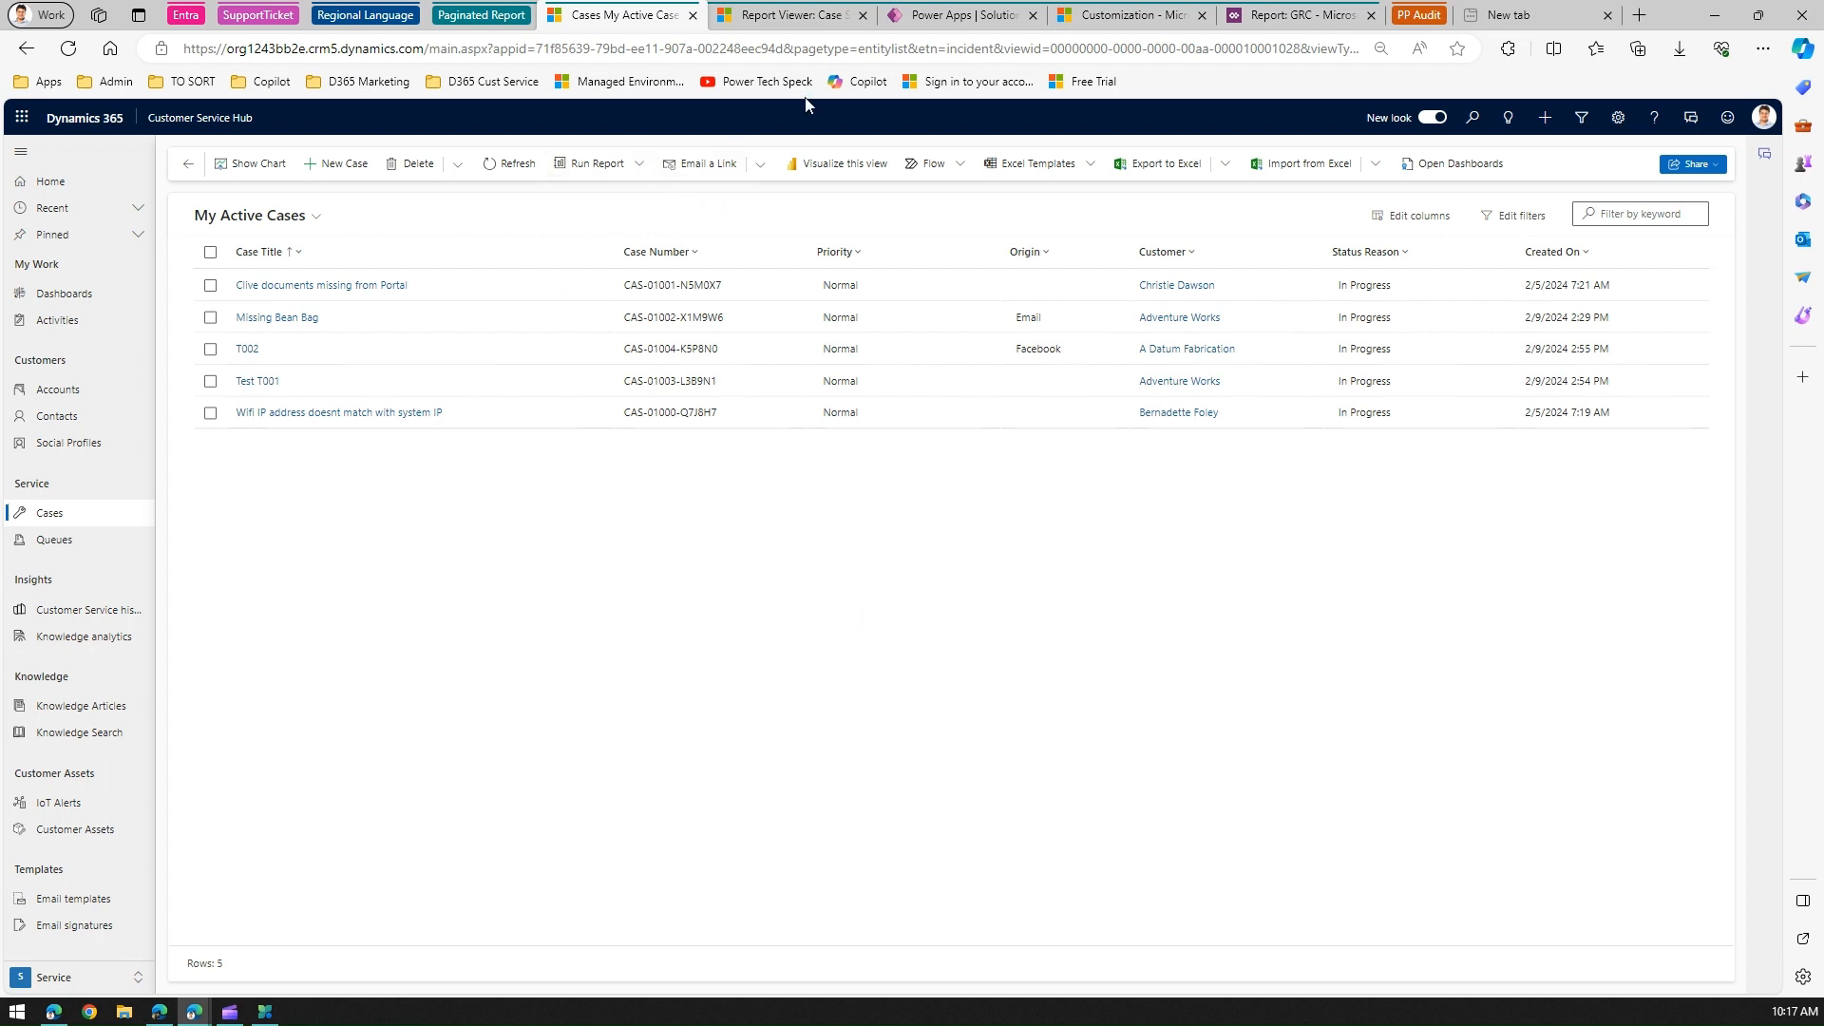
- Switch to Power Apps and create a solution named 10 Feb 2024 with the CDS Default Publisher
click(960, 21)
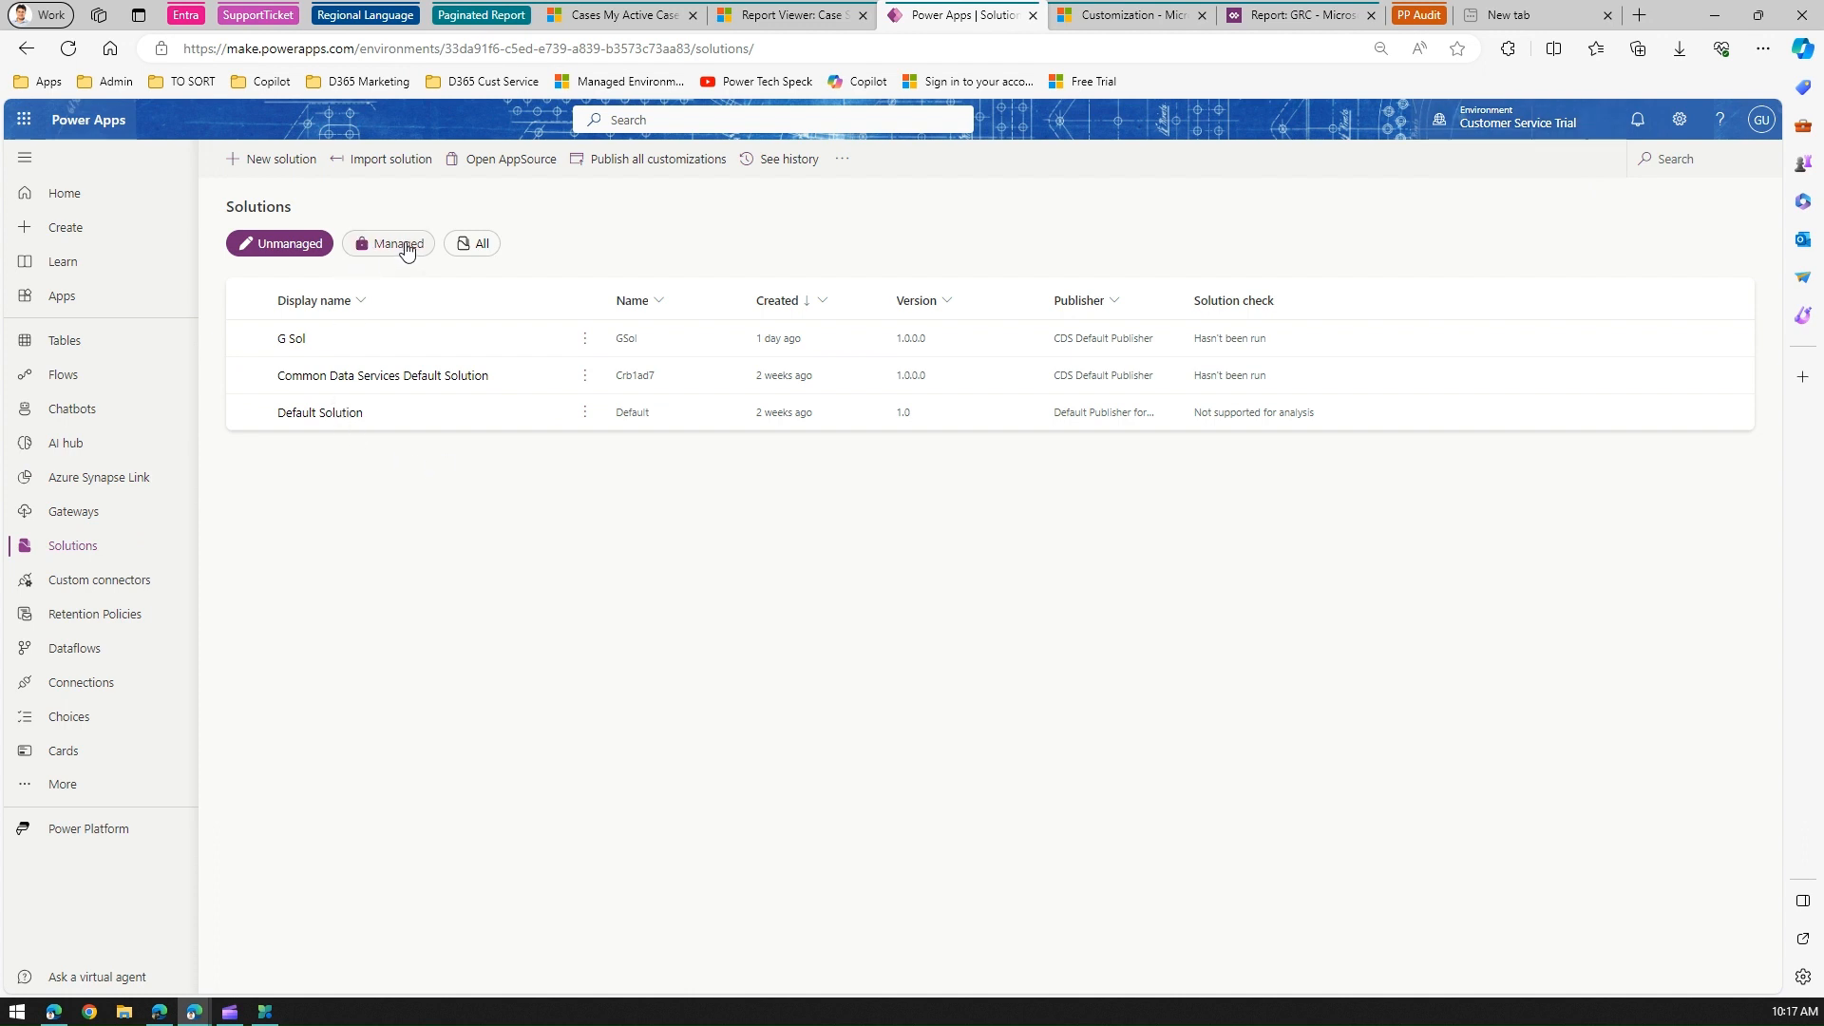
click(287, 167)
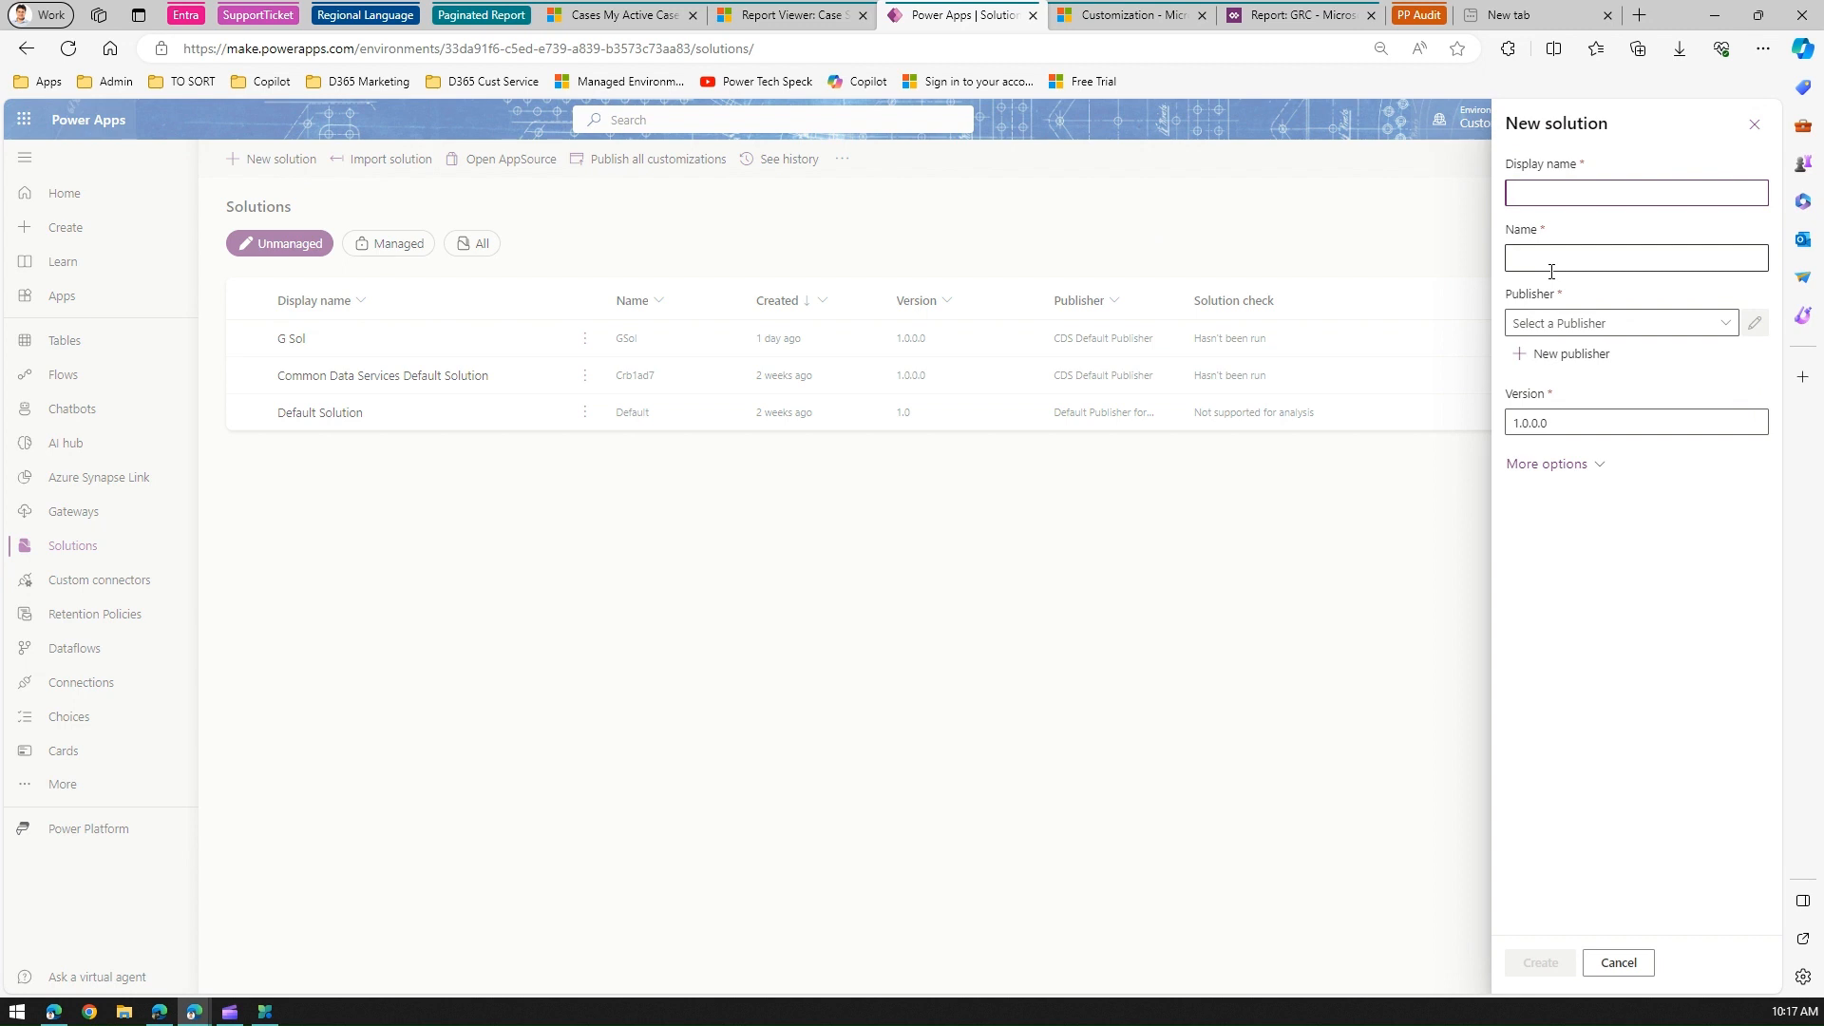
text(10 Feb 2024)
click(1597, 317)
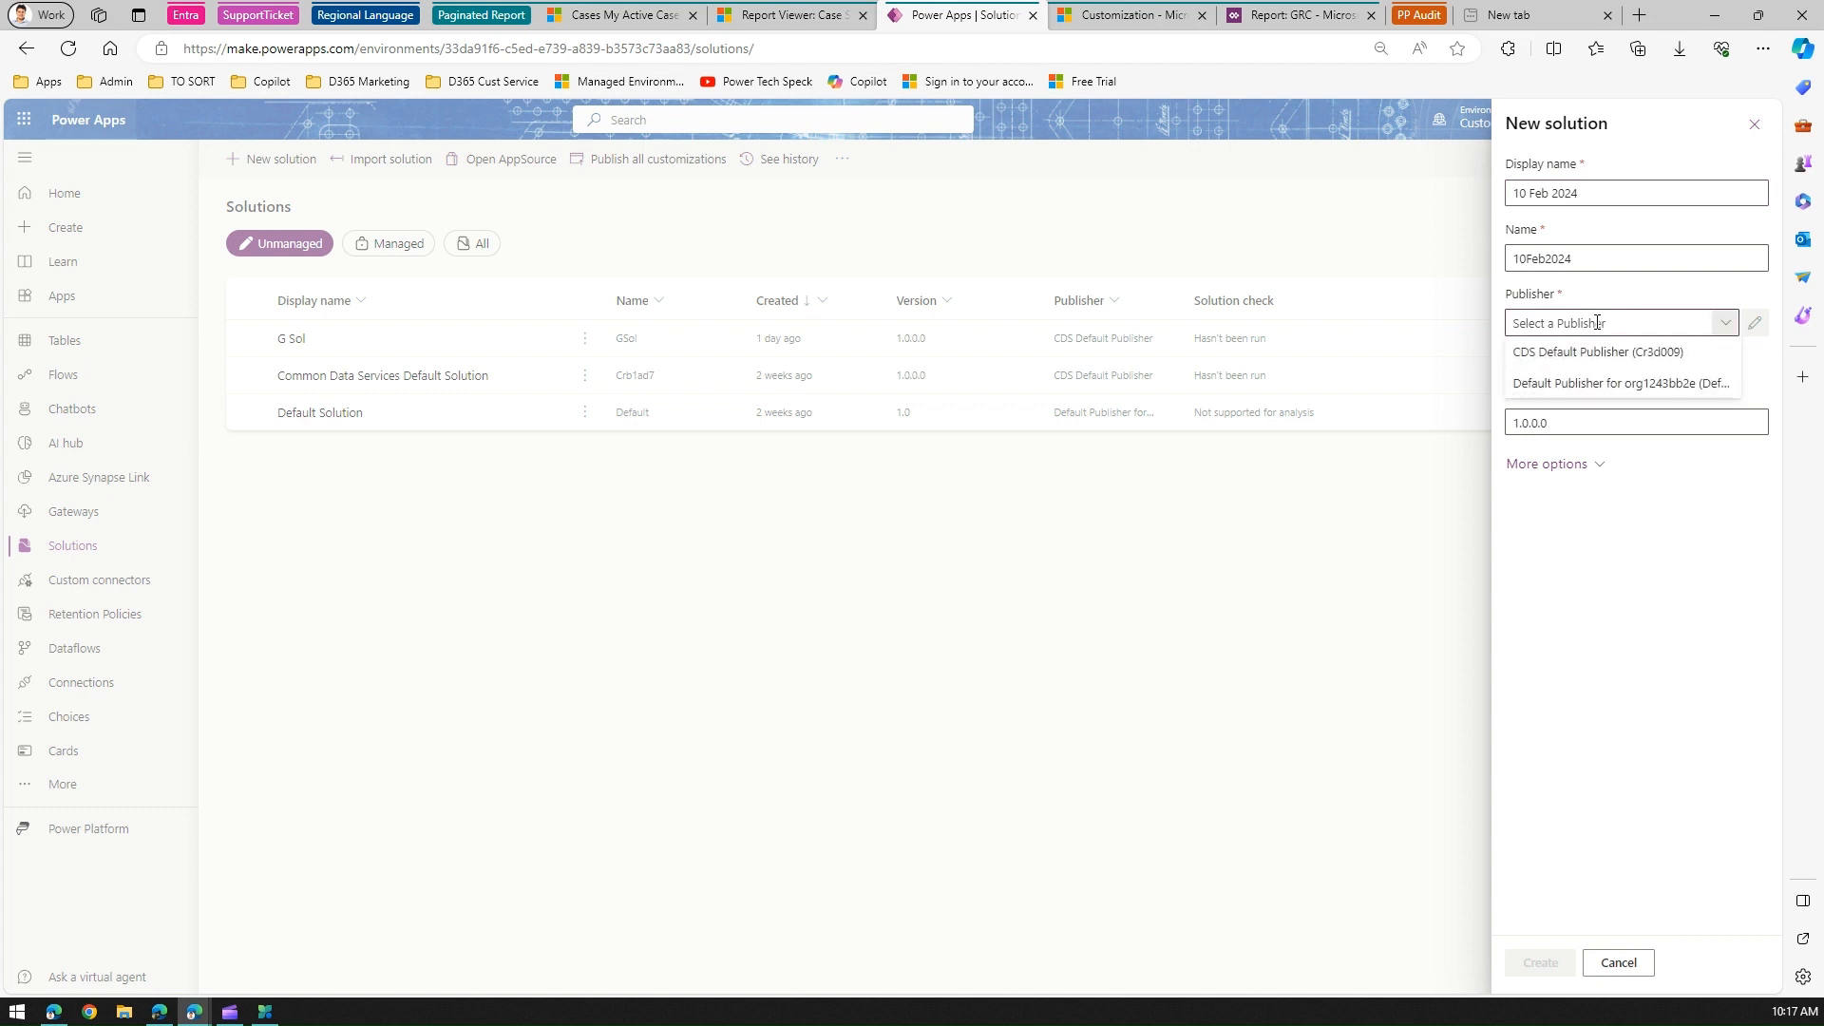
click(1600, 350)
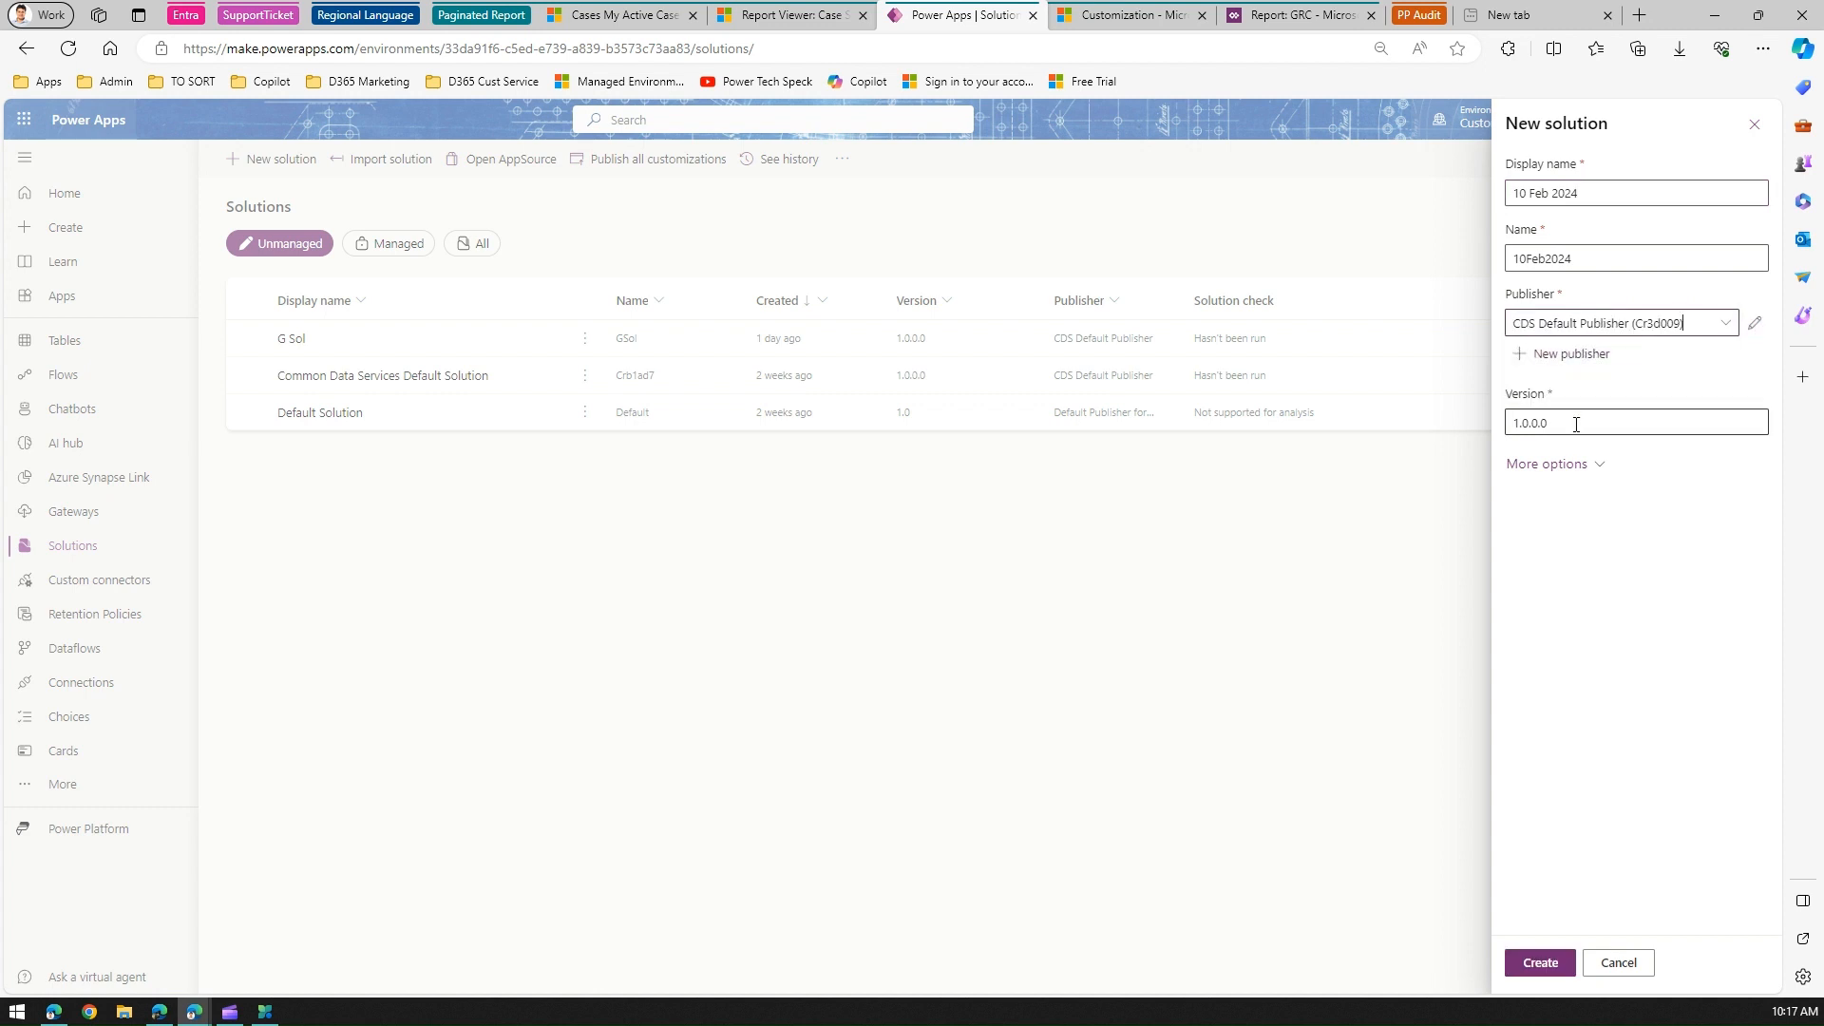
click(1546, 962)
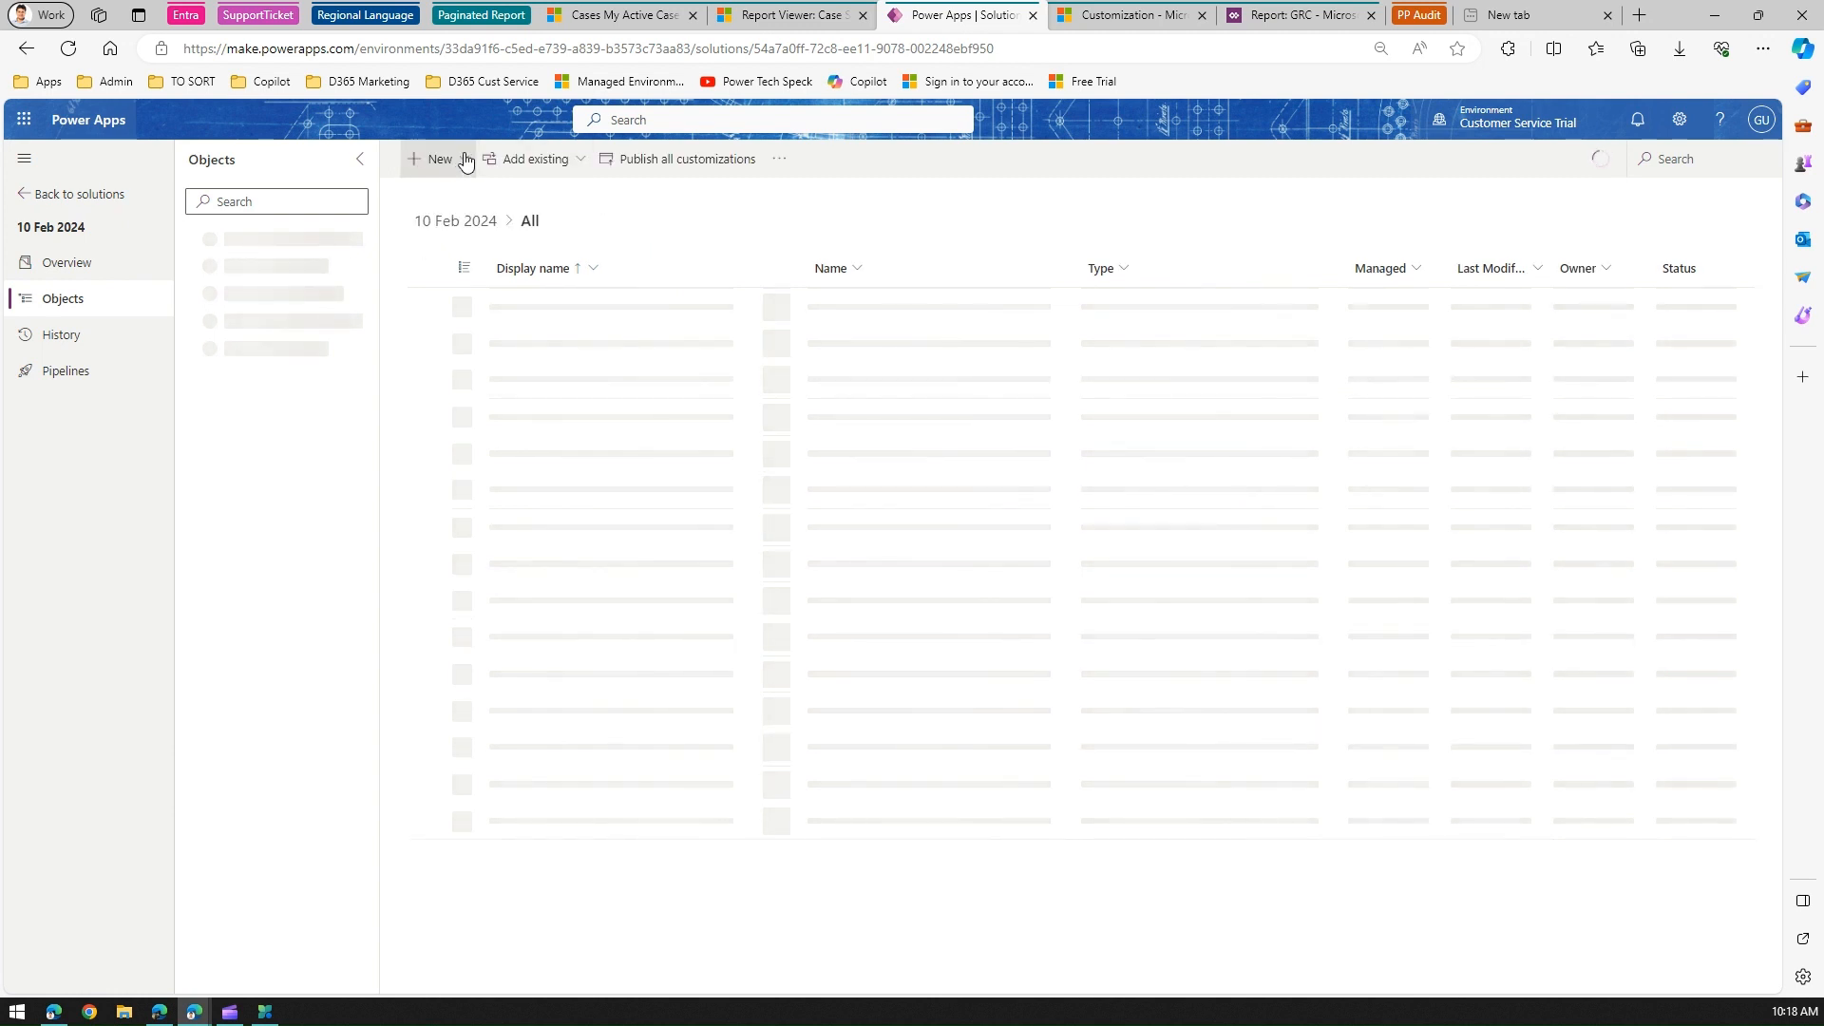
- Look through the full range of other component types that can be created in the new solution
click(466, 161)
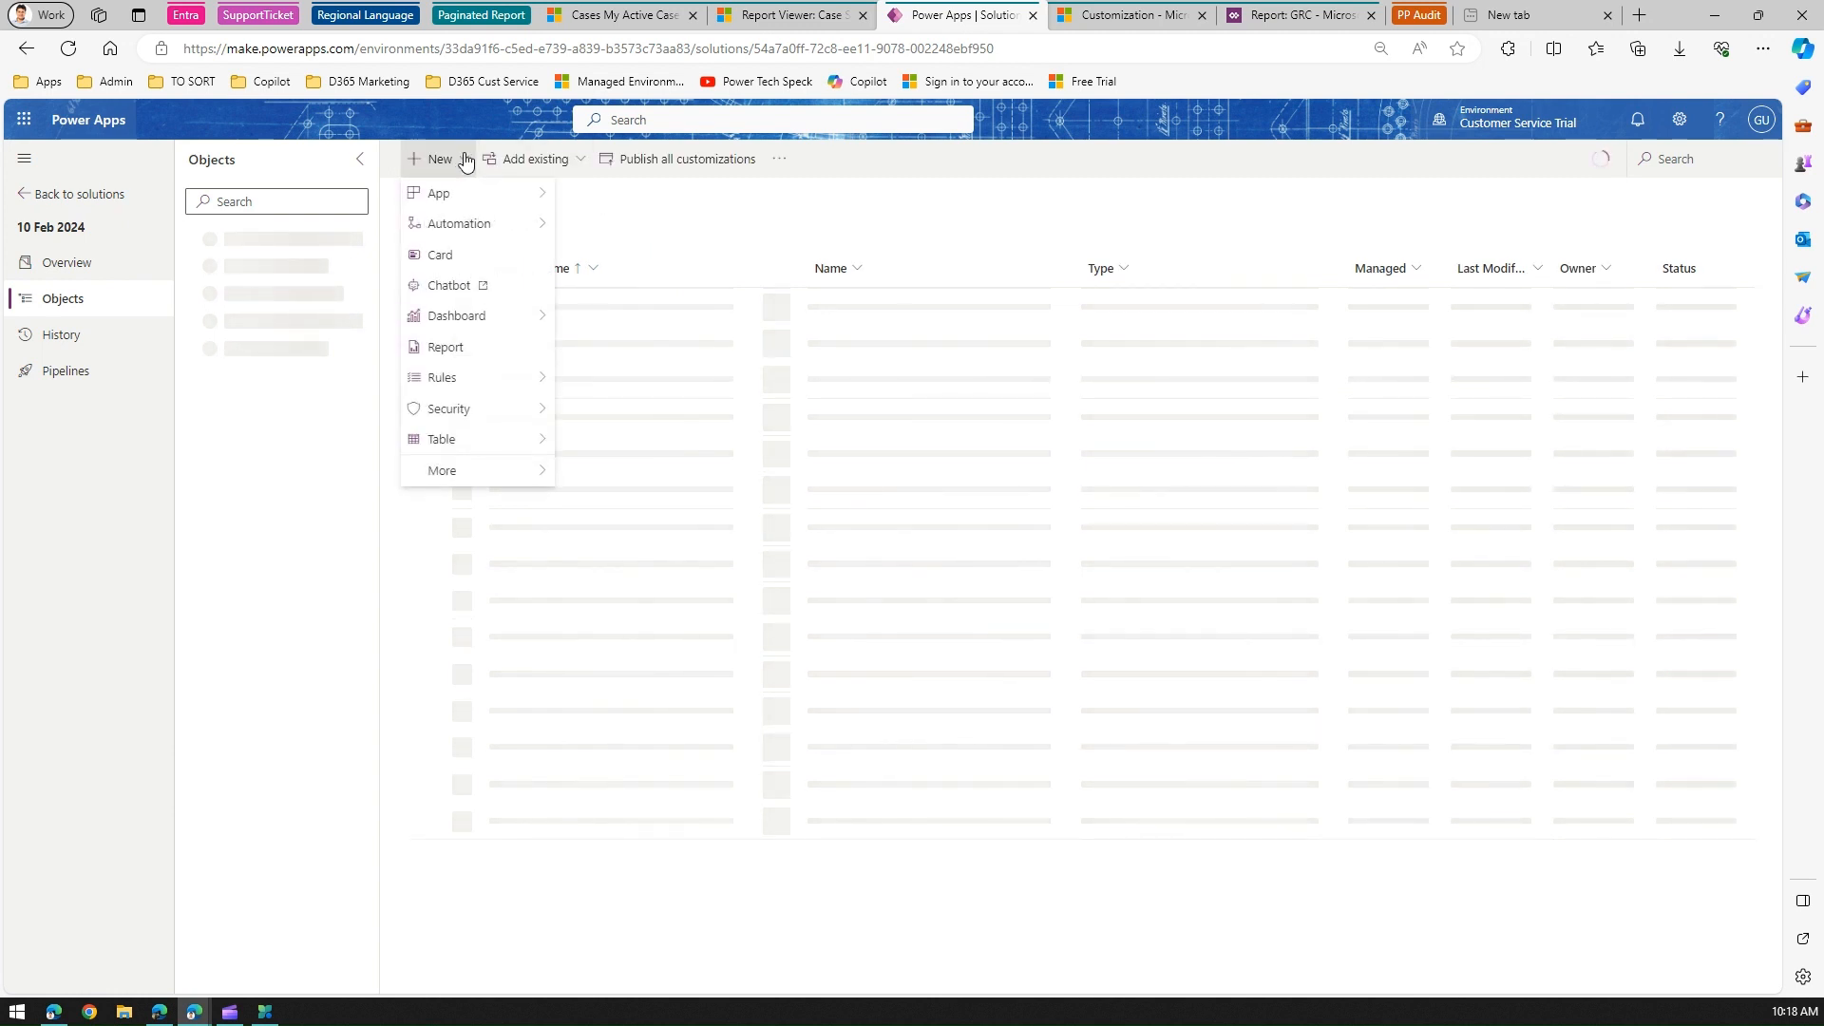
mouse_move(501, 472)
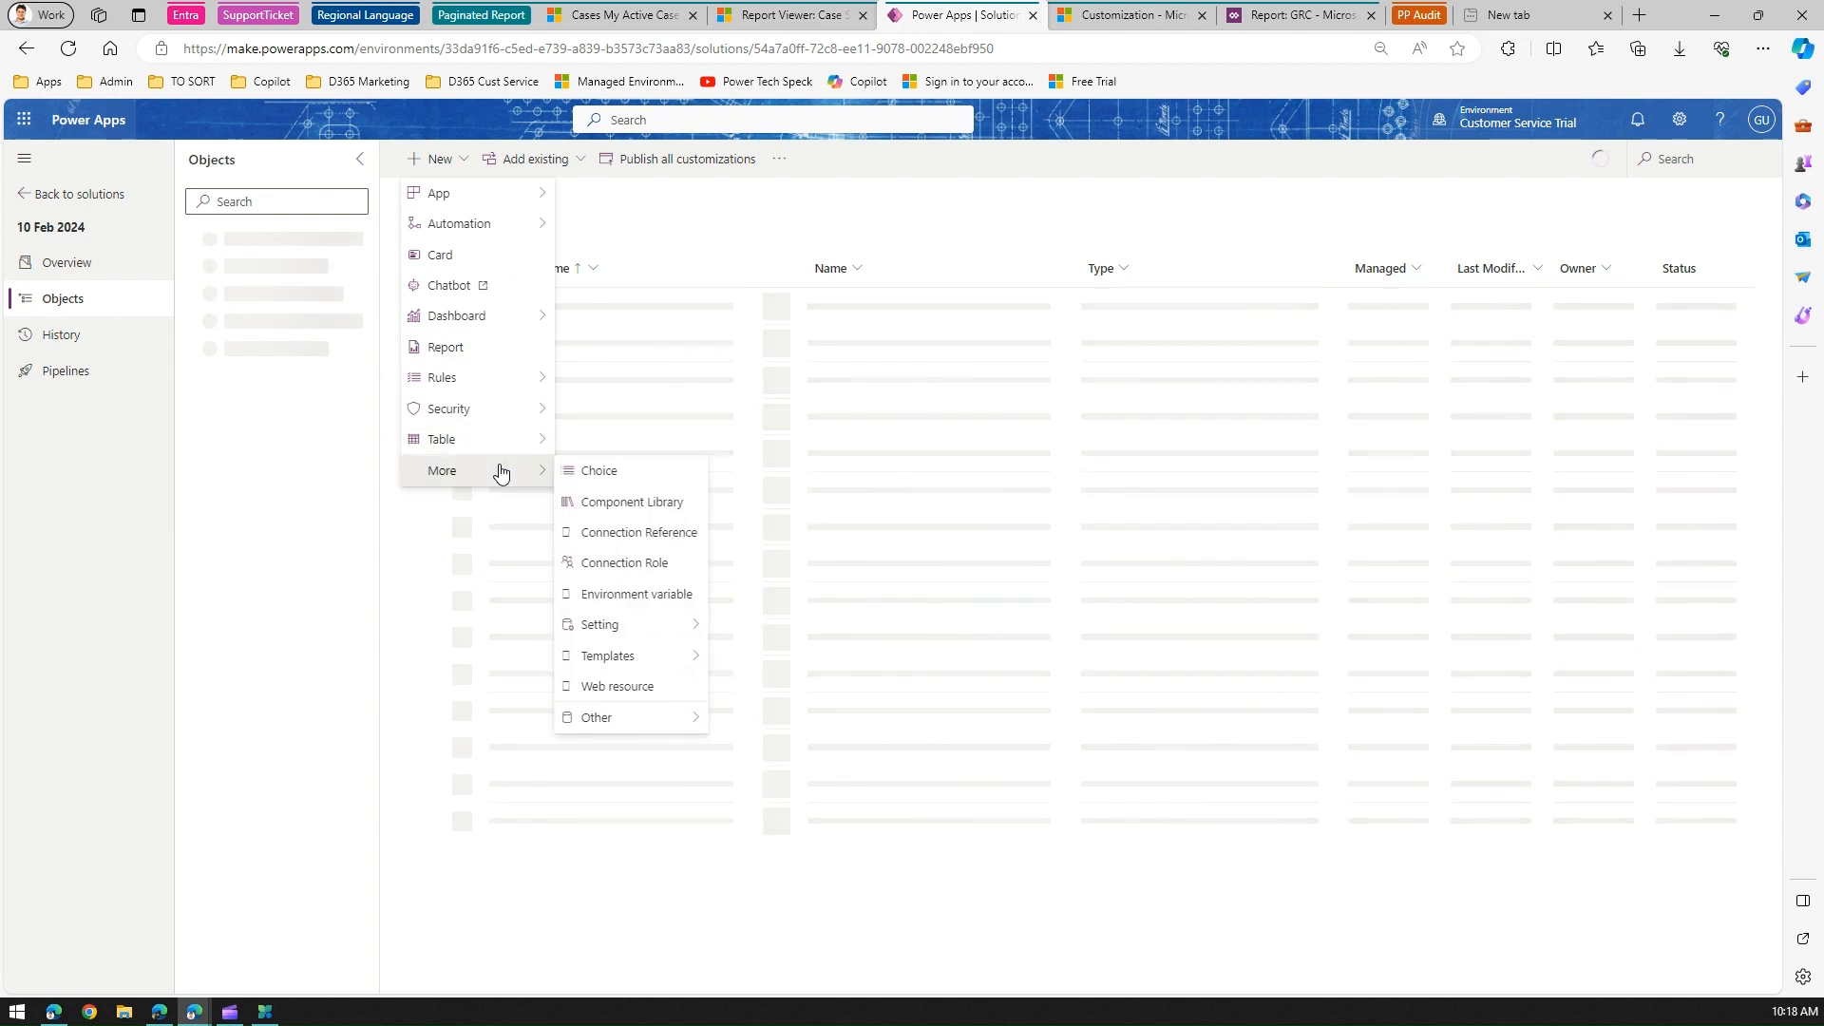
mouse_move(646, 734)
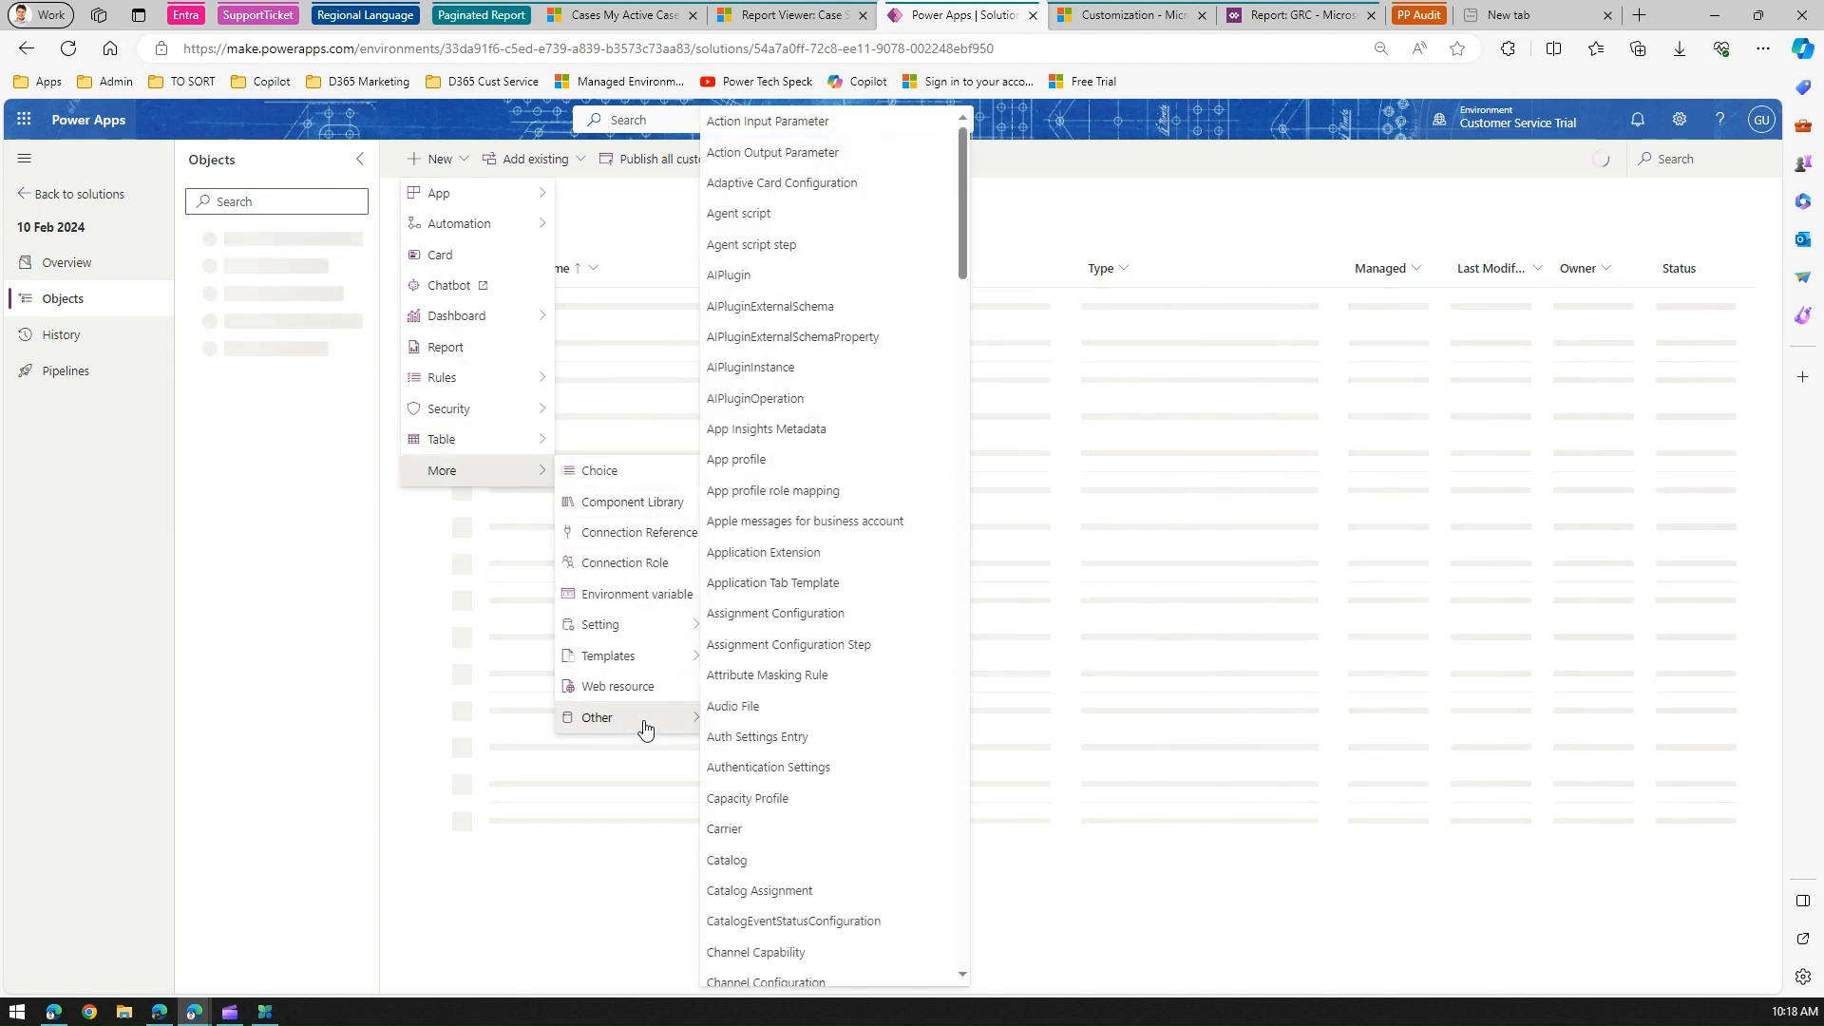
scroll(968, 268, down, 5)
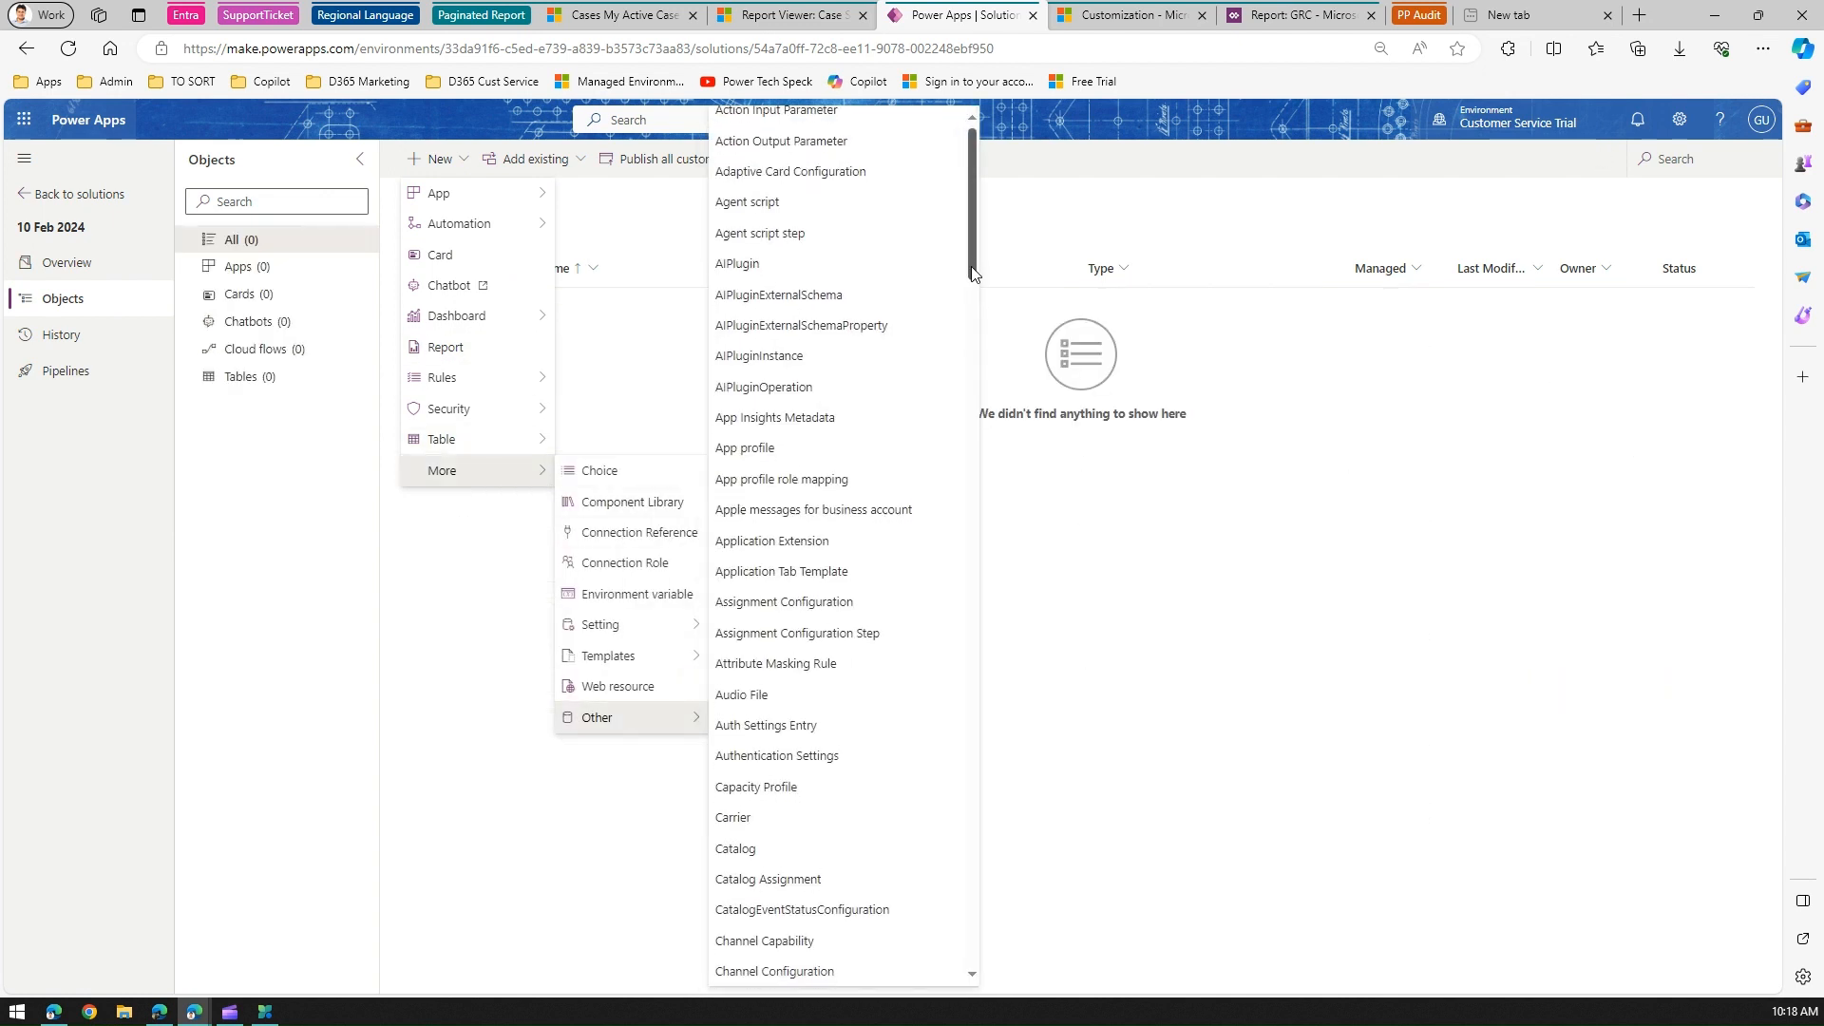
scroll(947, 411, down, 15)
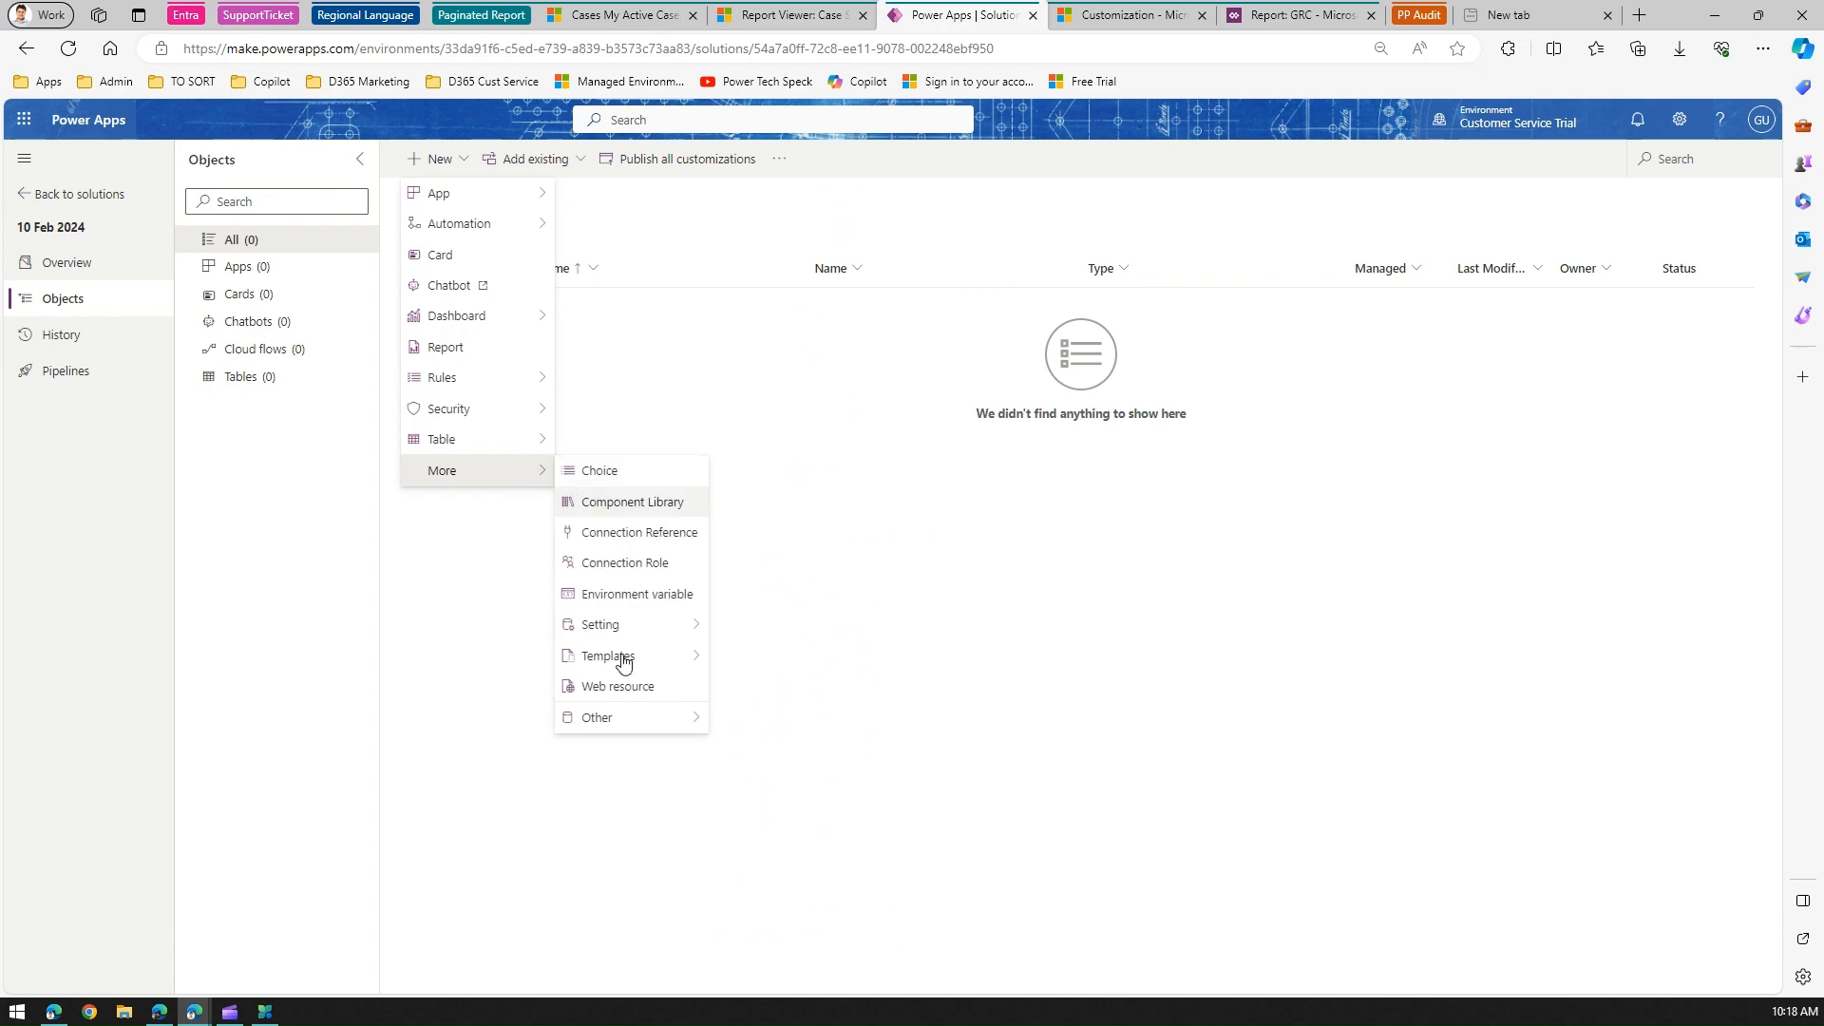
drag(972, 258, 970, 714)
drag(971, 746, 965, 950)
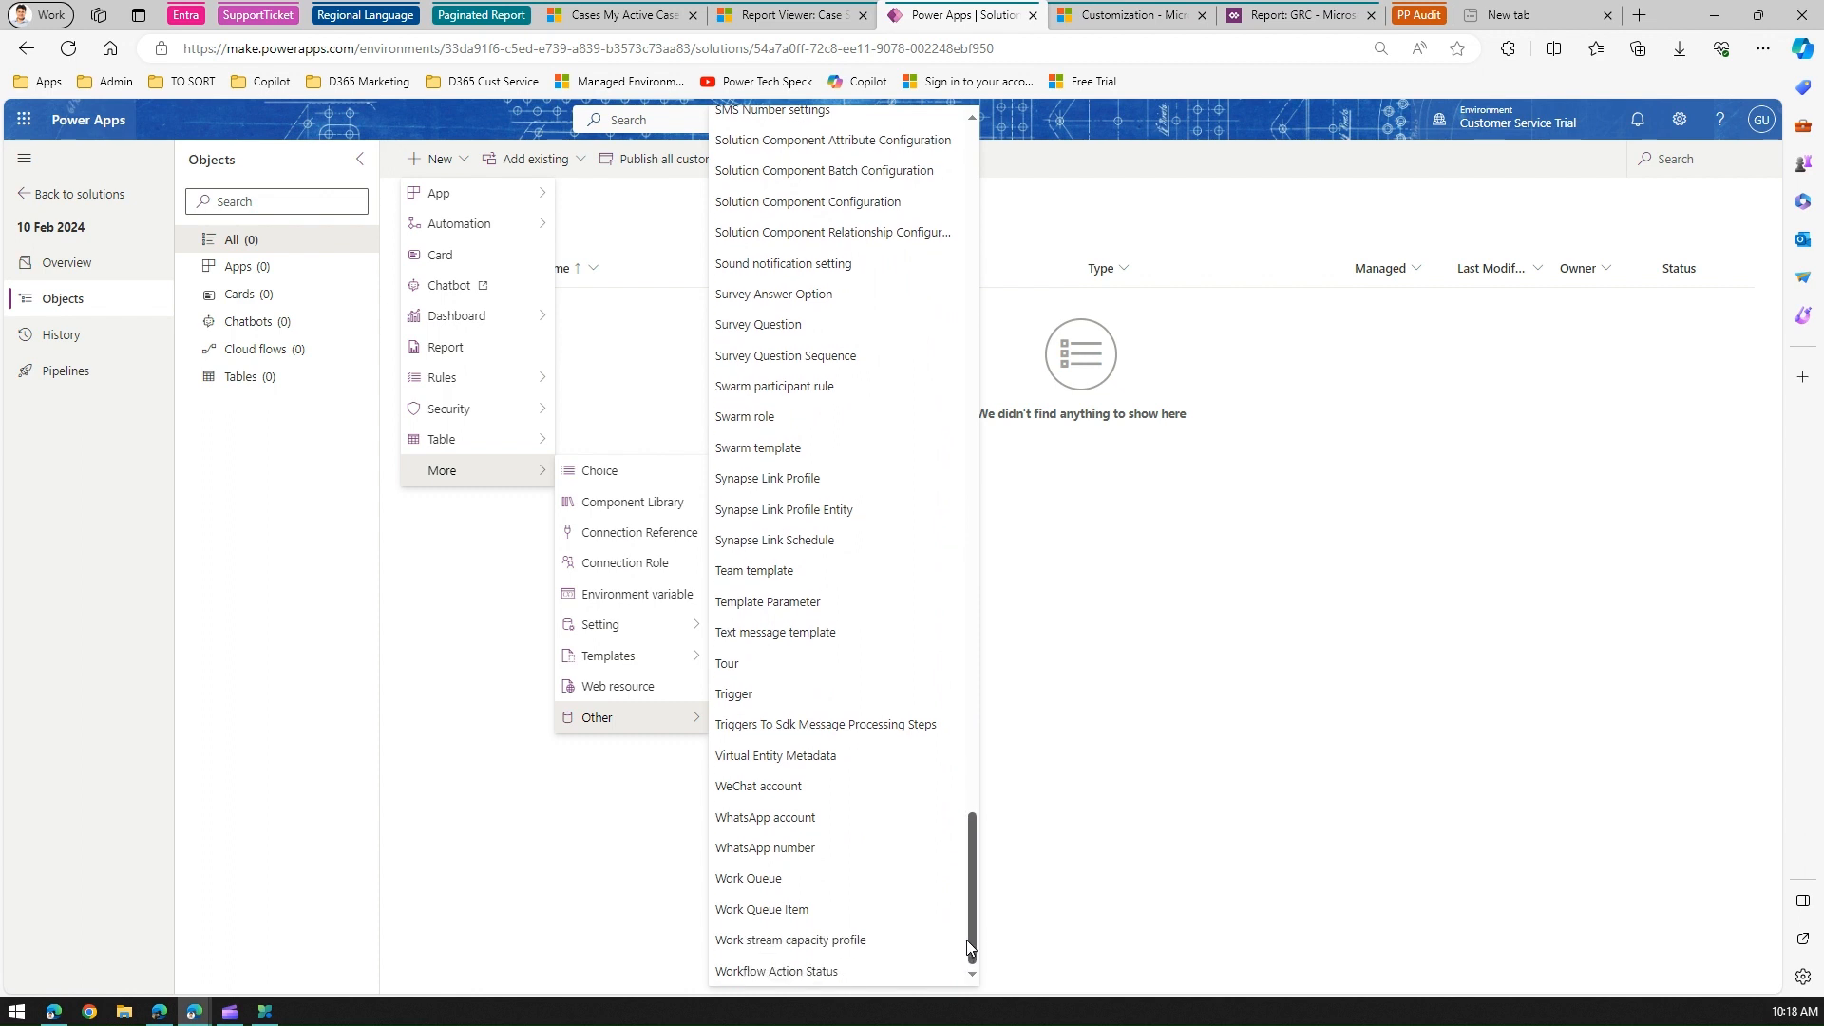
drag(966, 938, 975, 922)
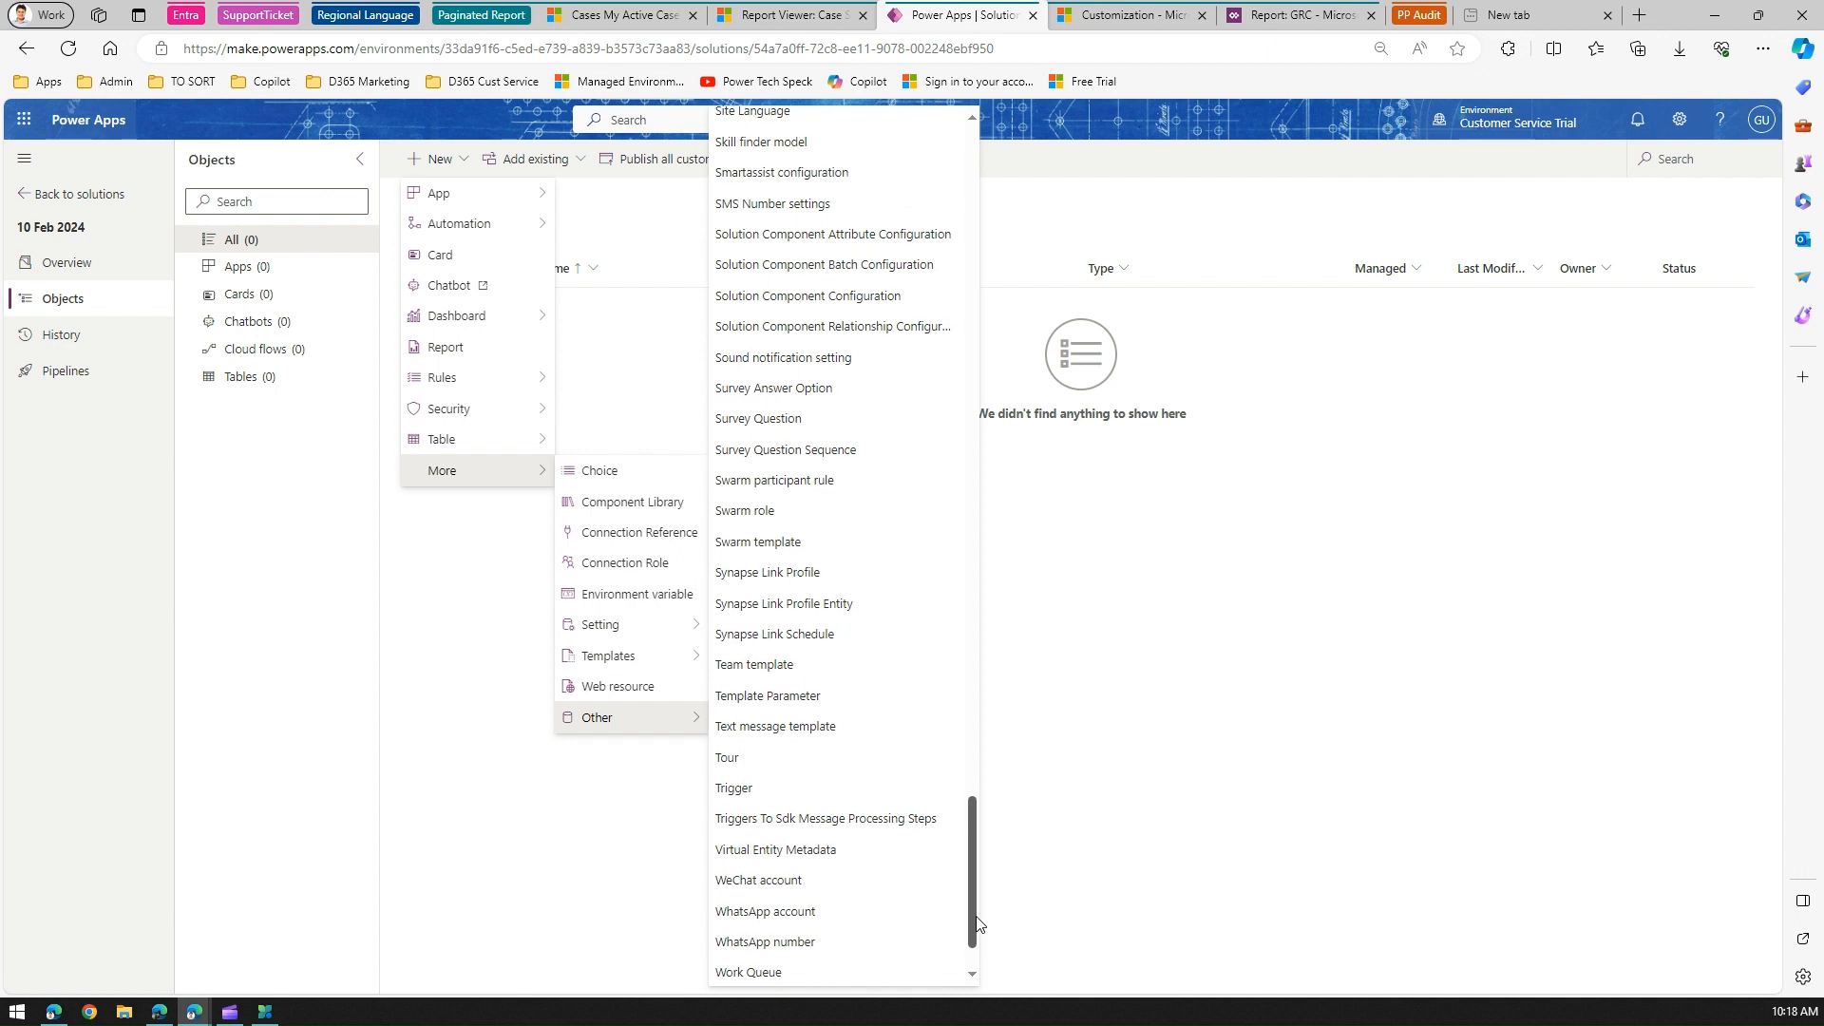
drag(978, 922, 984, 912)
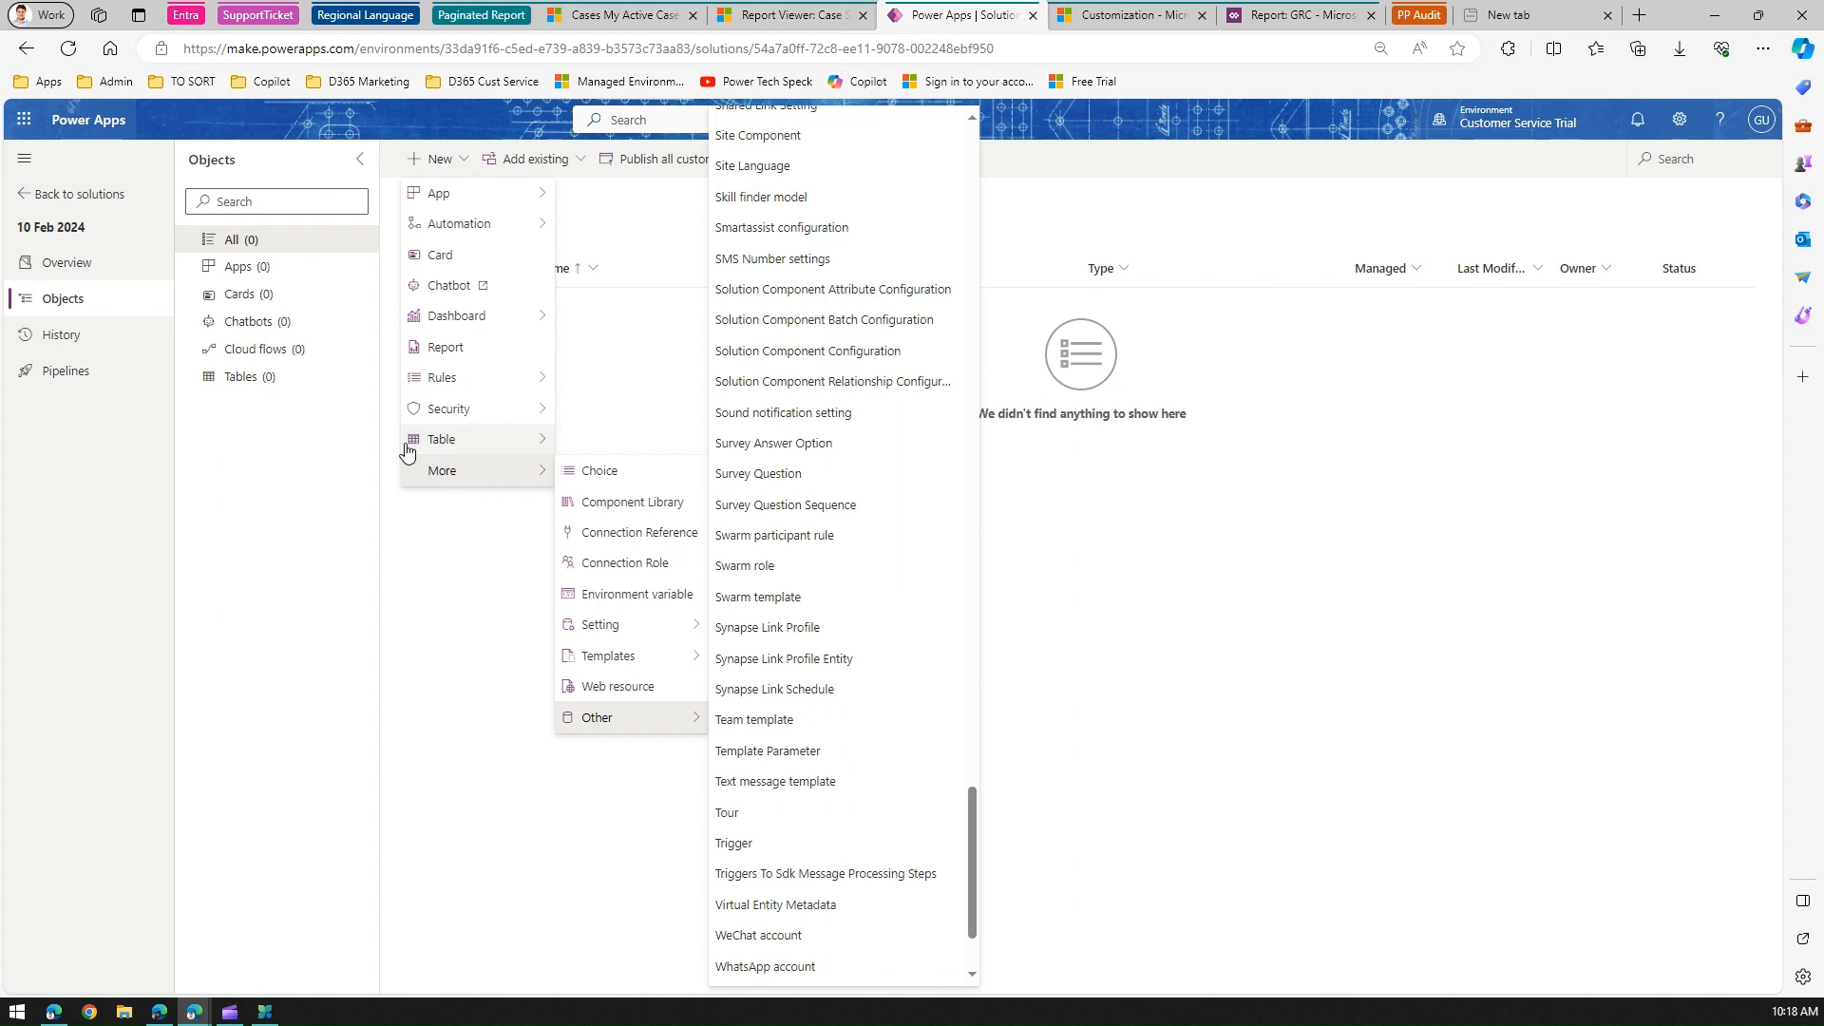
mouse_move(404, 448)
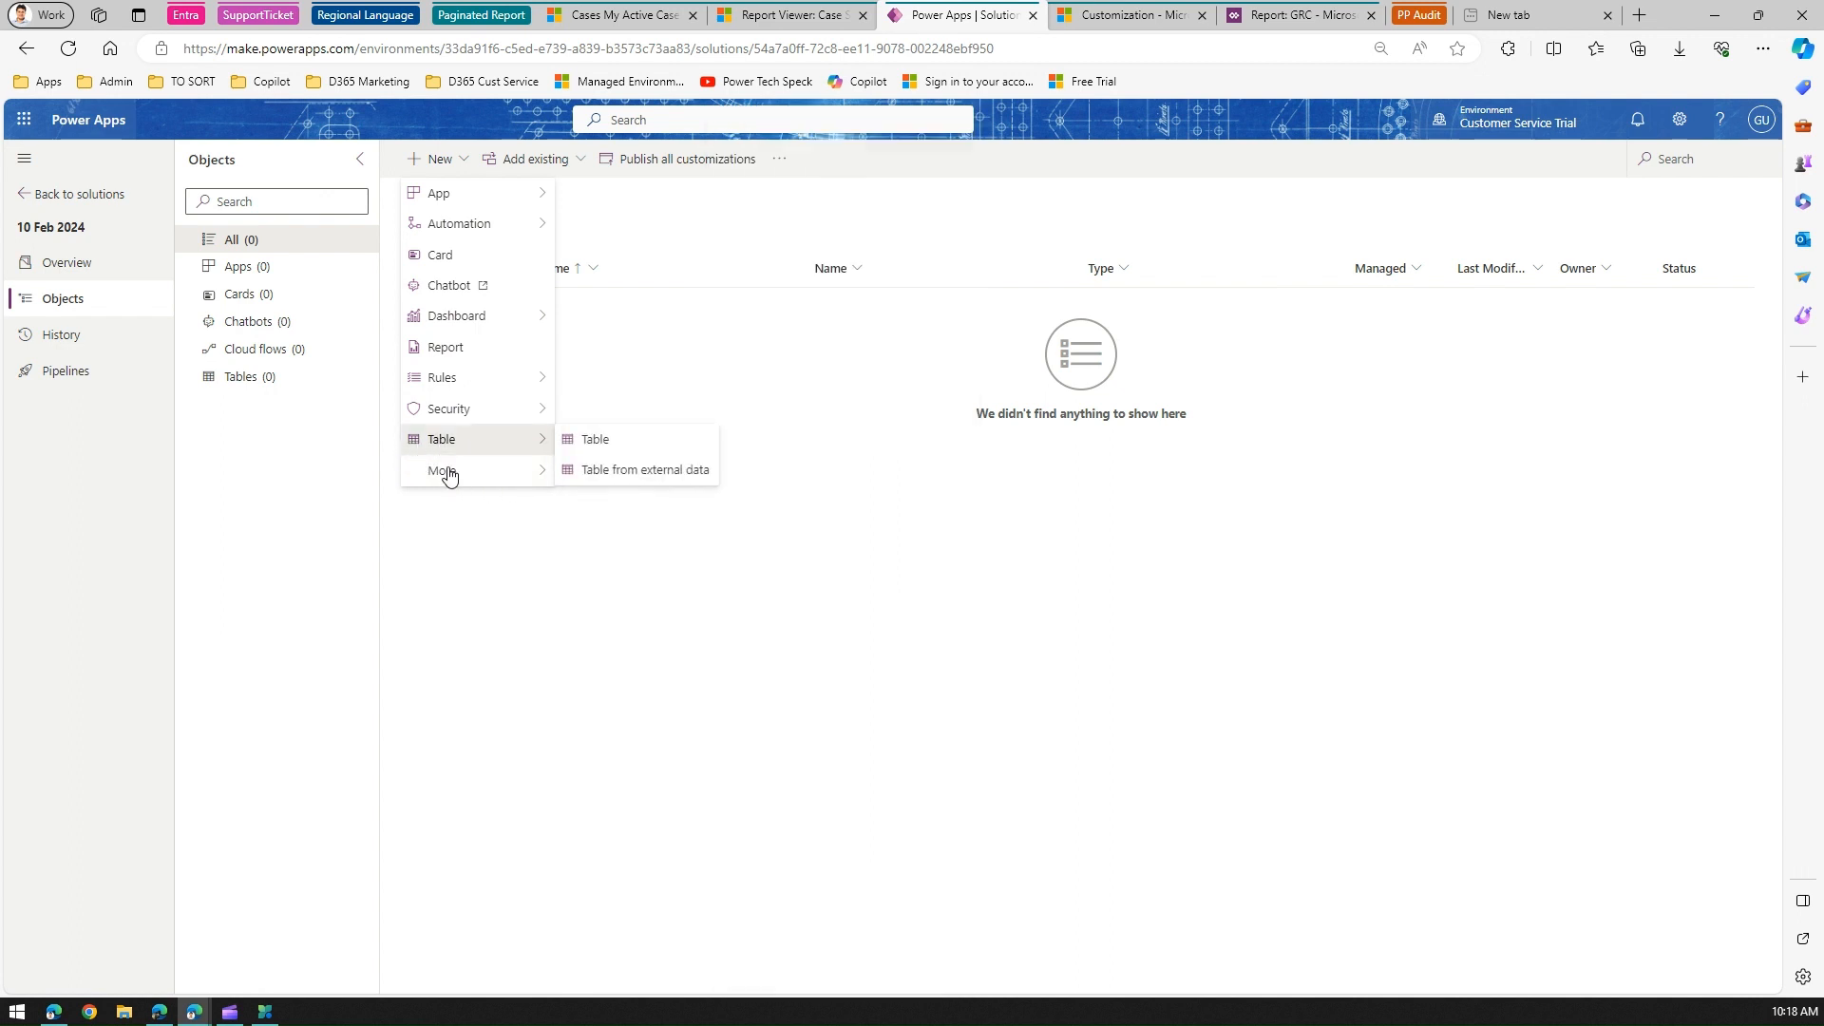
mouse_move(535, 480)
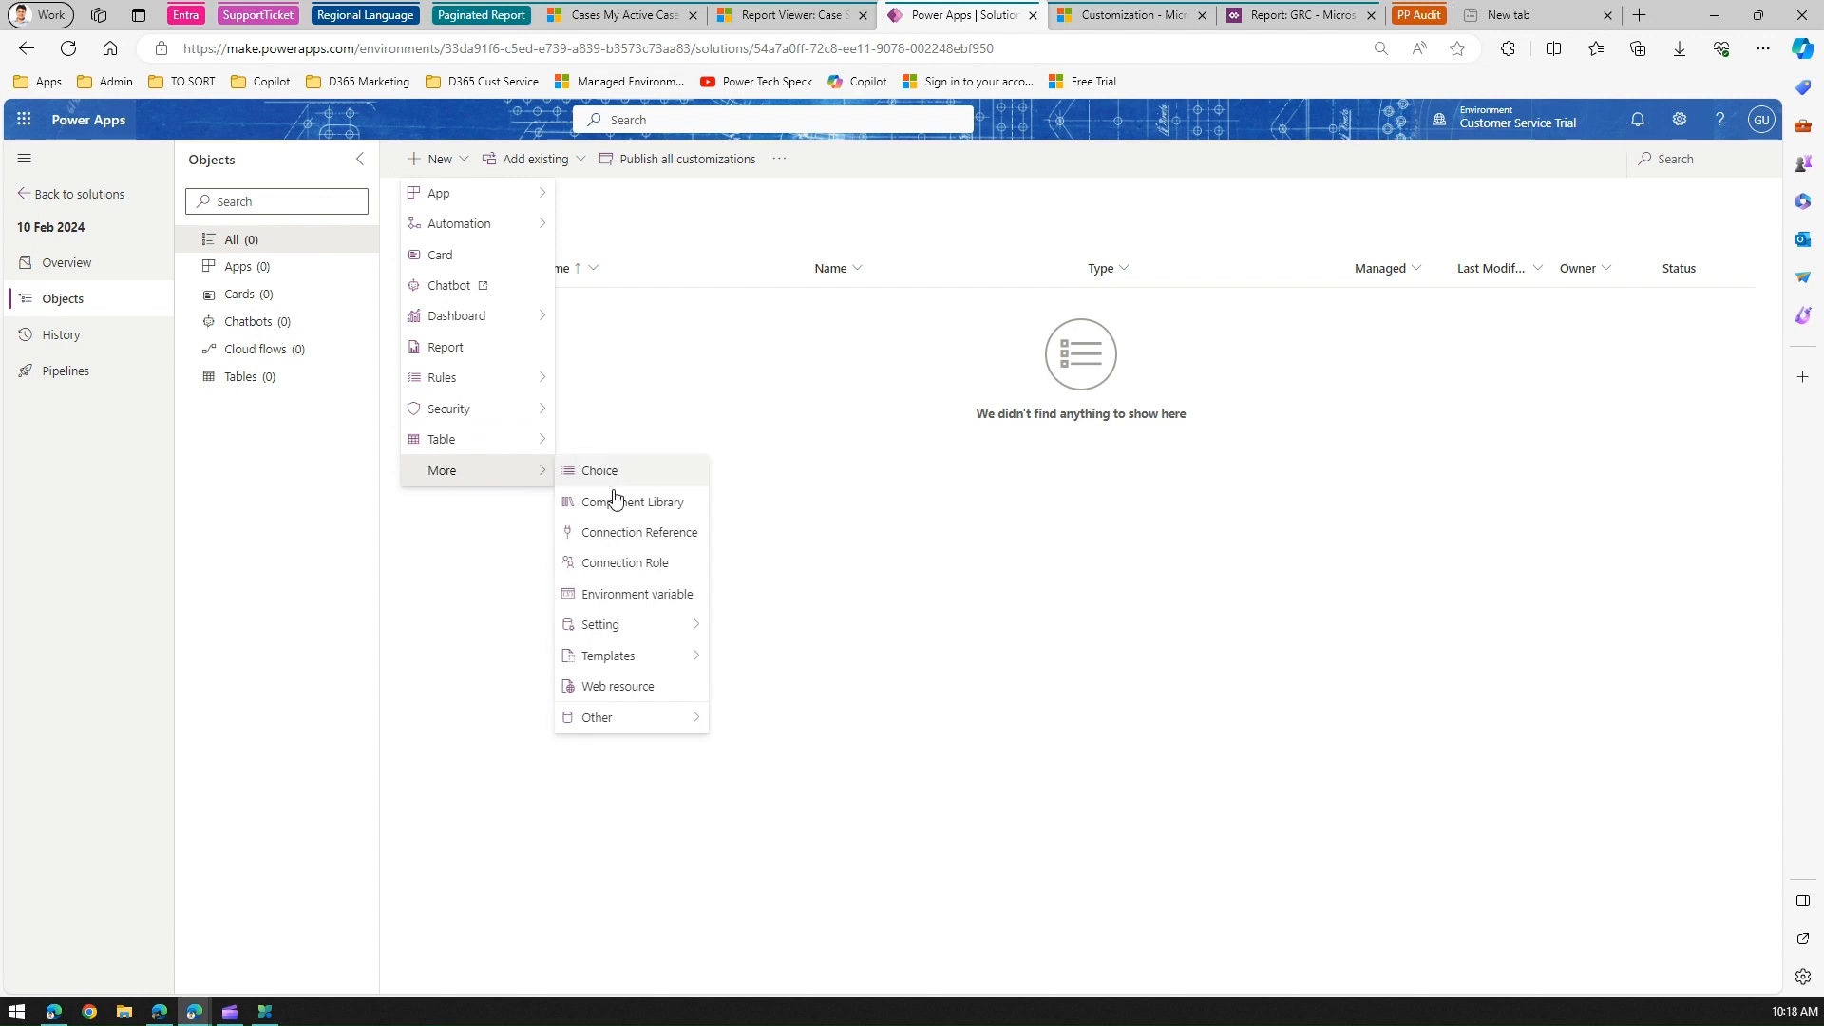
mouse_move(701, 727)
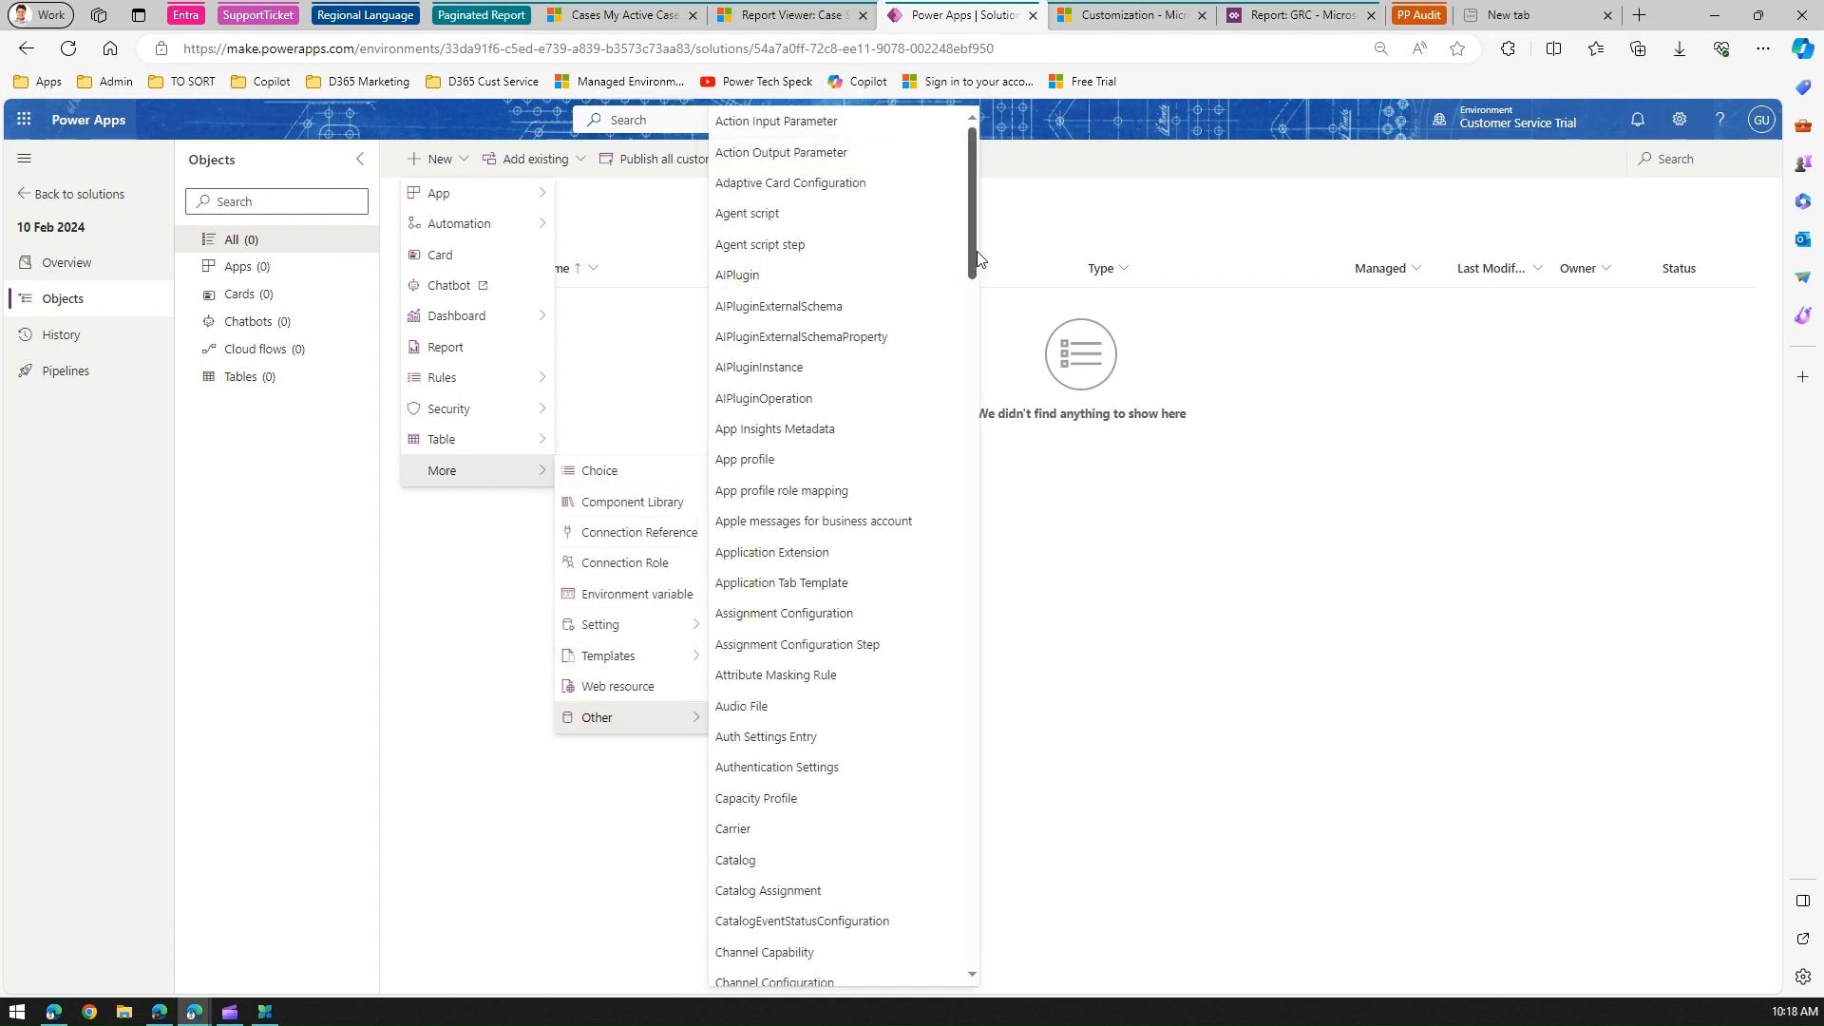
drag(973, 257, 981, 334)
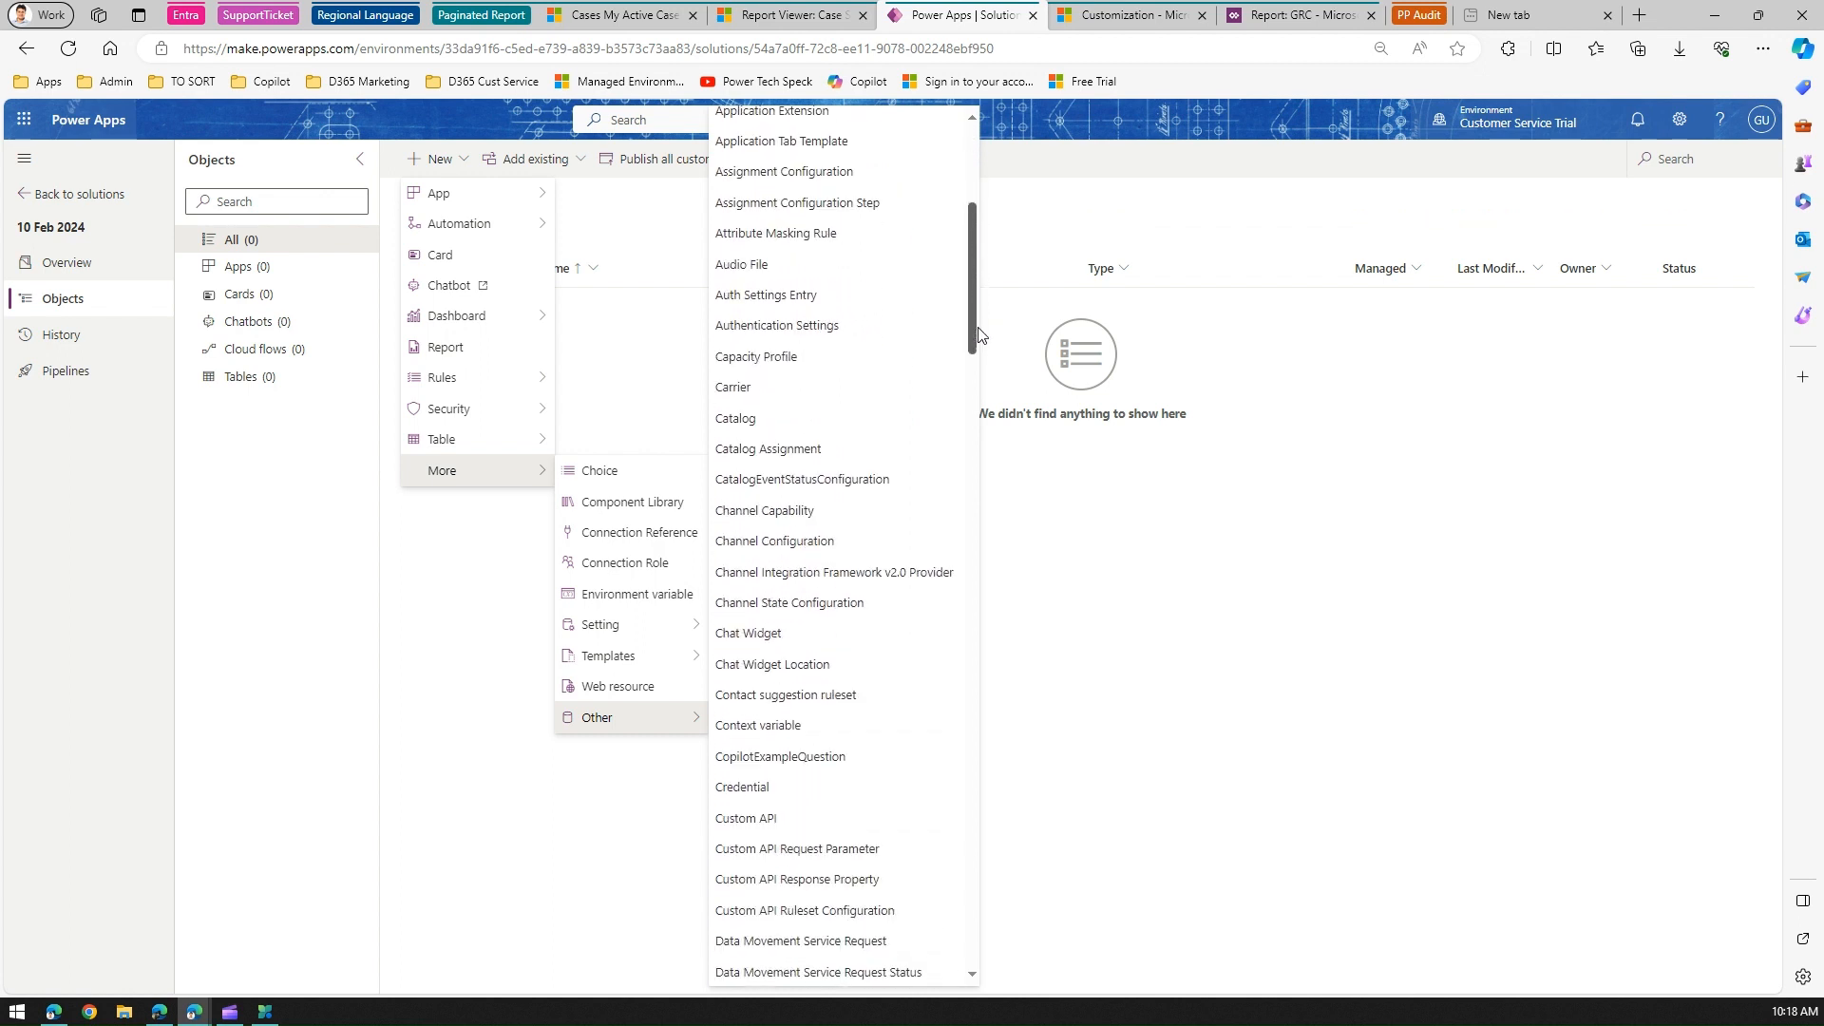
drag(981, 335, 1009, 973)
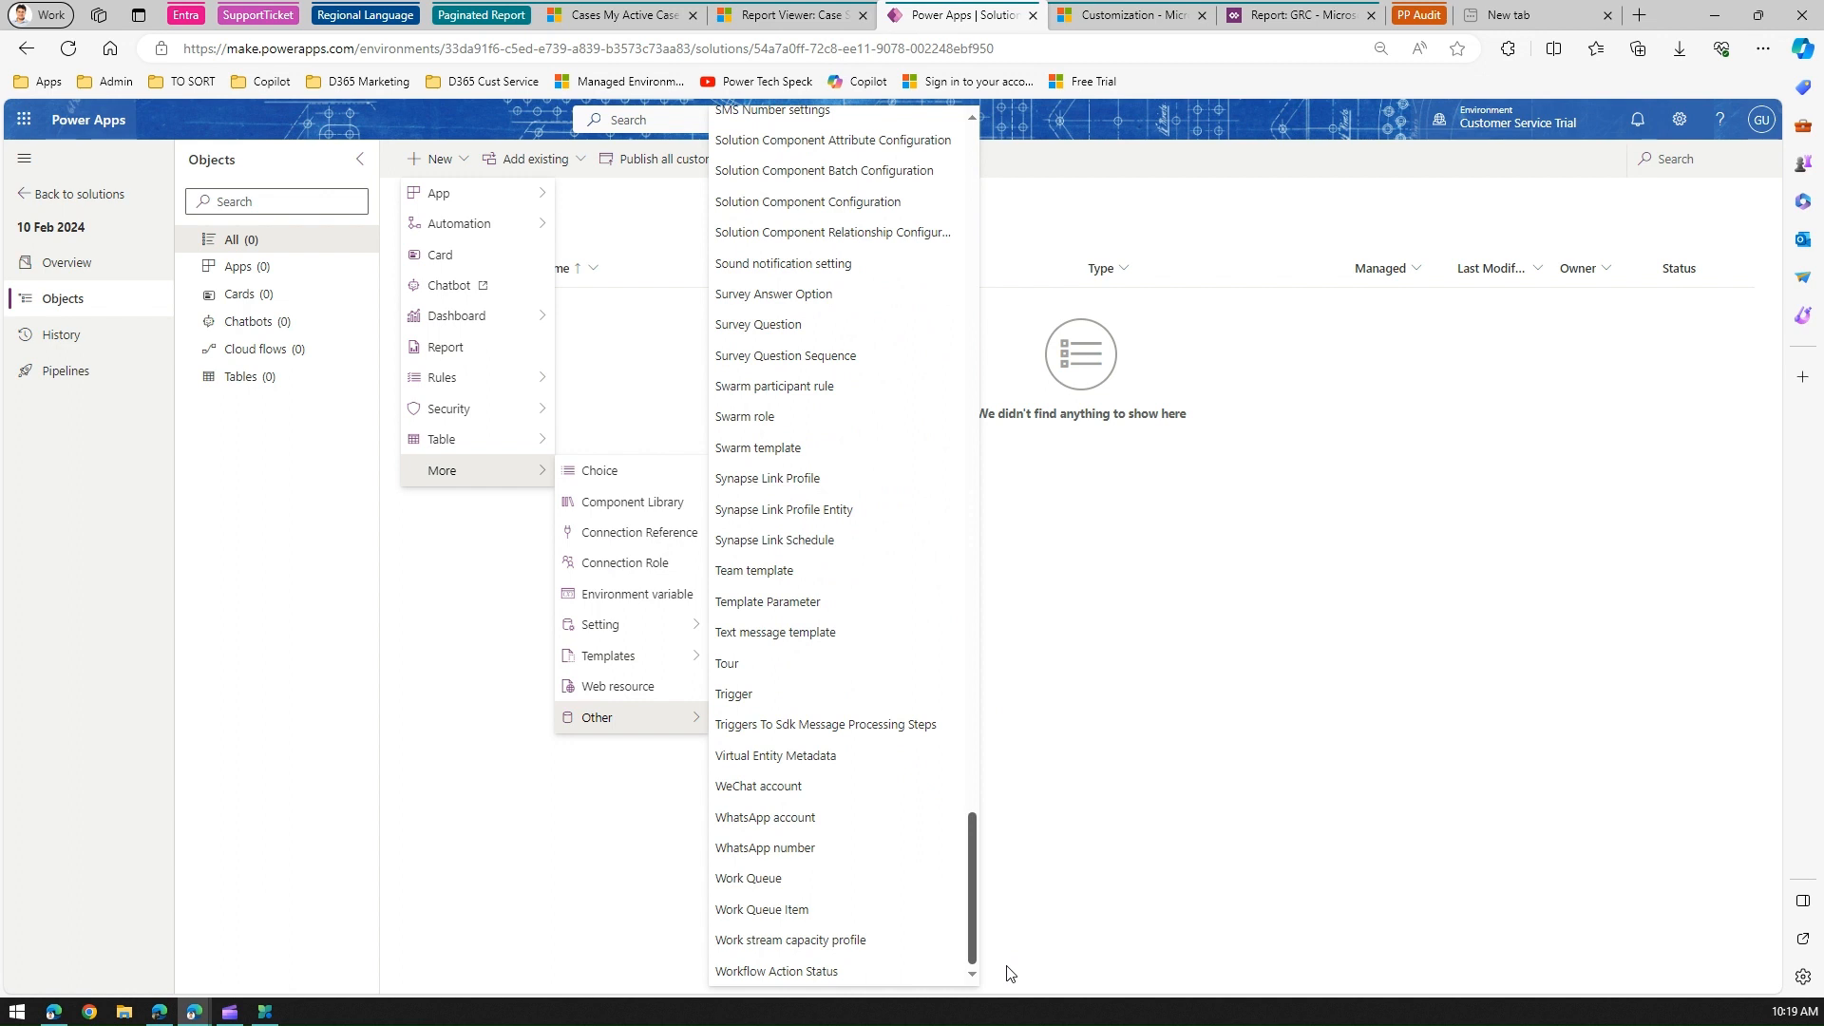
- Start creating a new report component in the 10 Feb 2024 solution
click(1158, 722)
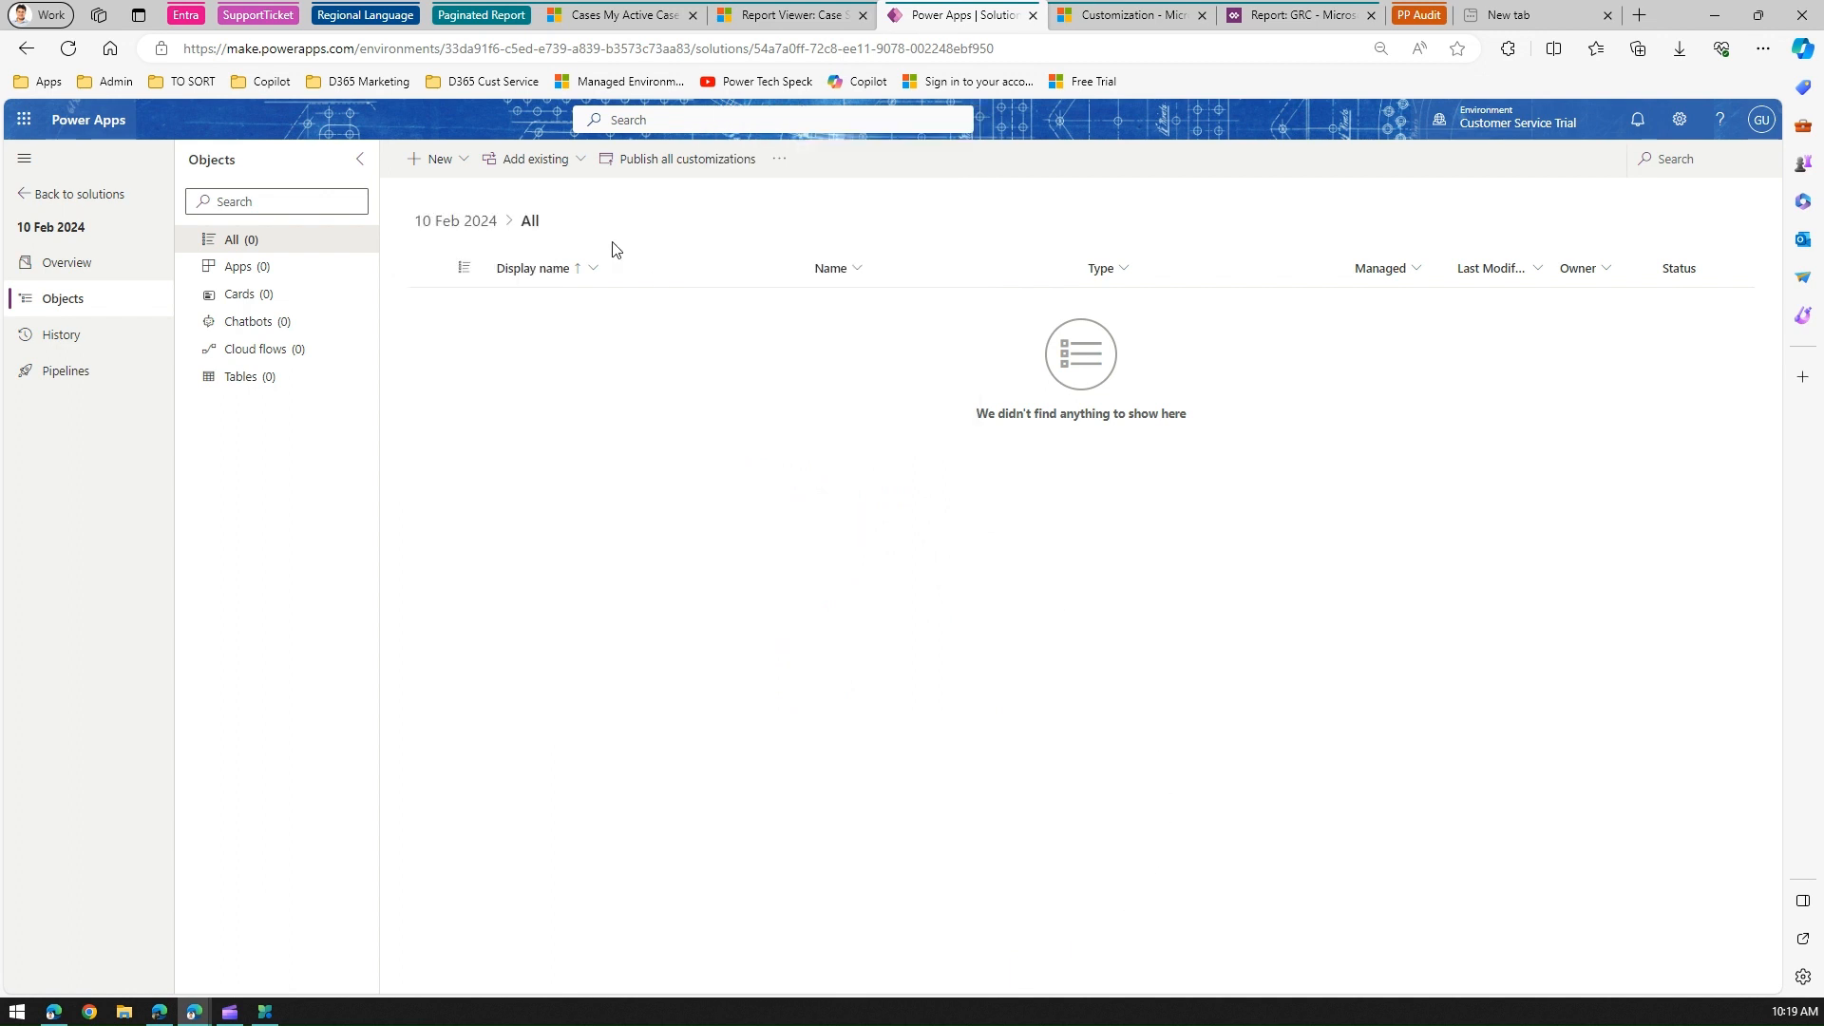
click(465, 161)
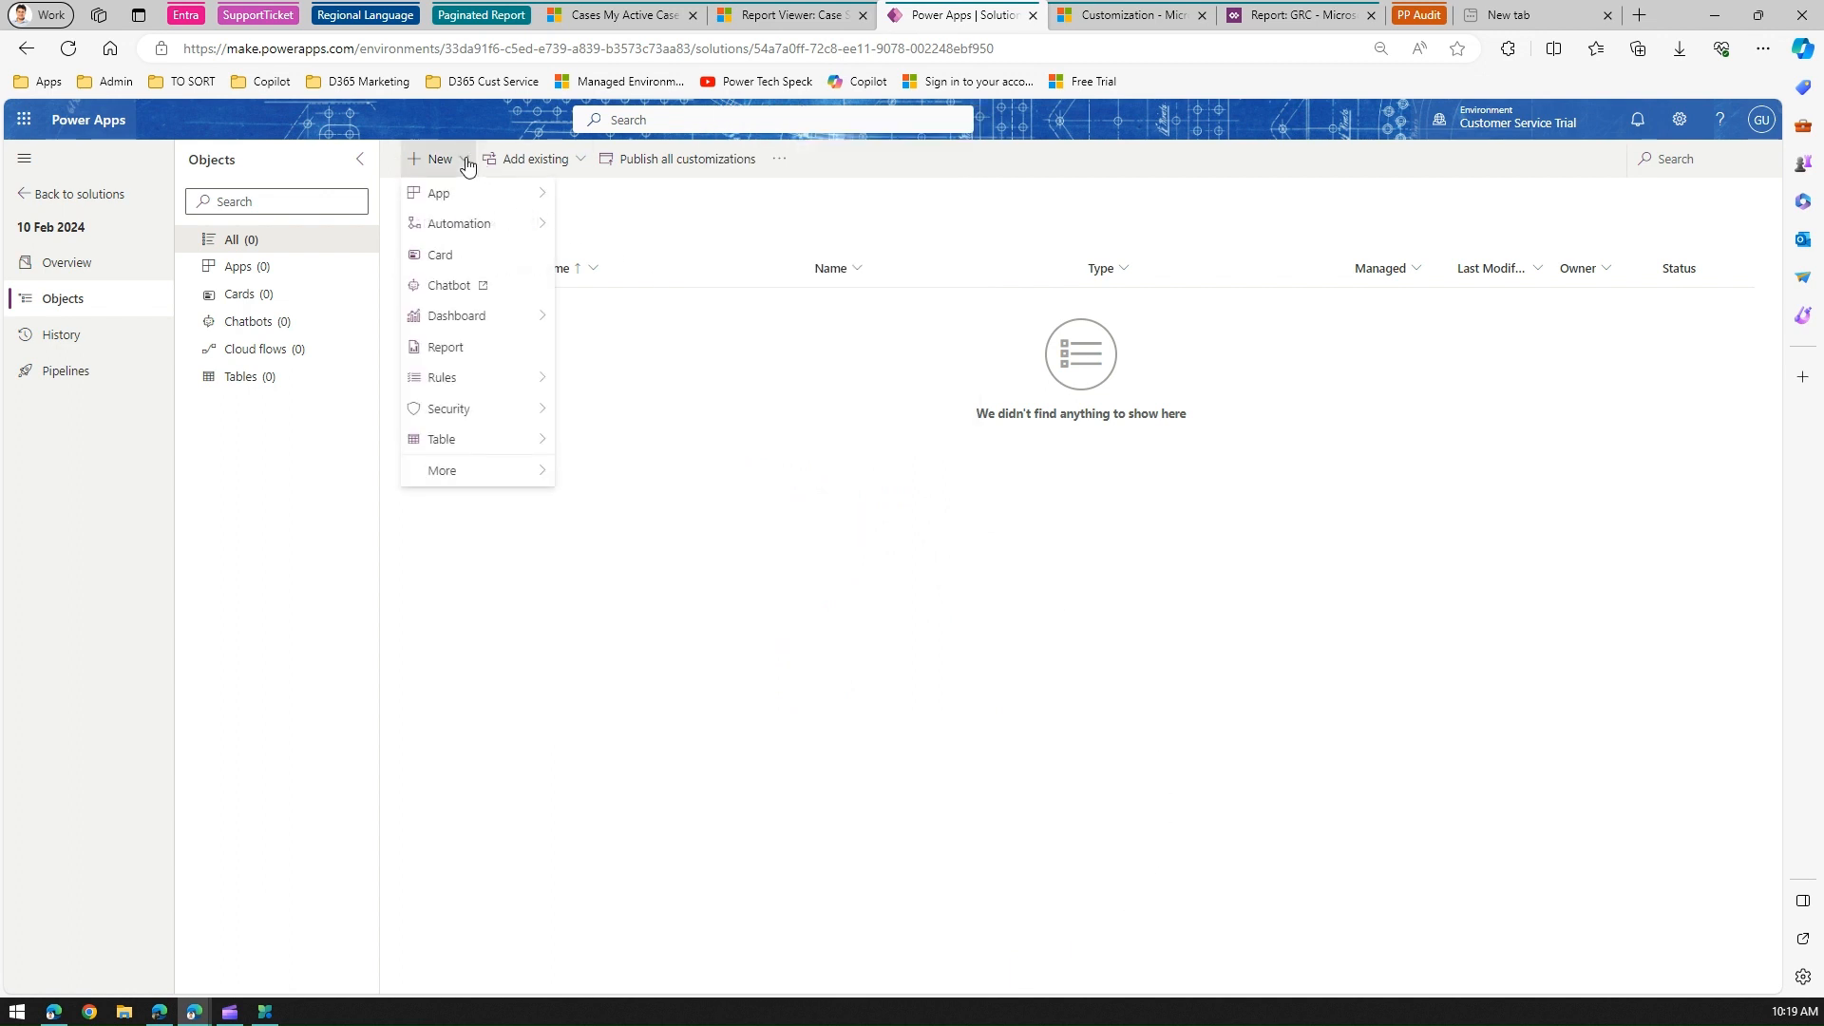
click(456, 353)
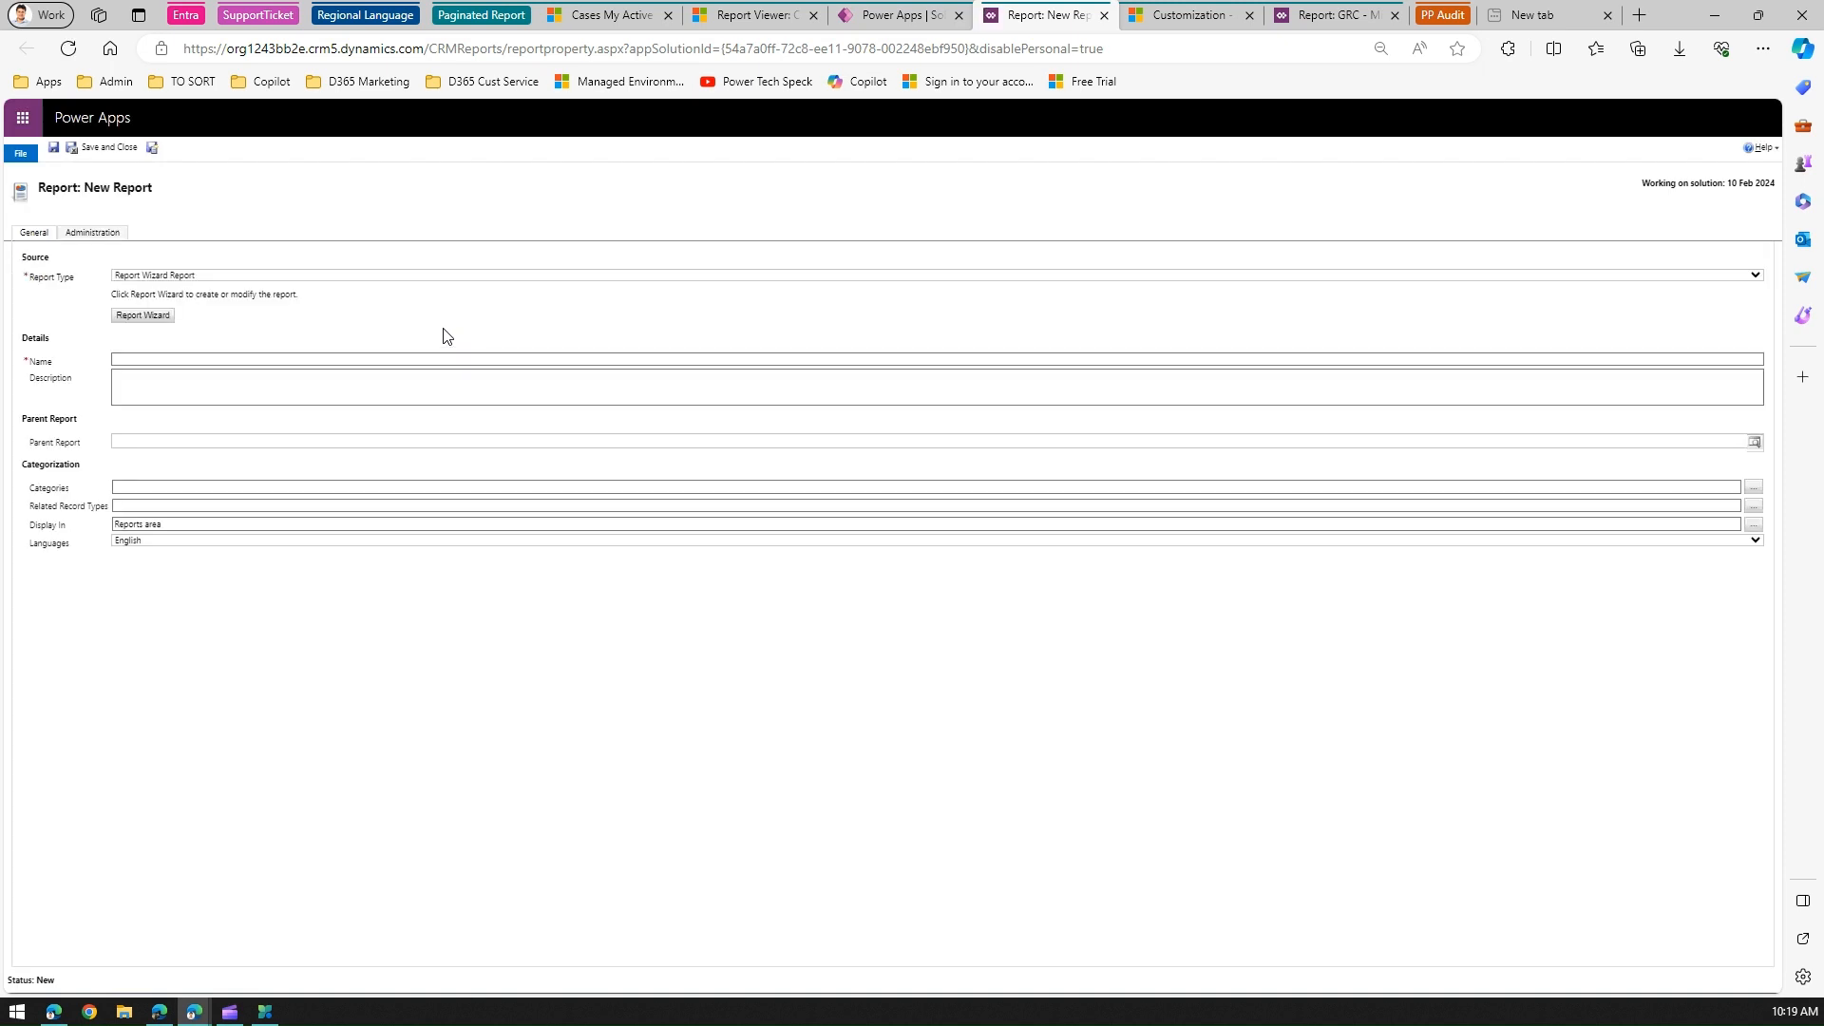
key(ctrl+plus)
key(ctrl+plus)
key(ctrl+plus)
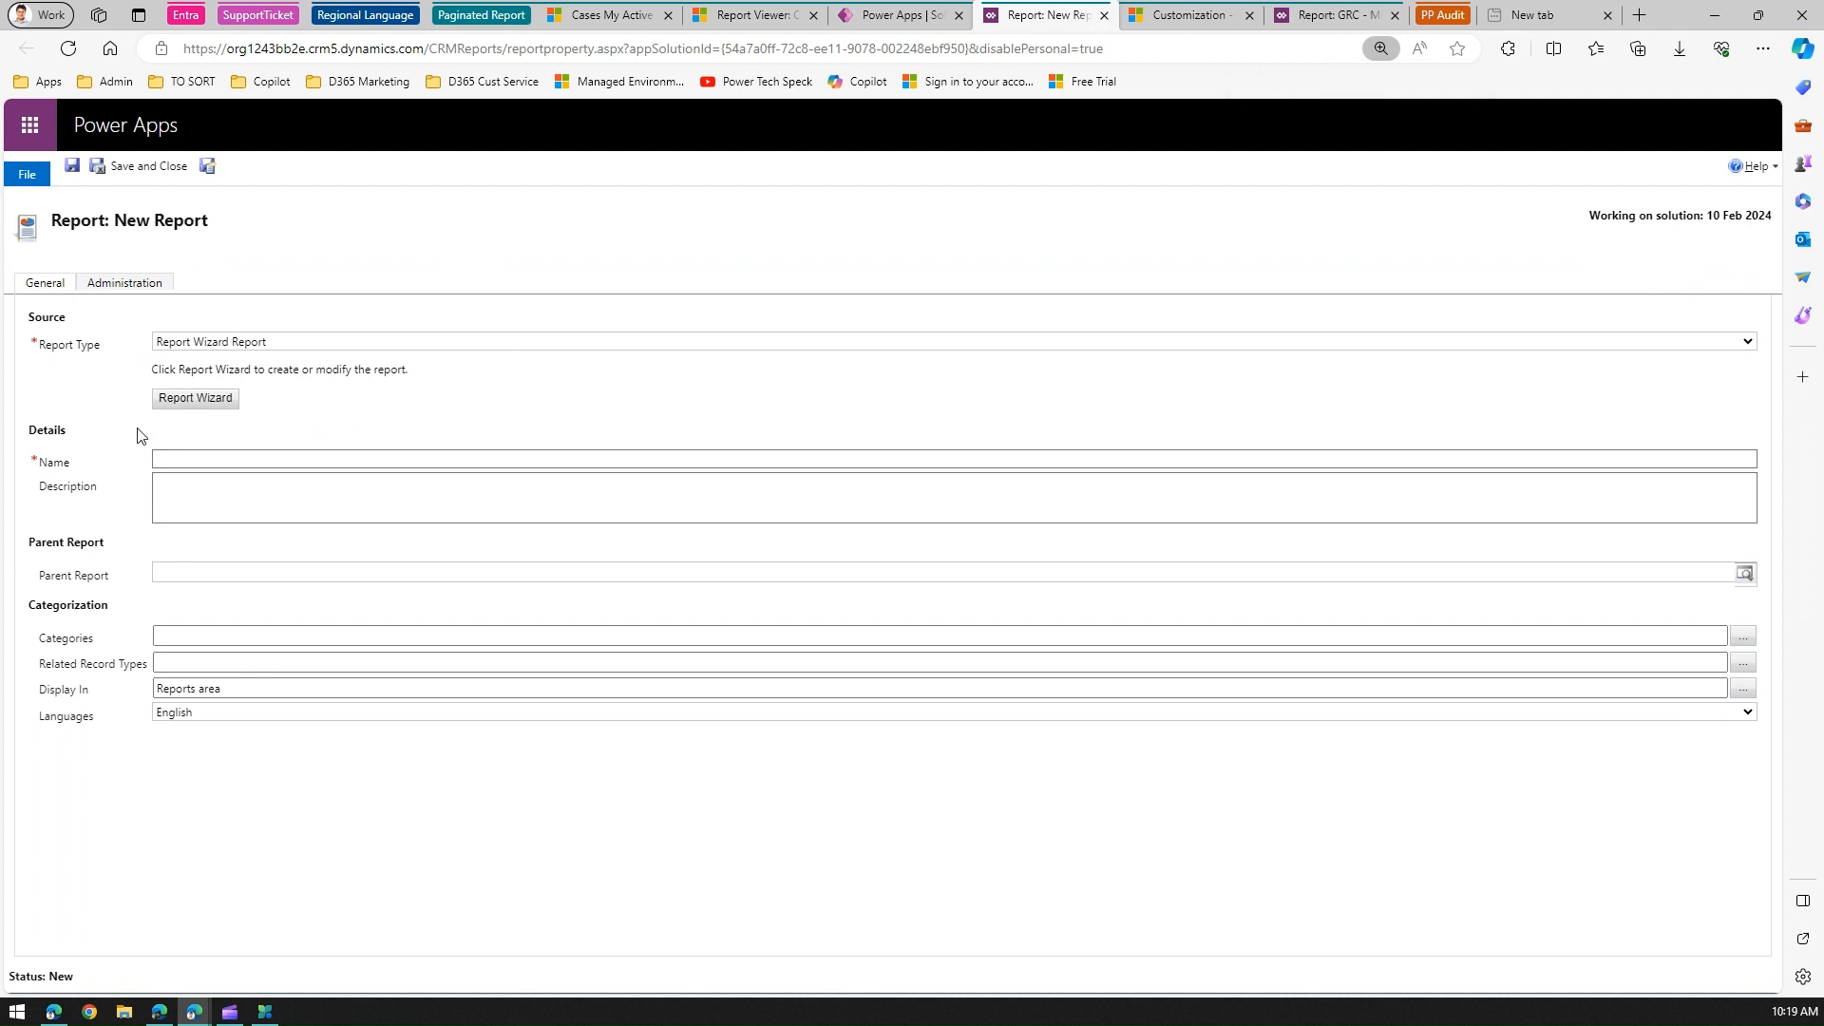
- Launch the Report Wizard and choose to start a new report
click(174, 459)
click(177, 491)
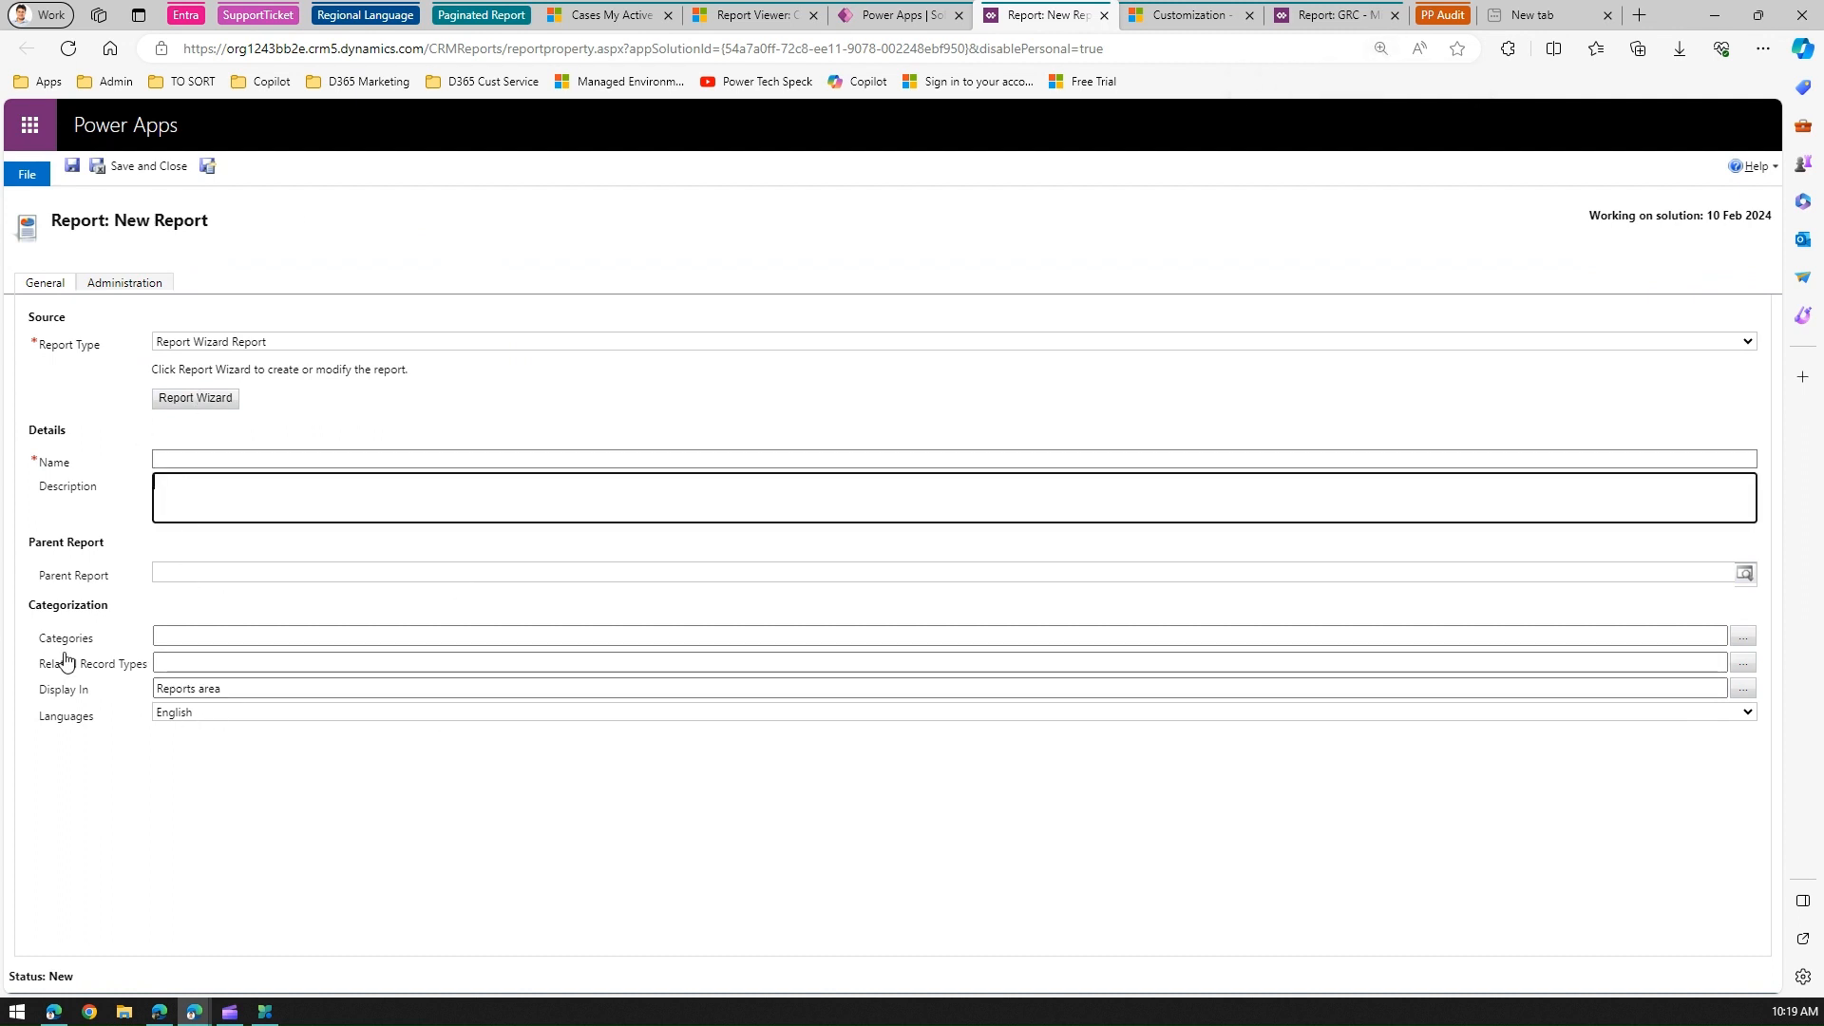
key(ctrl)
key(ctrl)
click(339, 418)
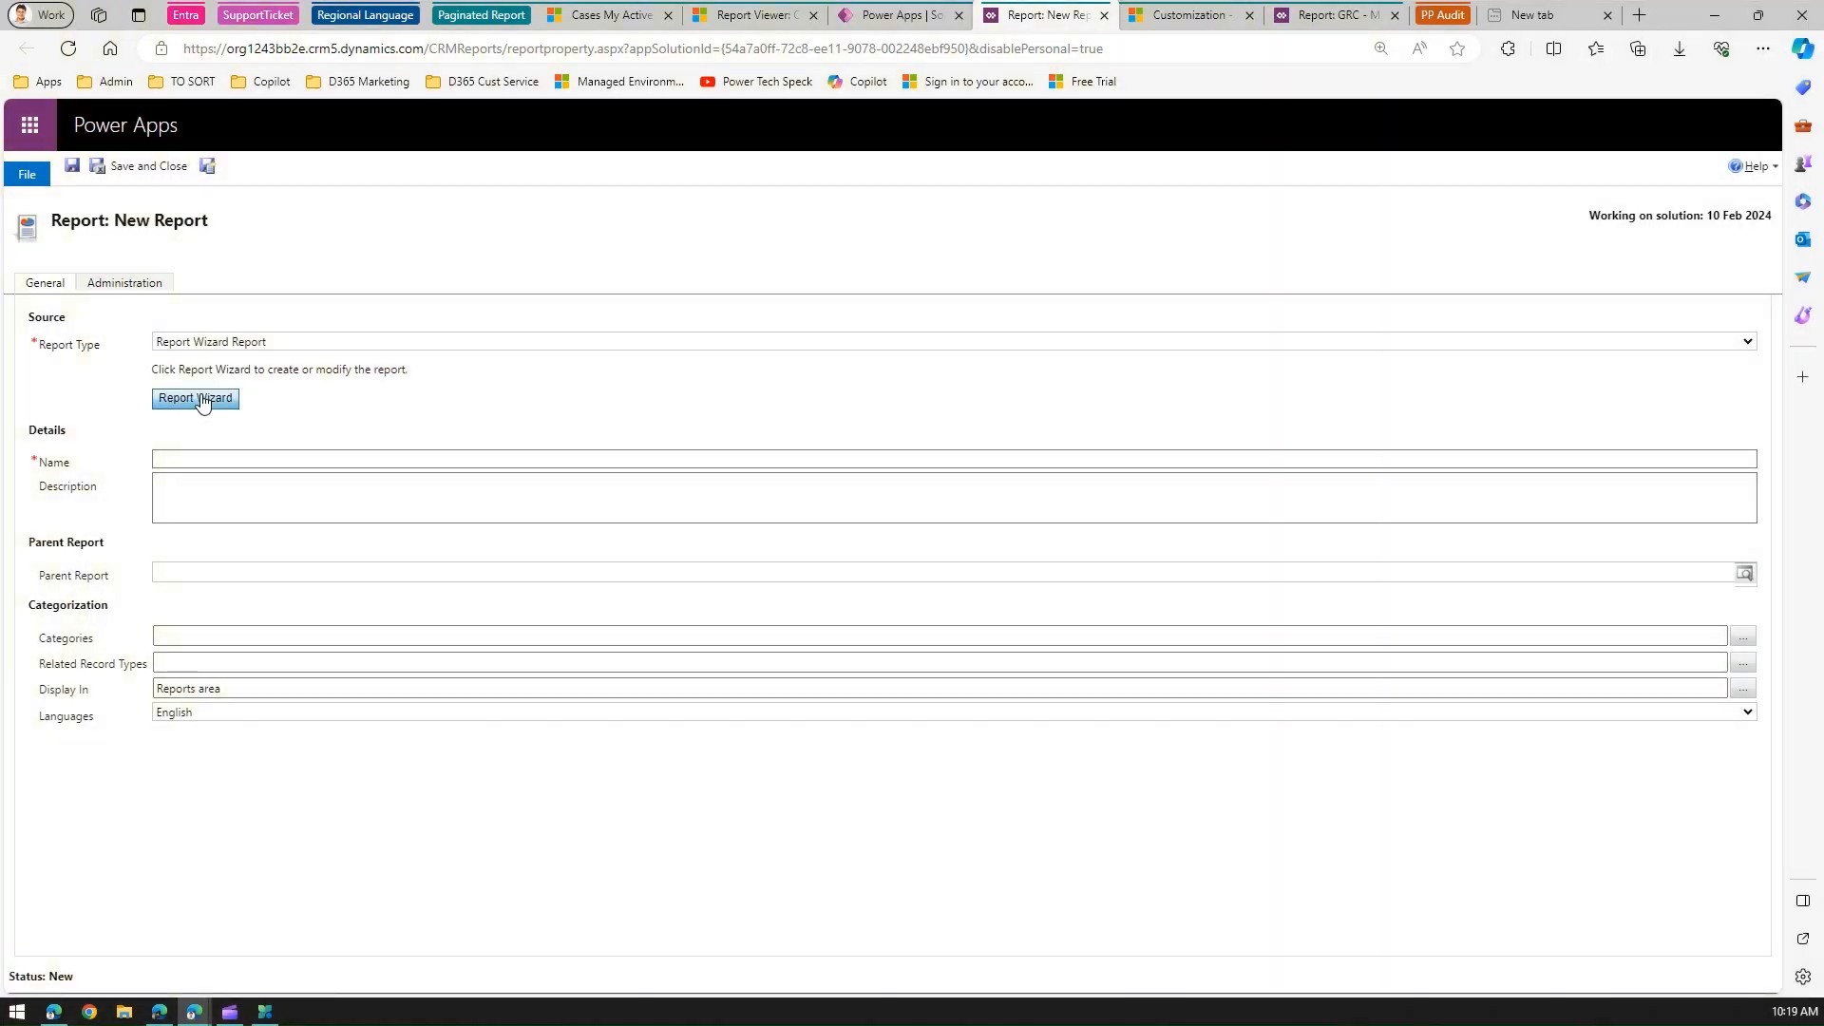
click(196, 398)
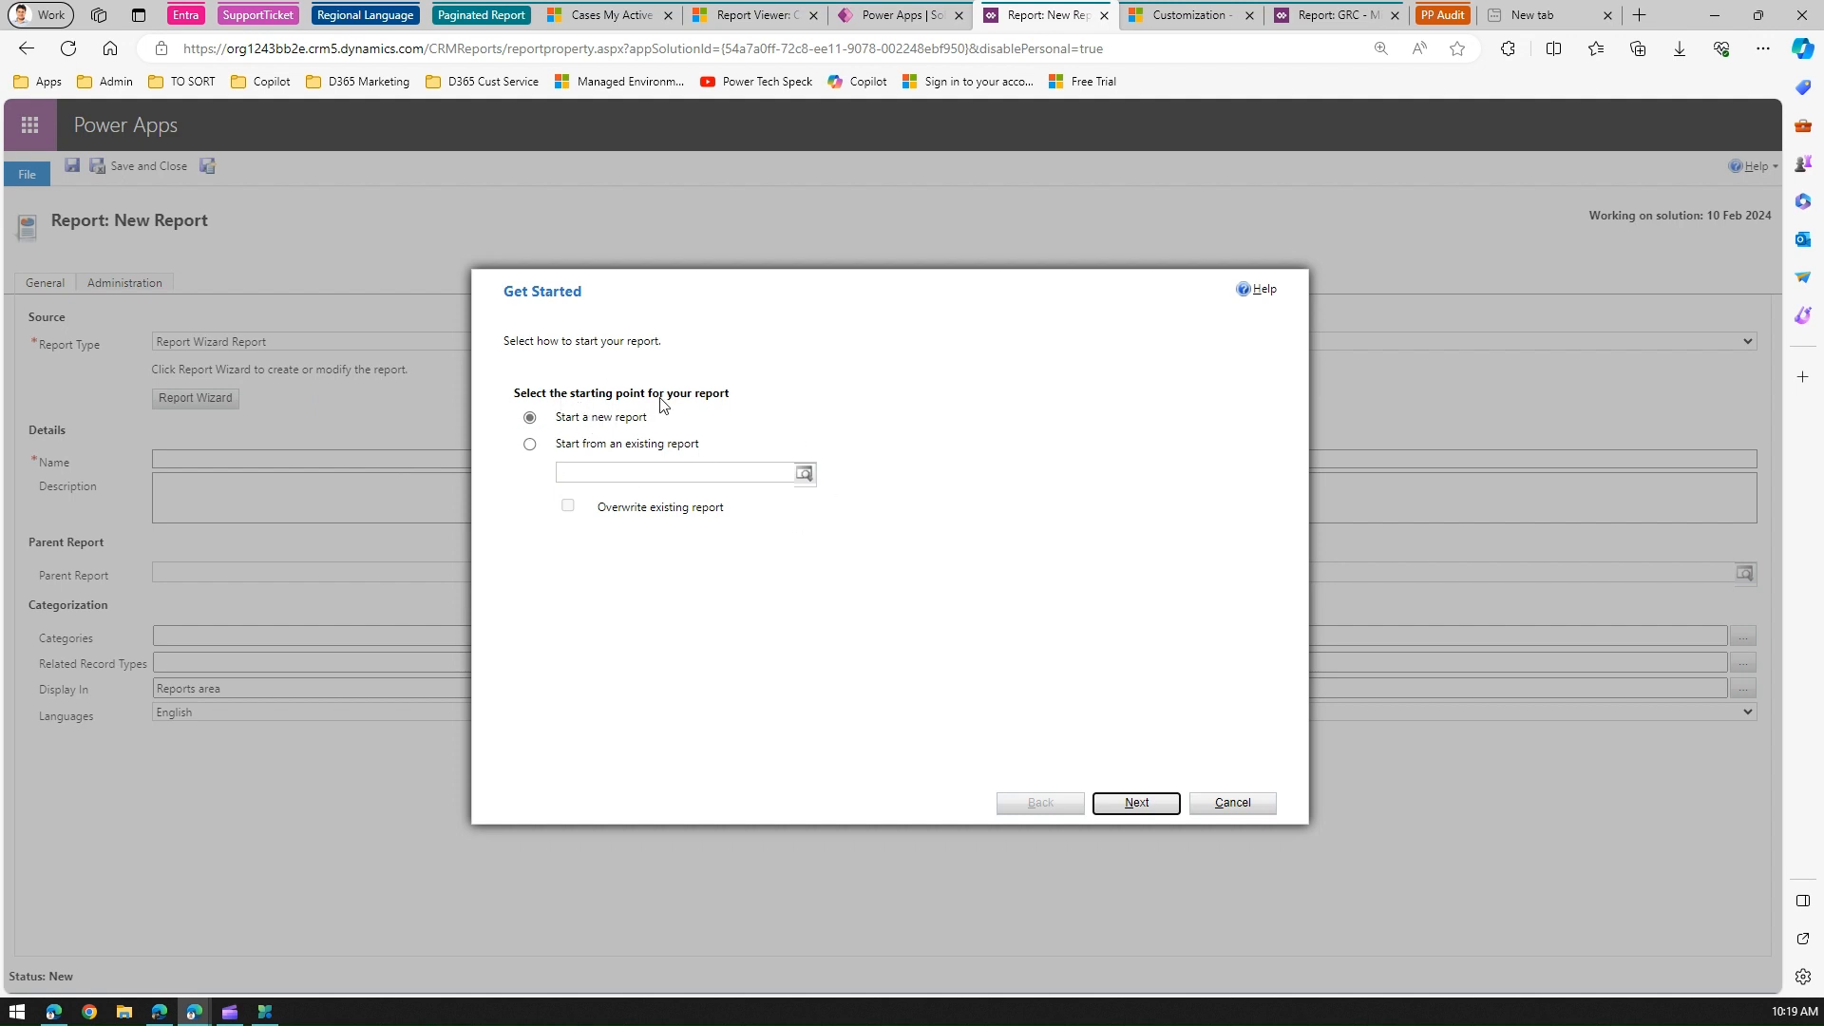
click(1147, 802)
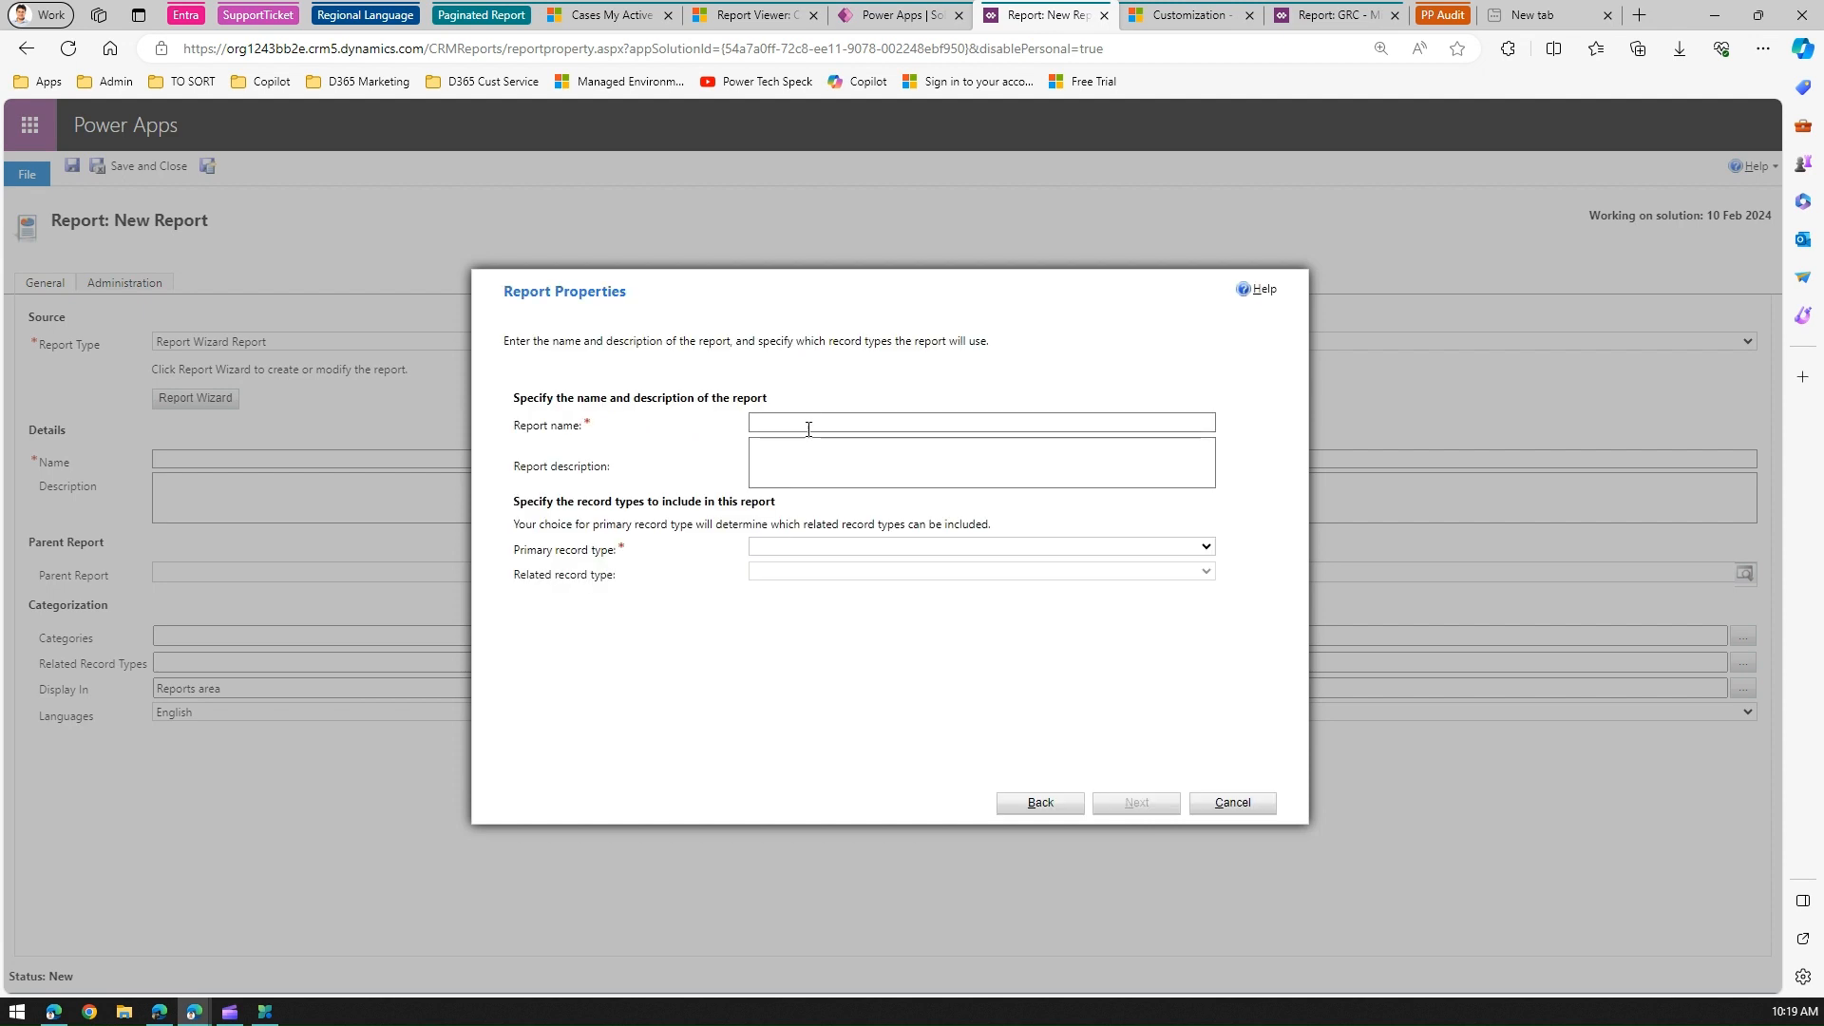
- Name the report with the author's first name followed by "All Cases" and enter the description "Some lorem description"
click(799, 421)
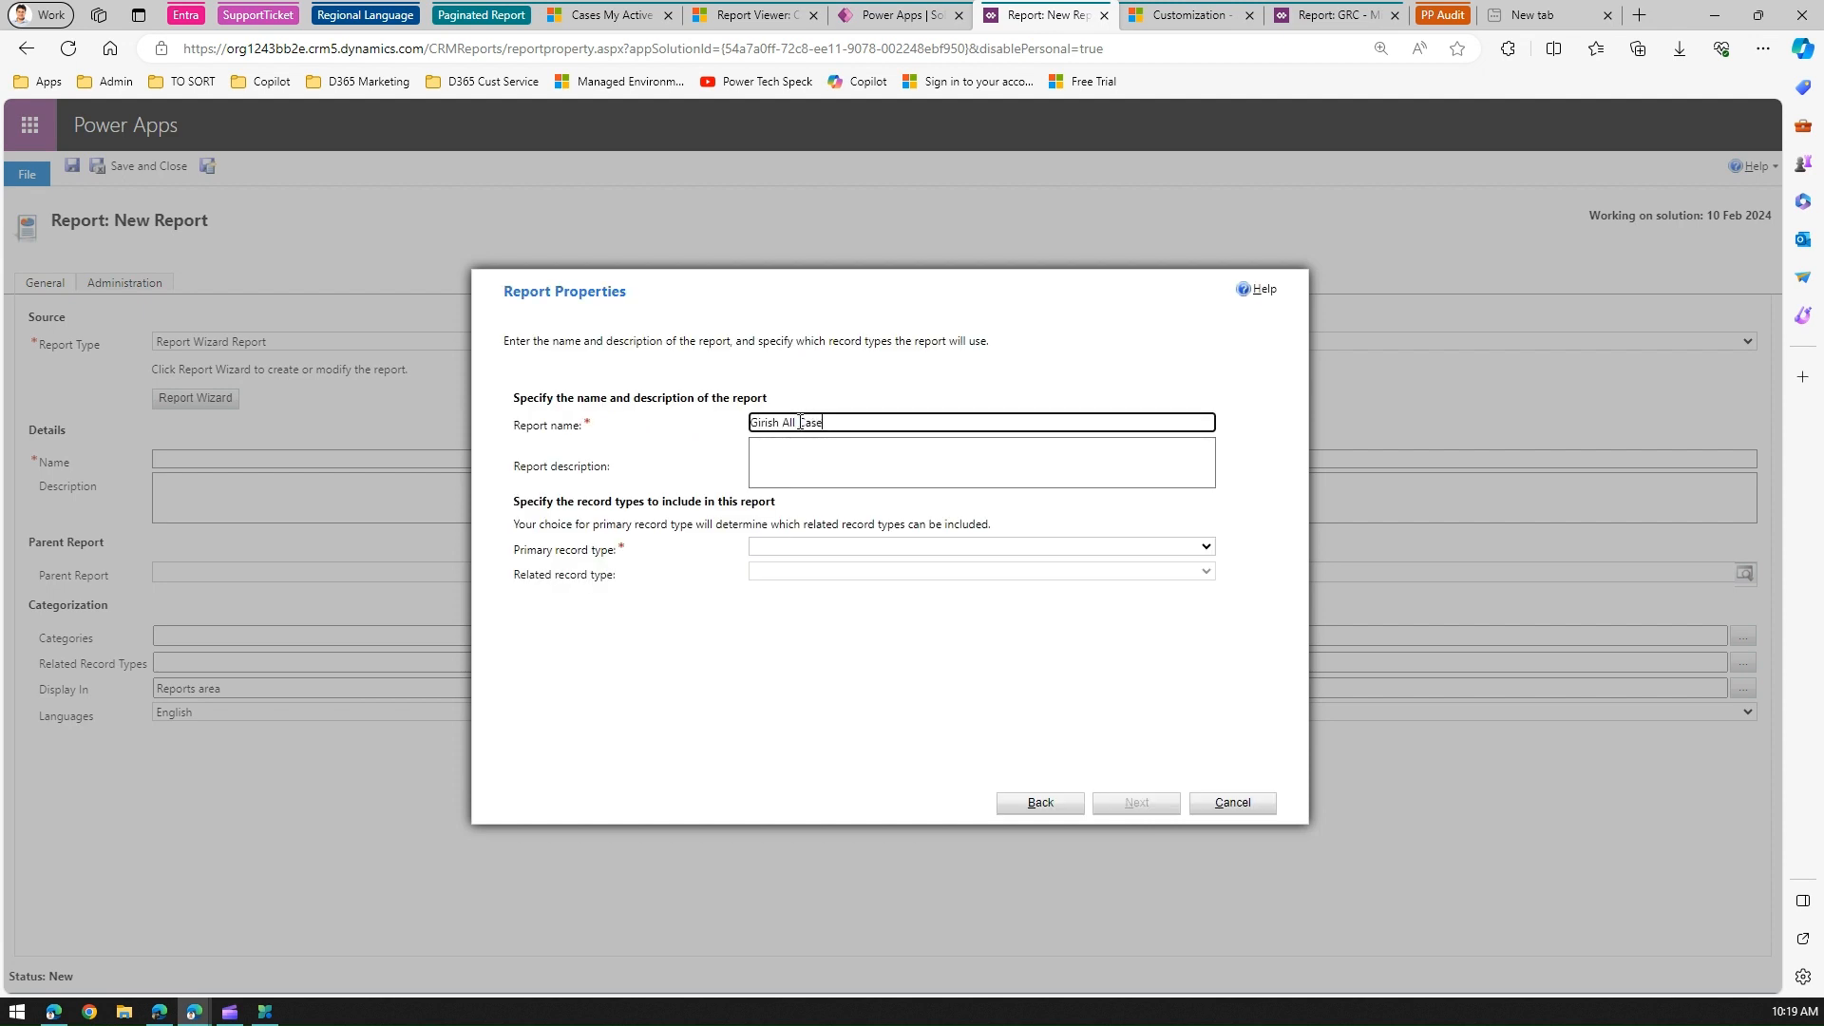
click(830, 444)
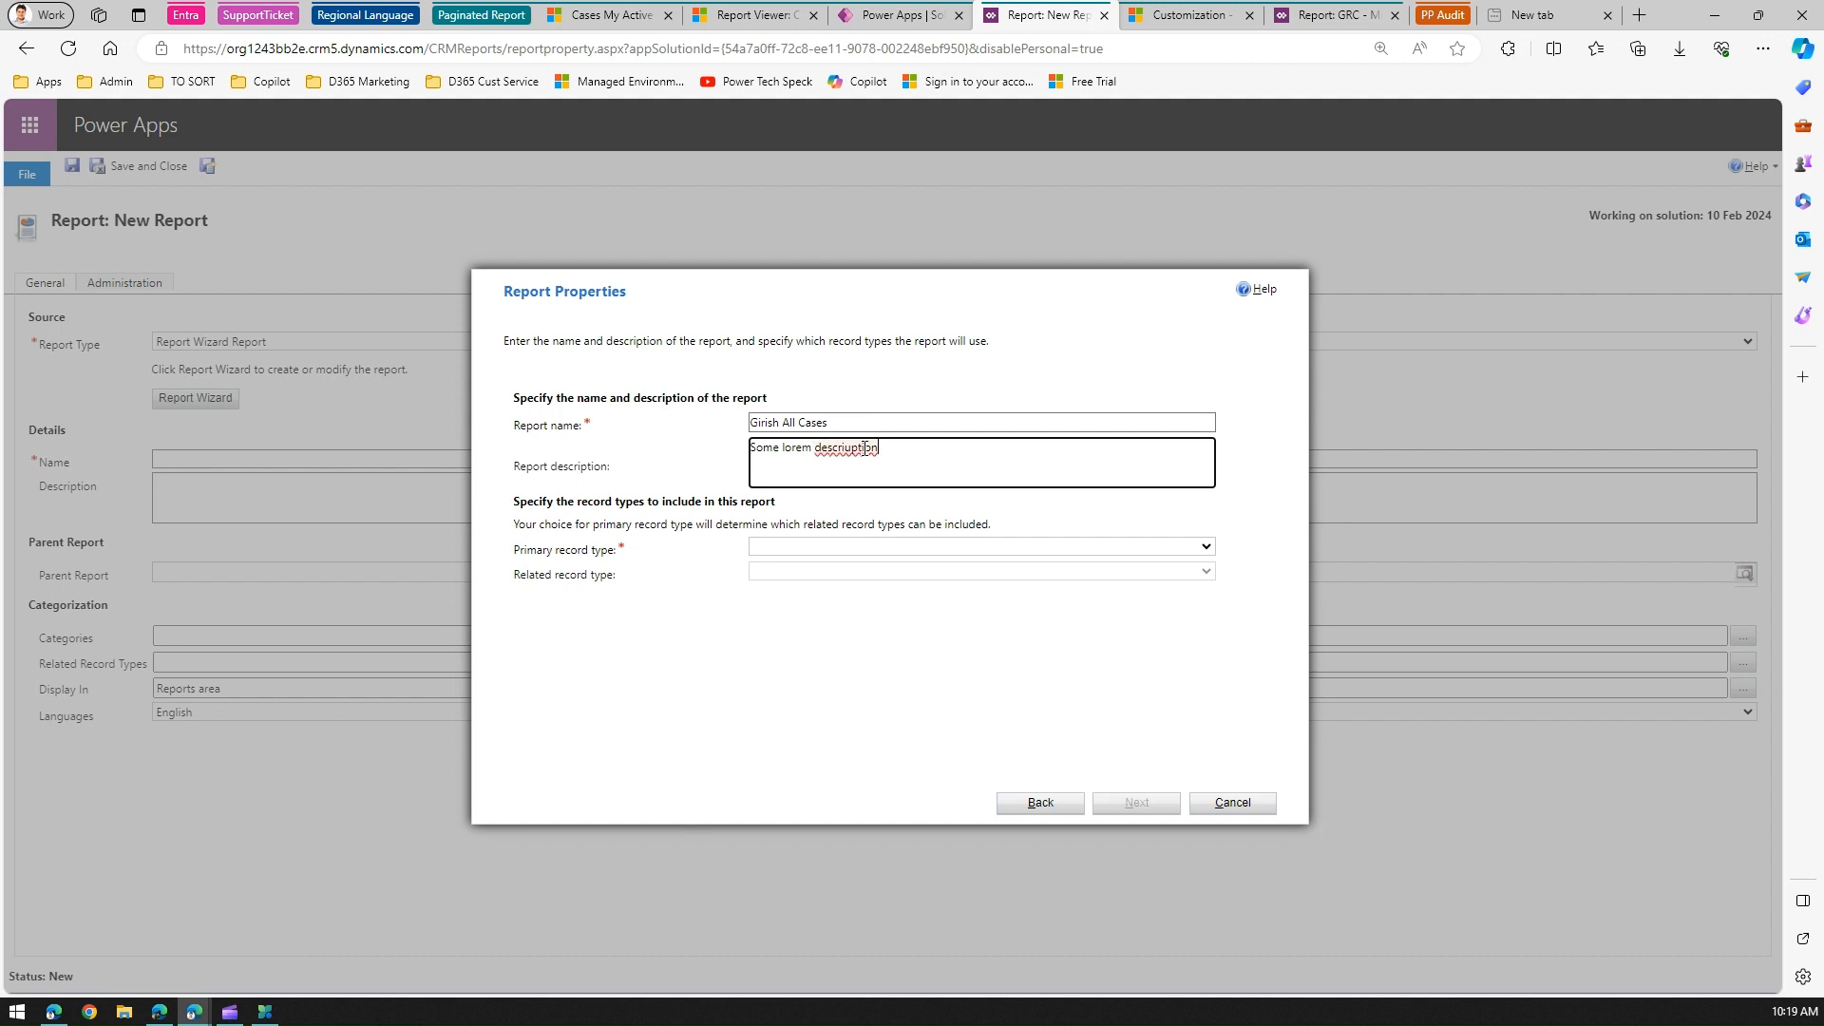
right_click(852, 454)
click(880, 462)
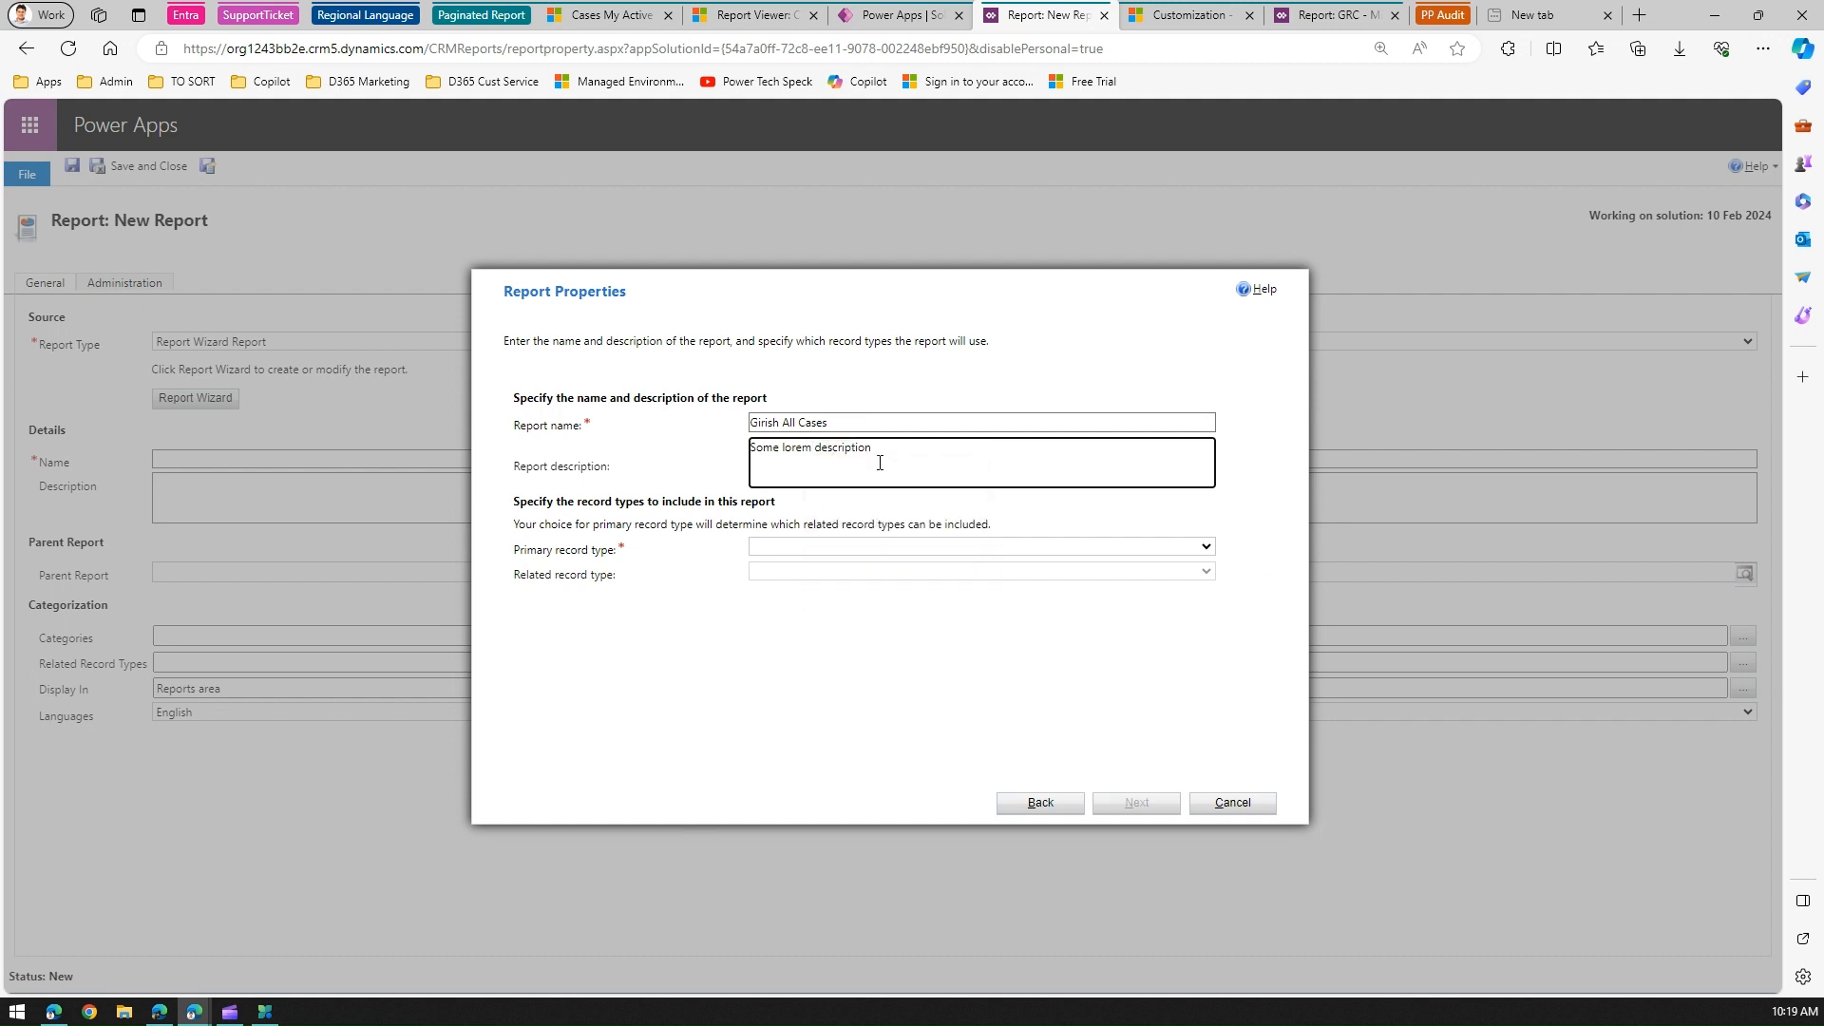
- Set the primary record type to Cases and look through the related record types, leaving that choice empty
click(864, 547)
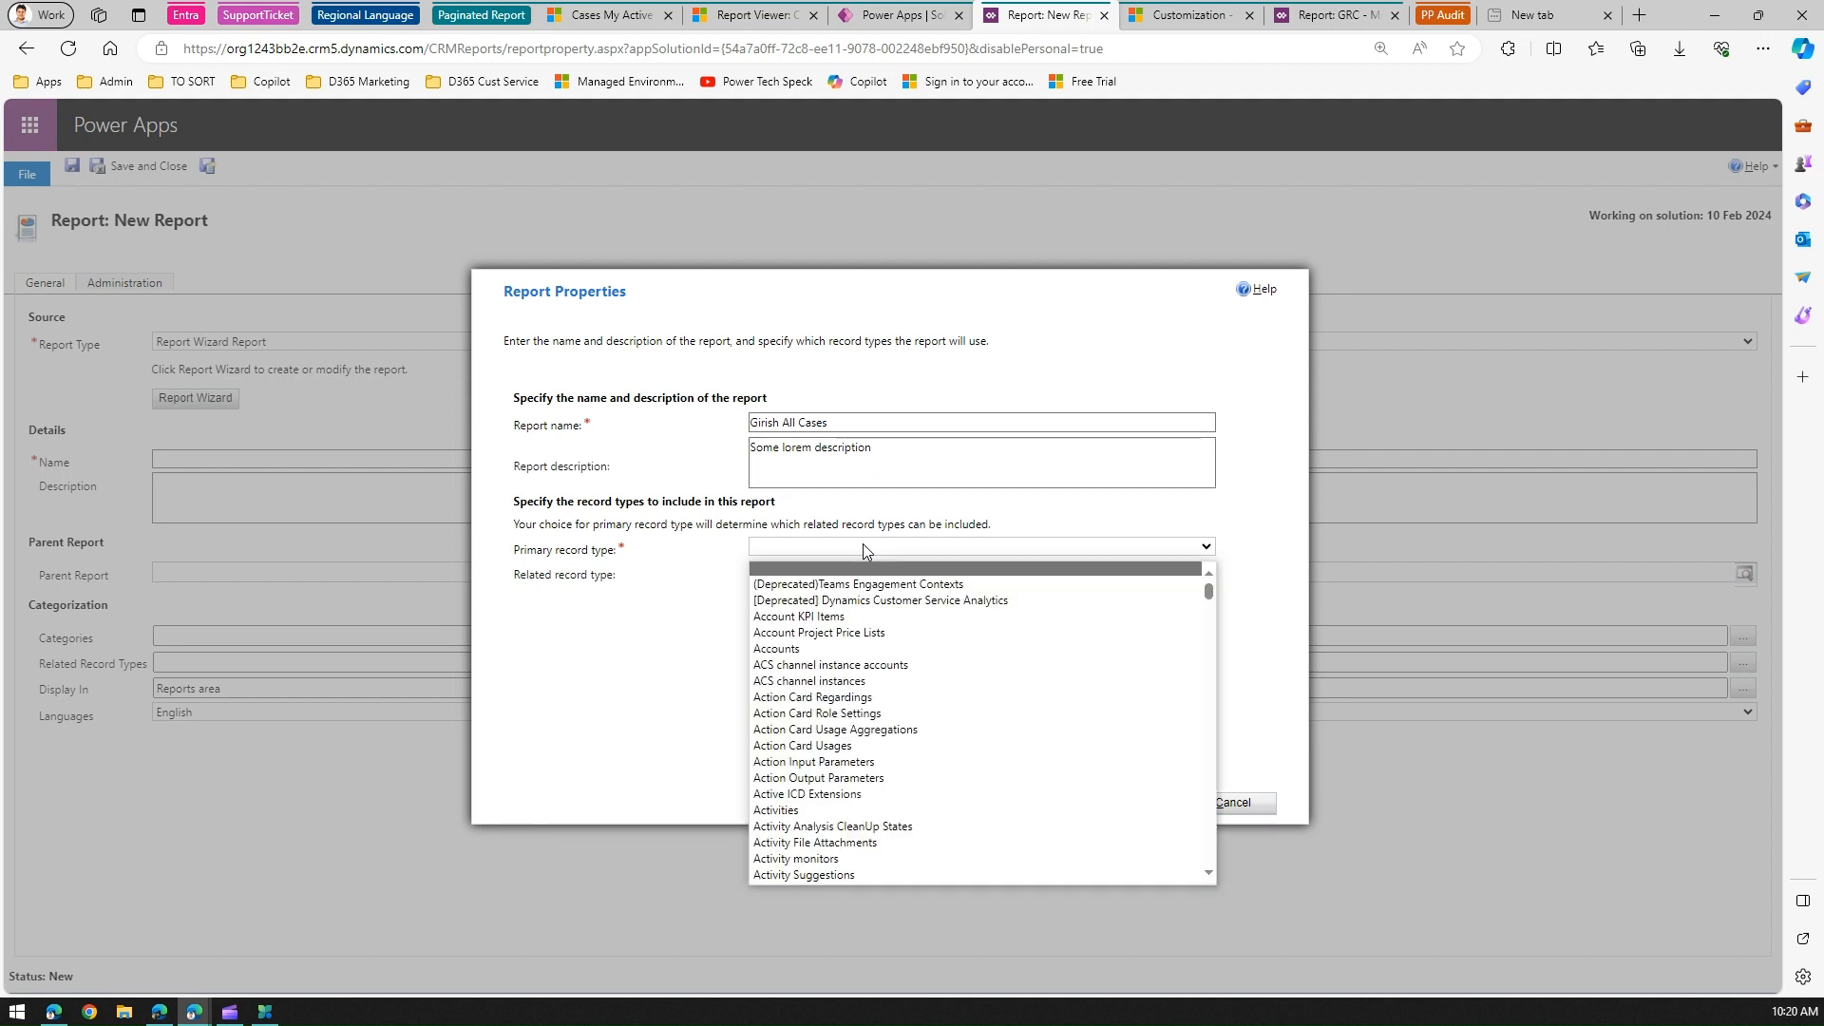
key(c)
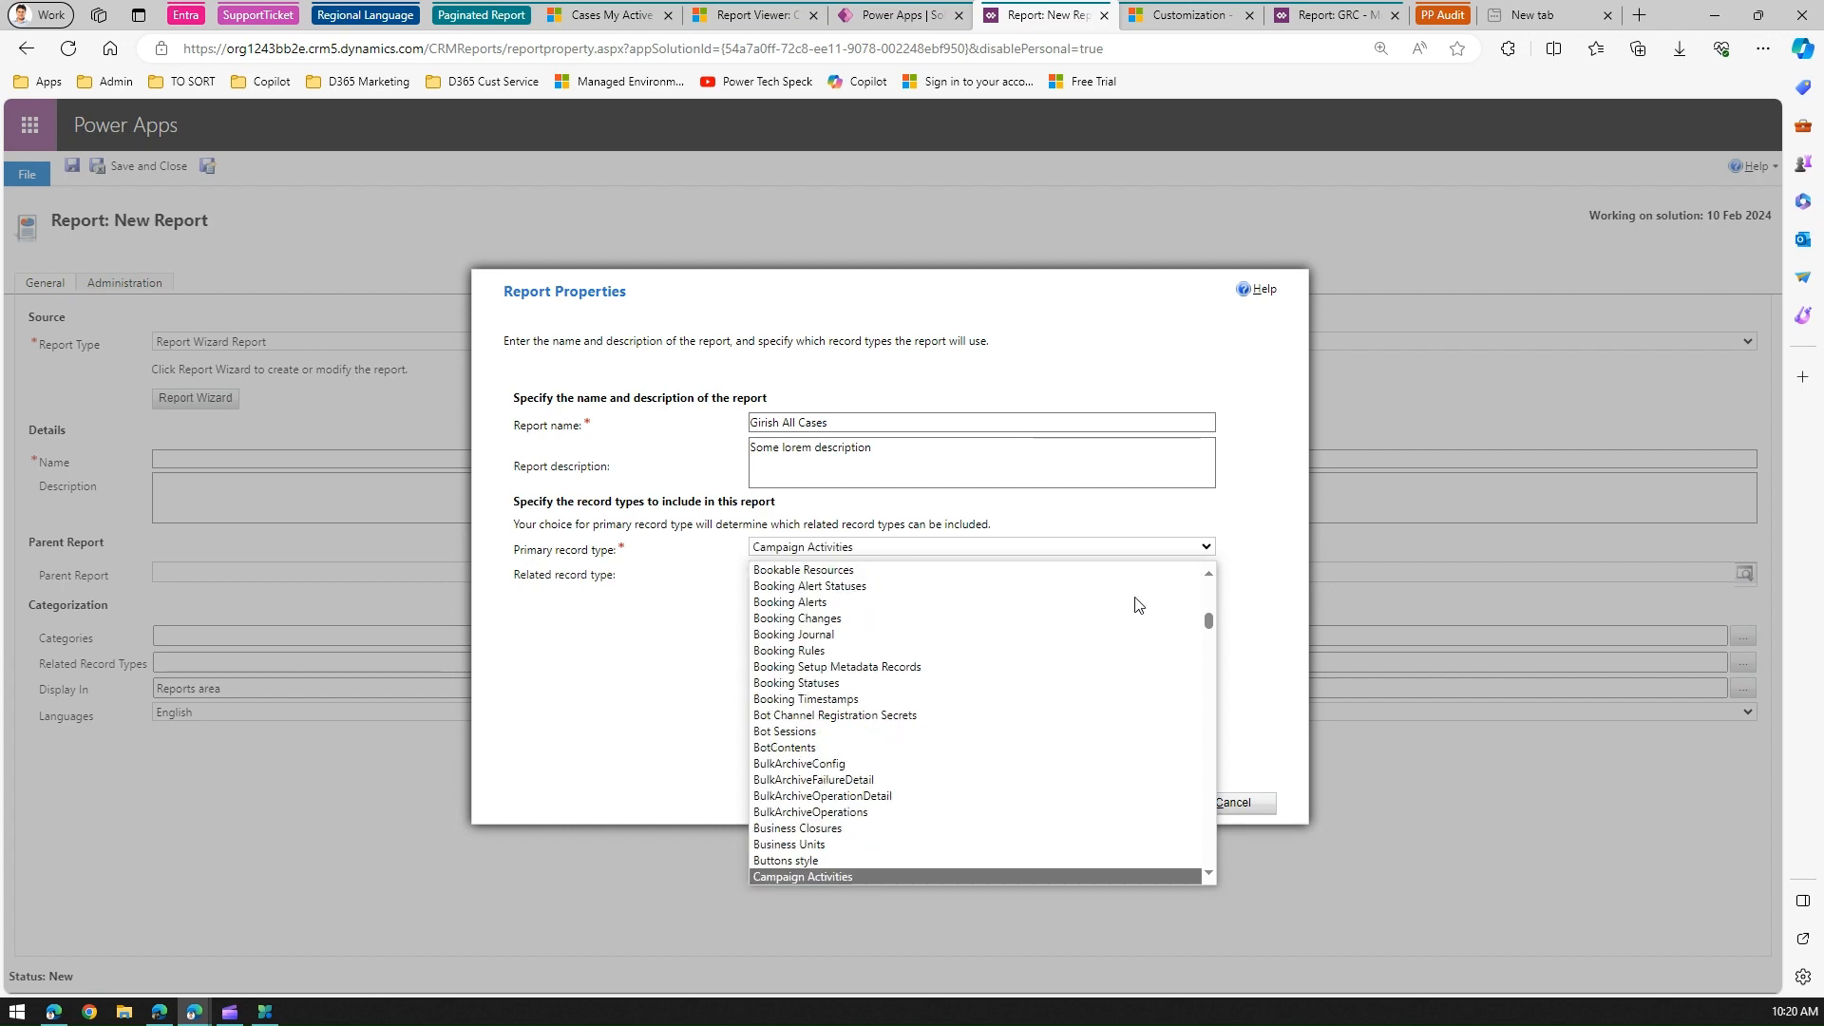
drag(1208, 626, 1208, 629)
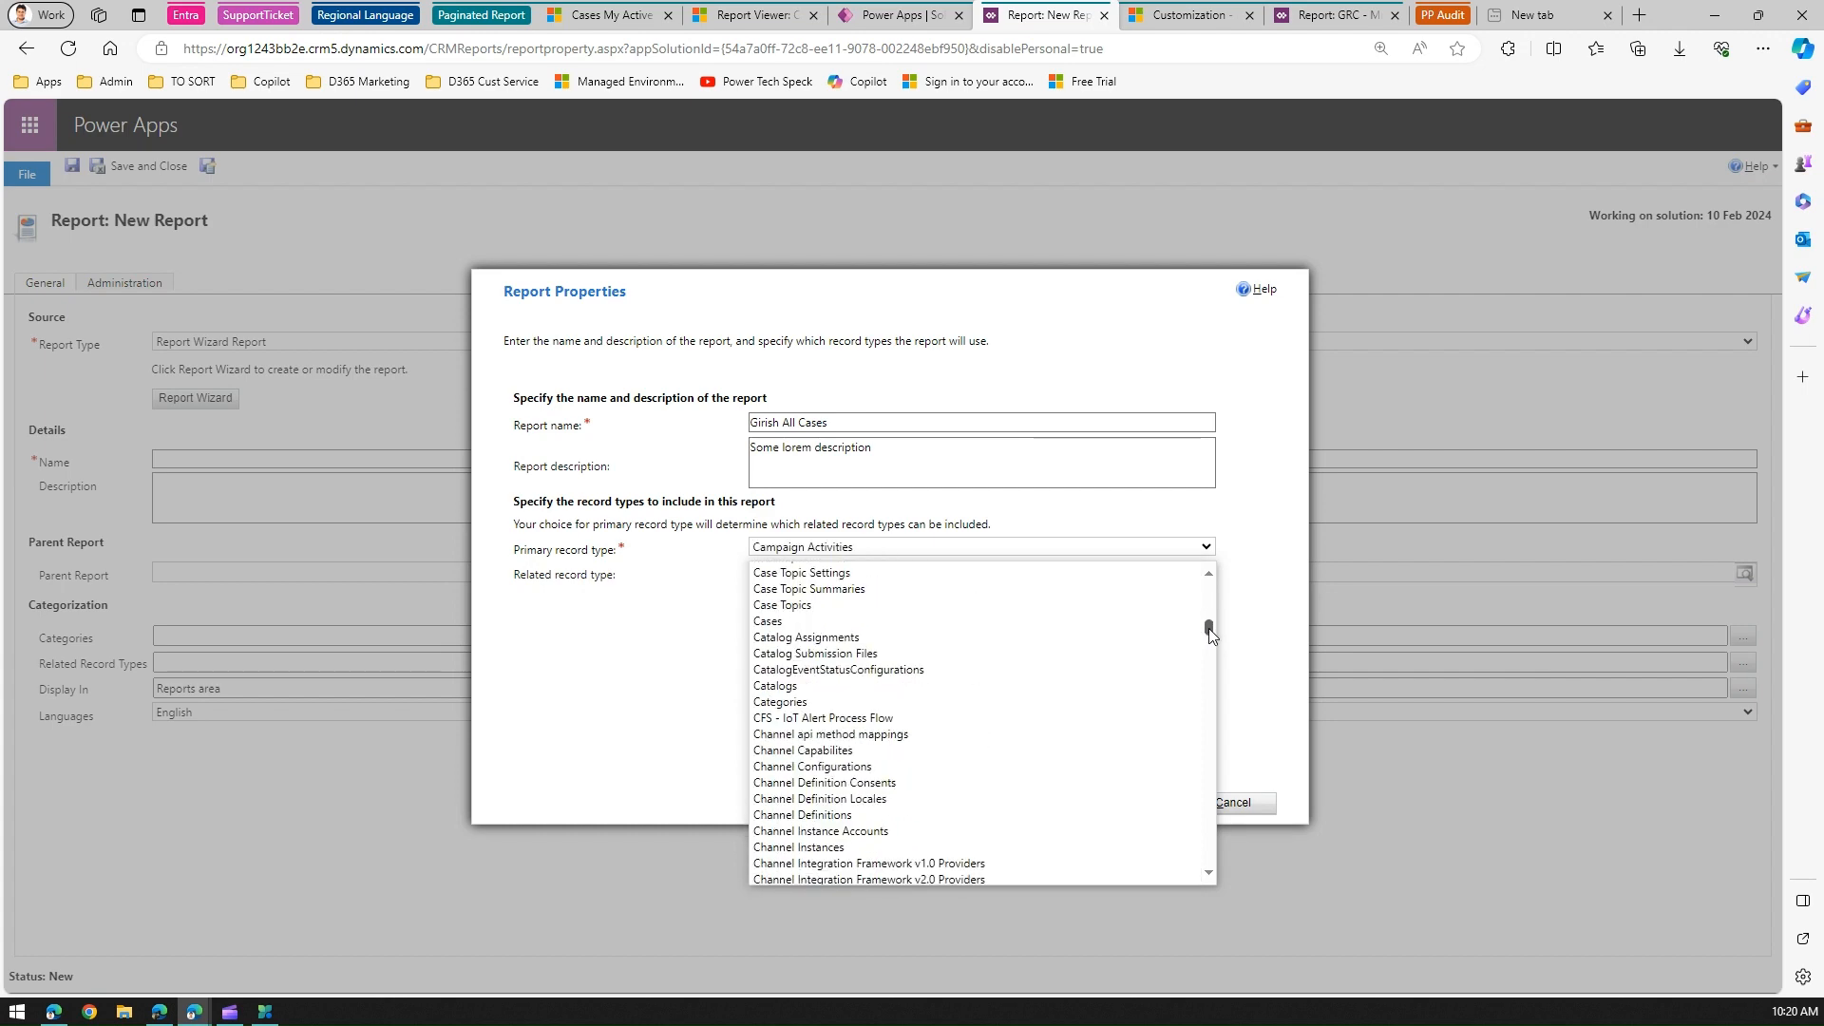
click(789, 623)
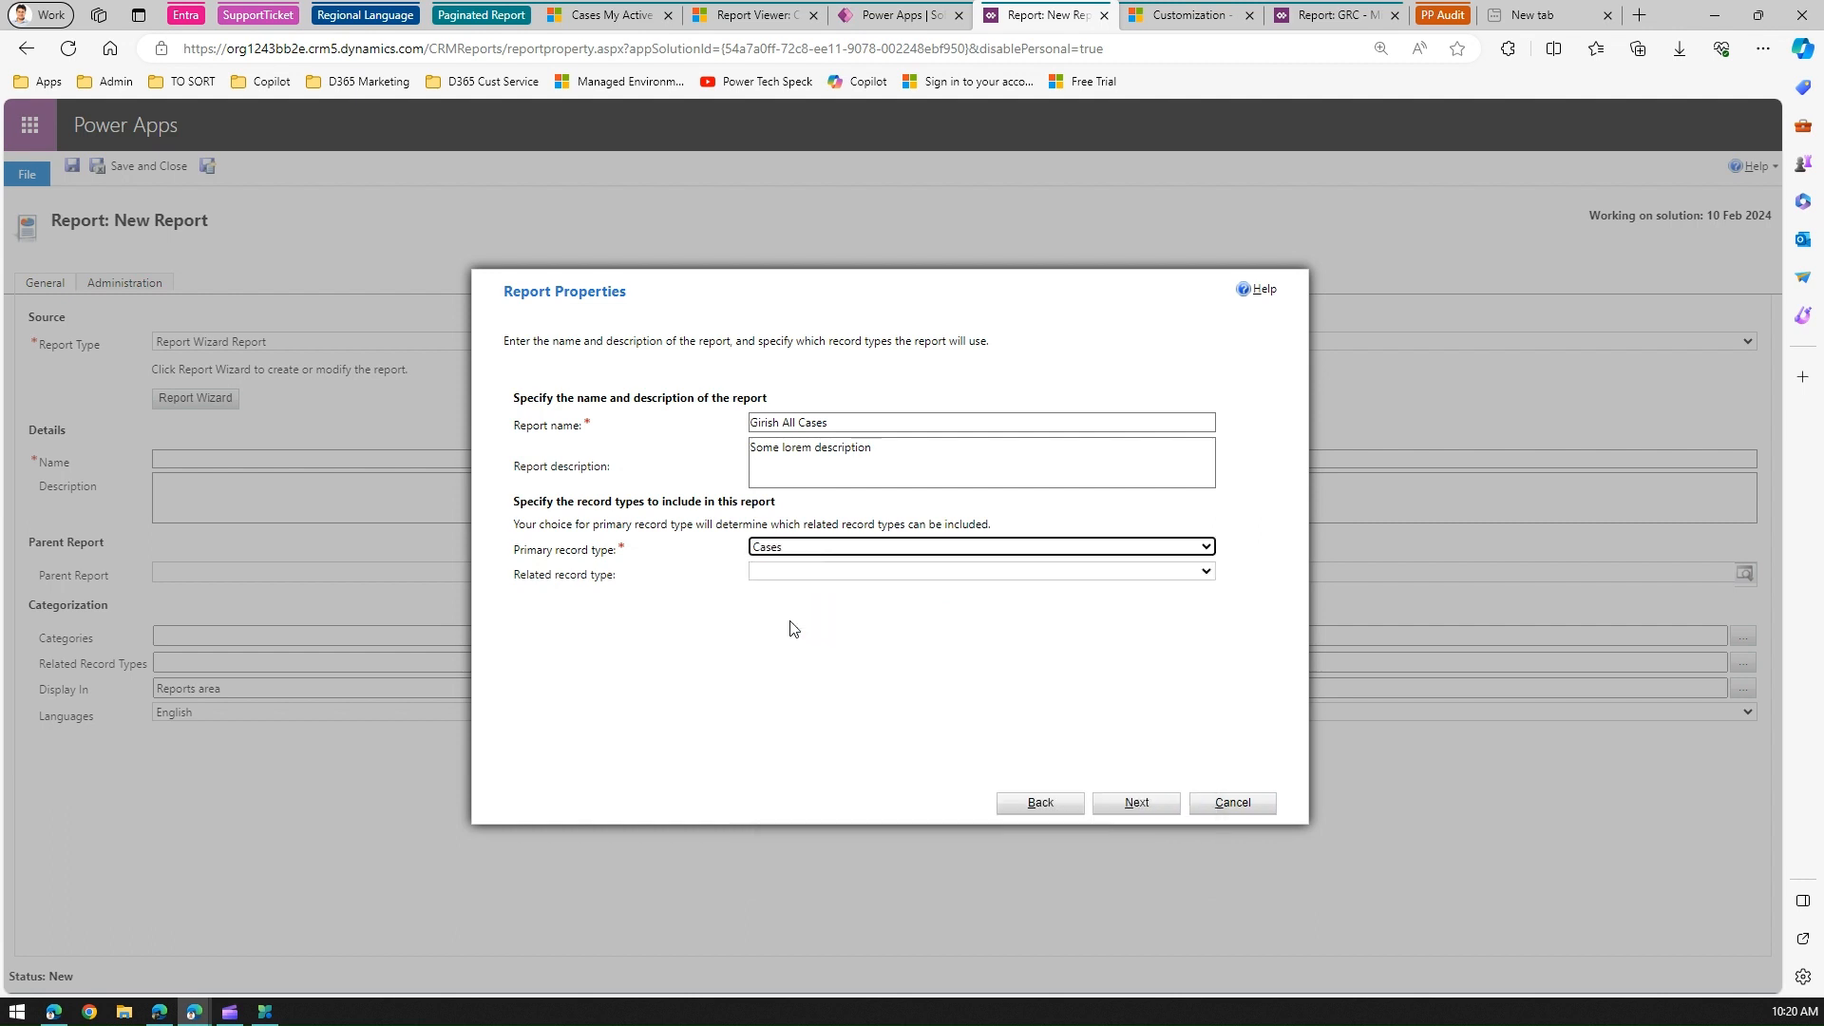
click(767, 573)
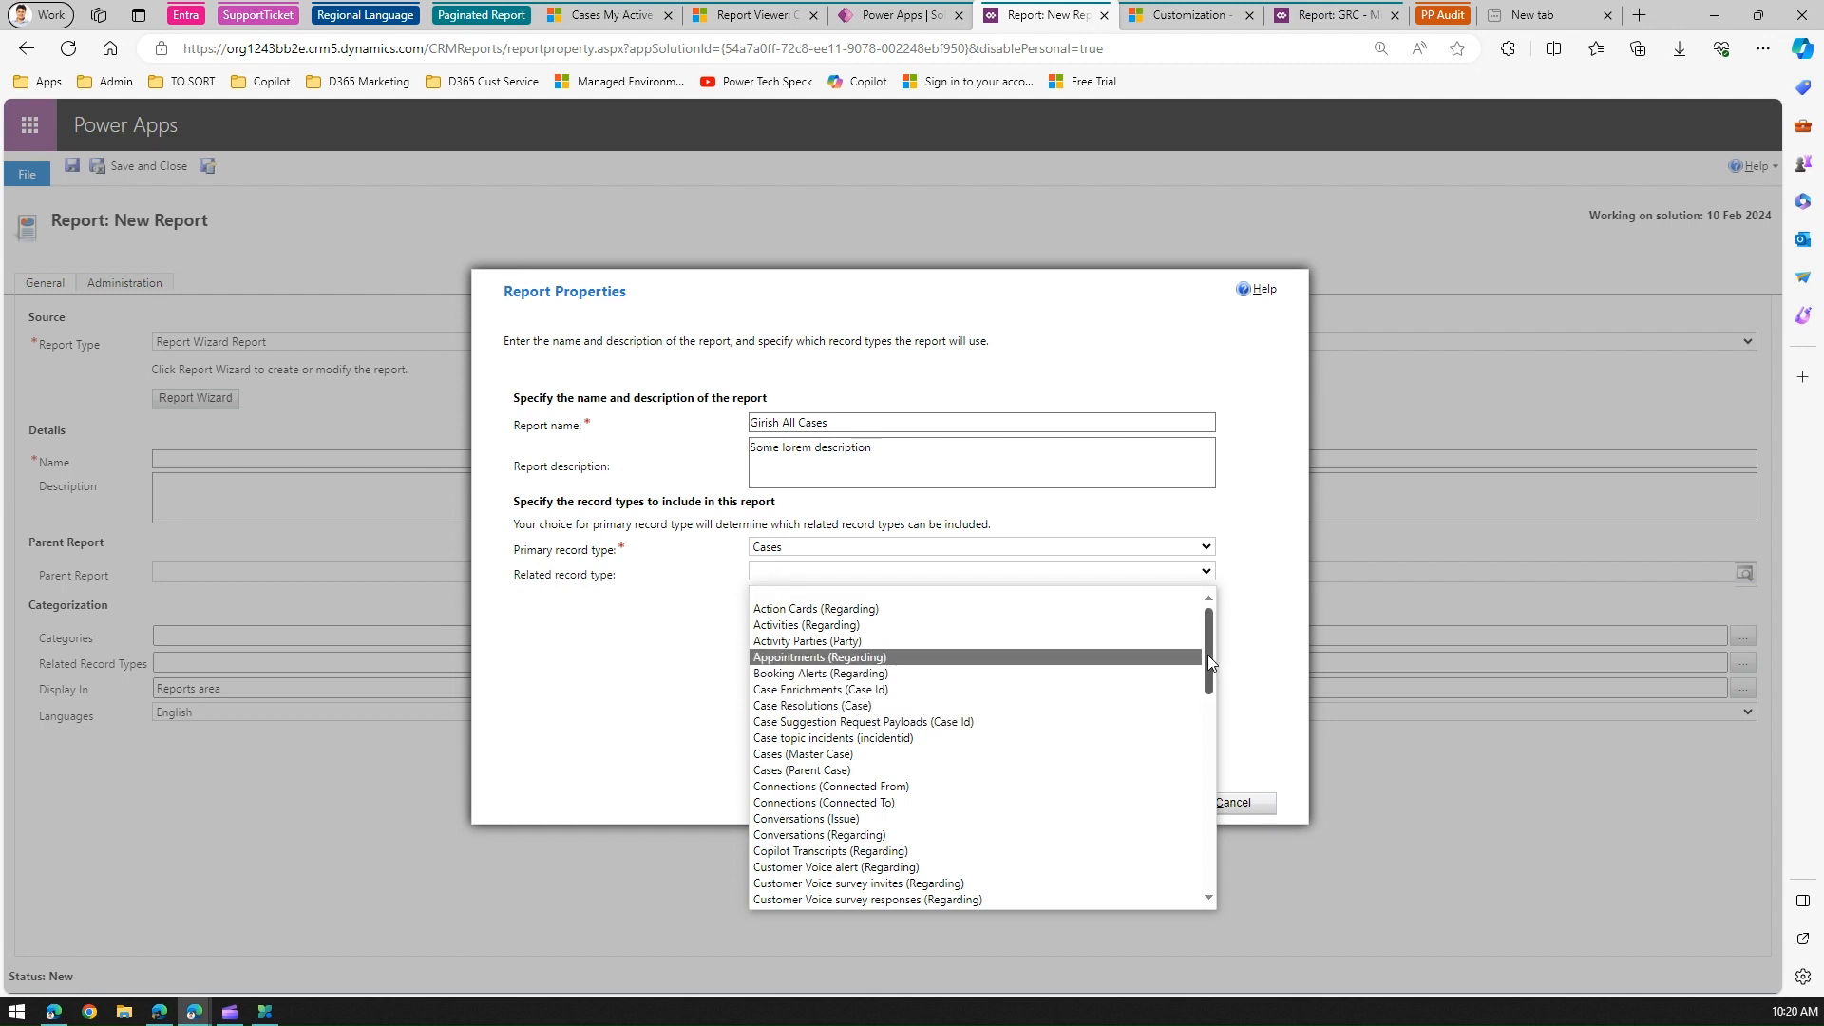
drag(1206, 653, 1178, 892)
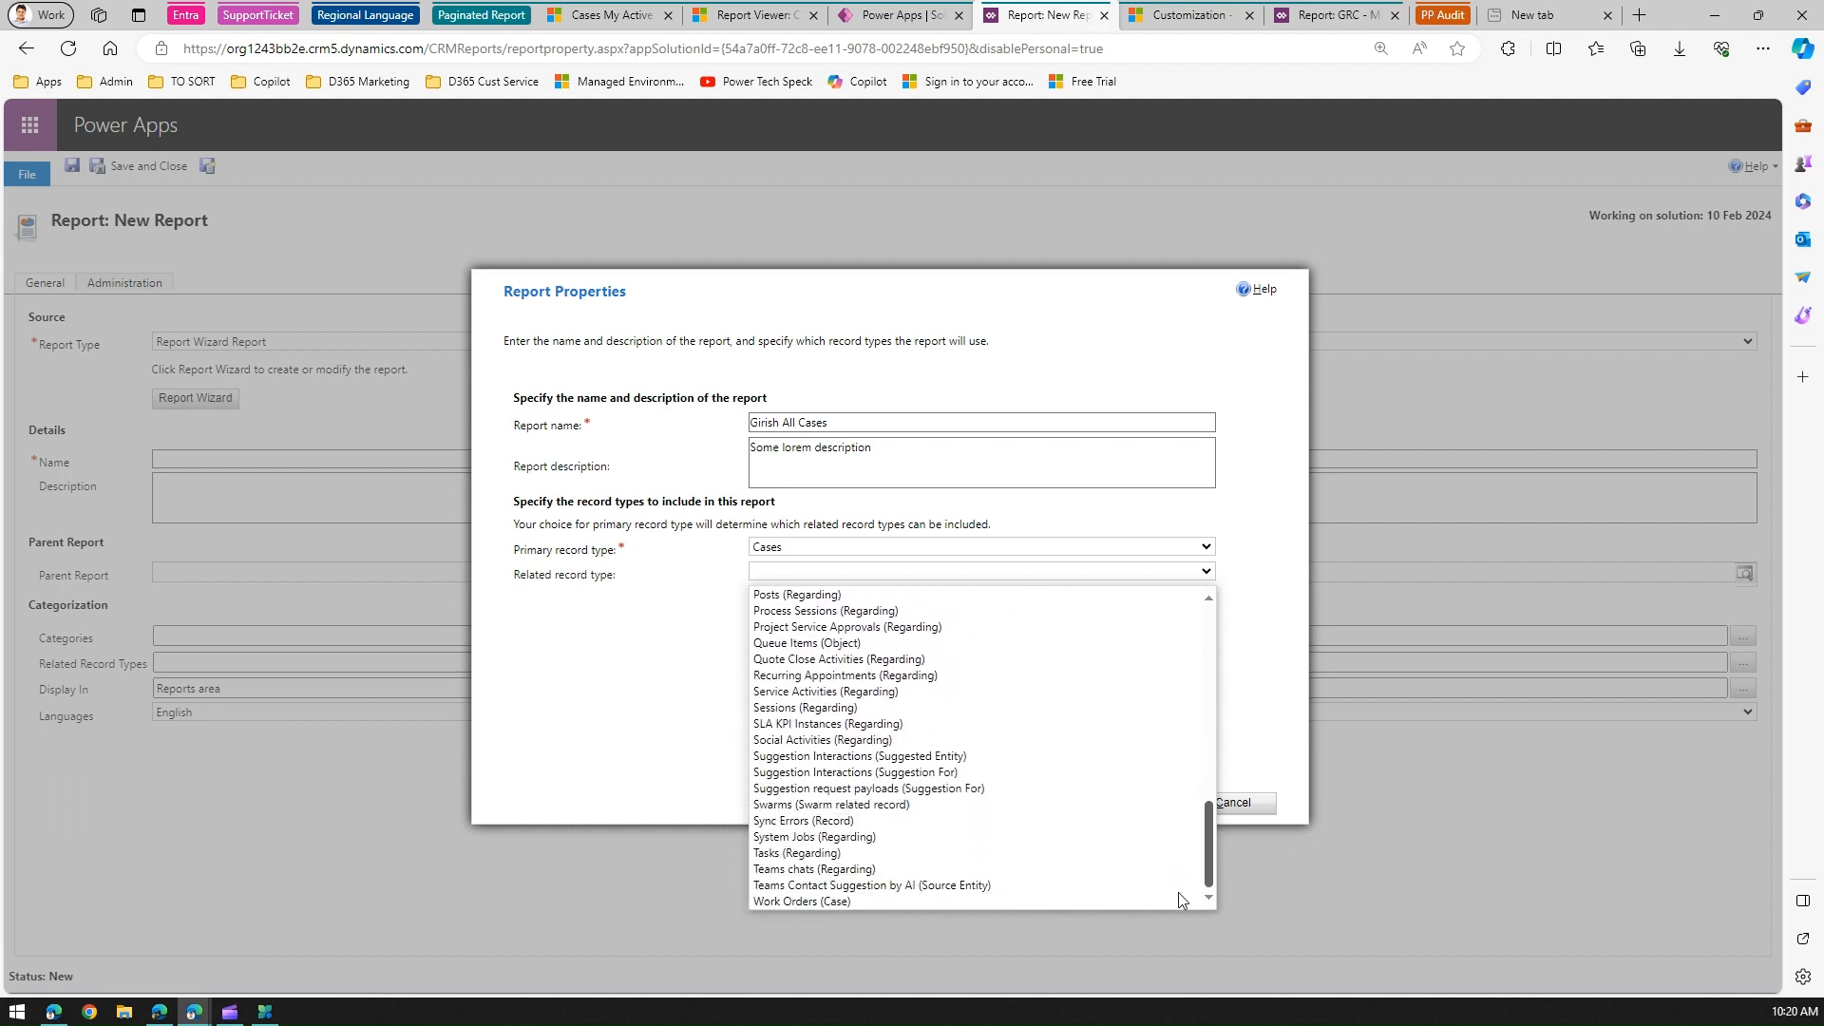
click(1252, 672)
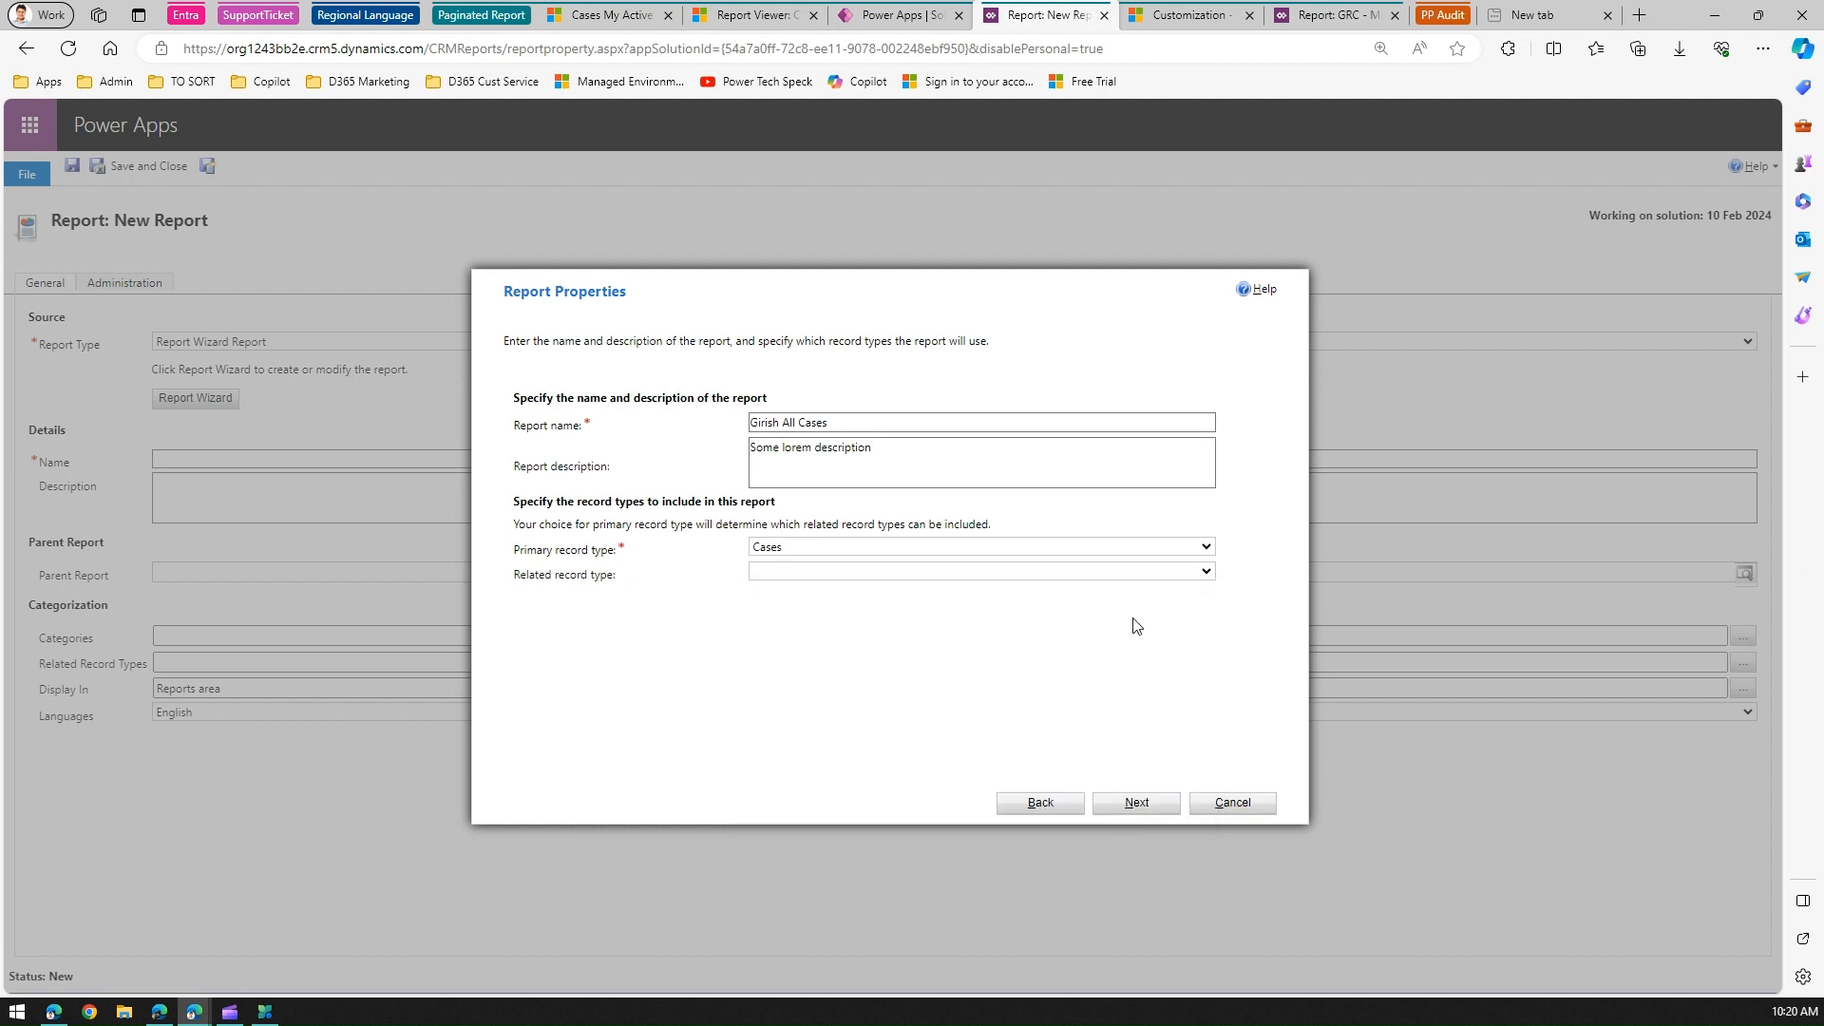
- Continue to the report's filtering criteria and use the All Cases saved view as the default filter
click(1141, 804)
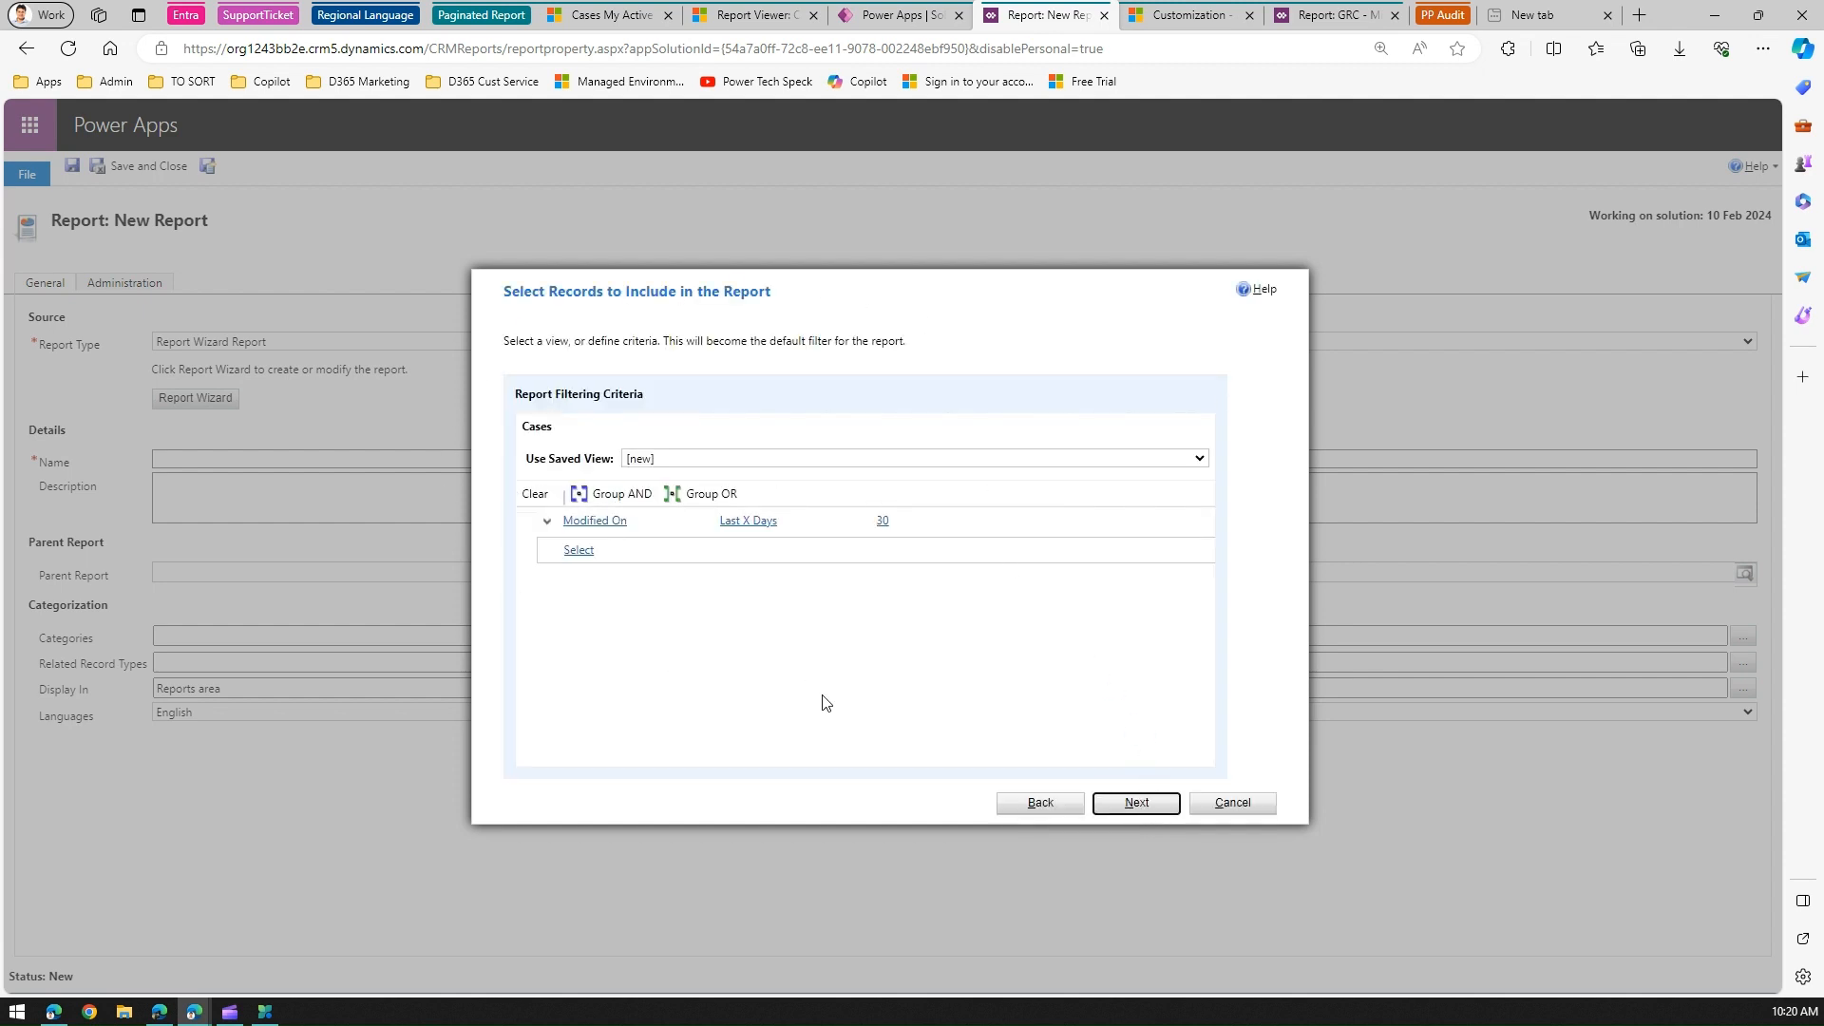
click(725, 462)
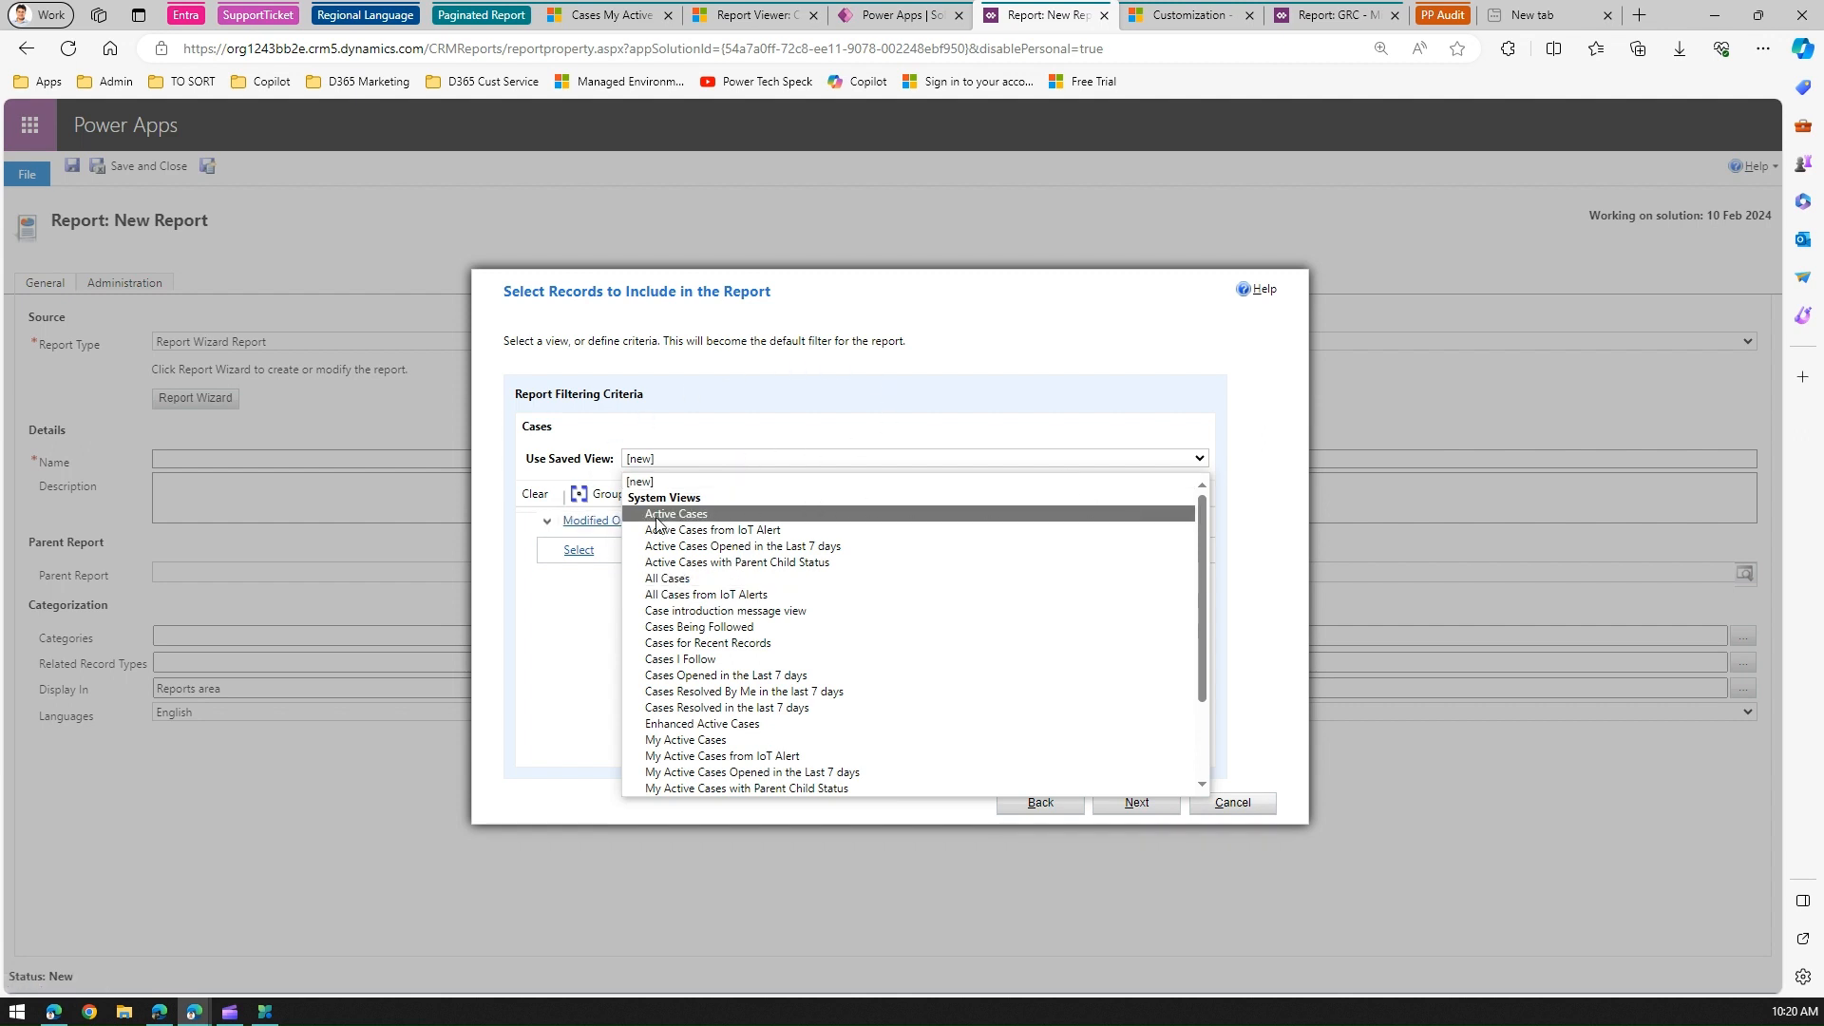
click(689, 578)
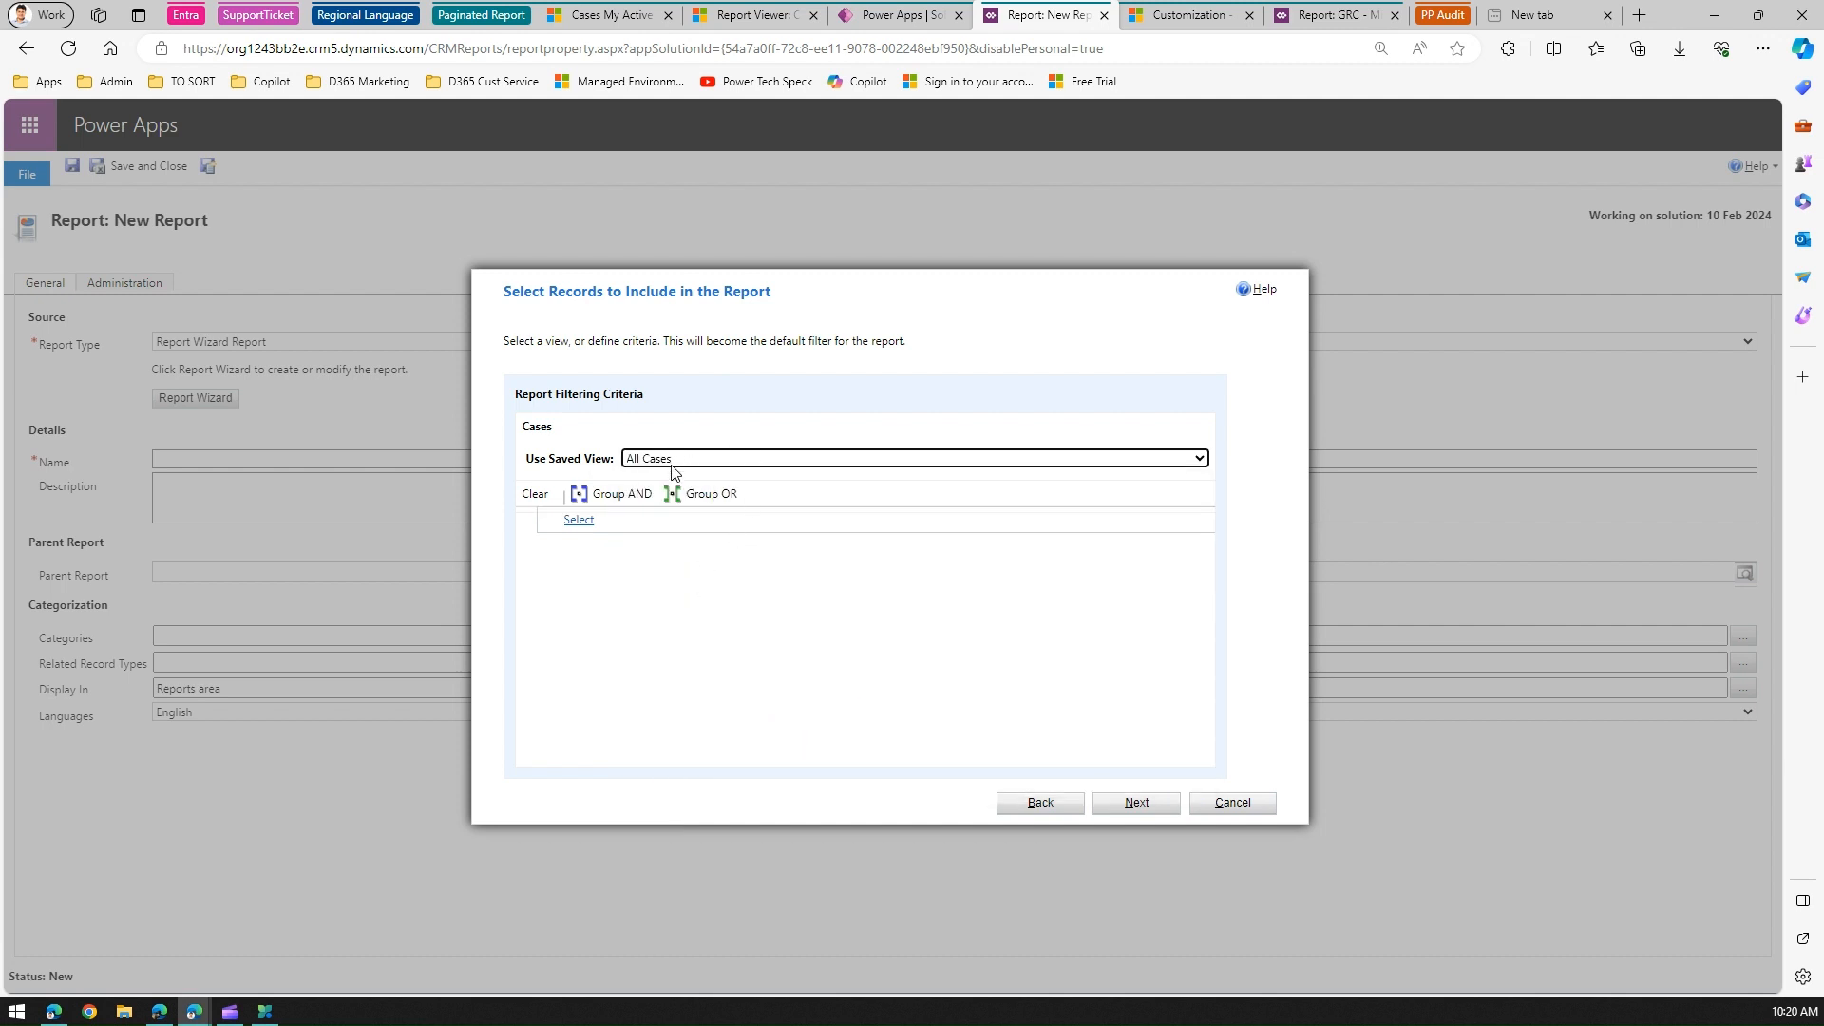
- Look through the case fields available for an additional filter condition without choosing one
click(579, 520)
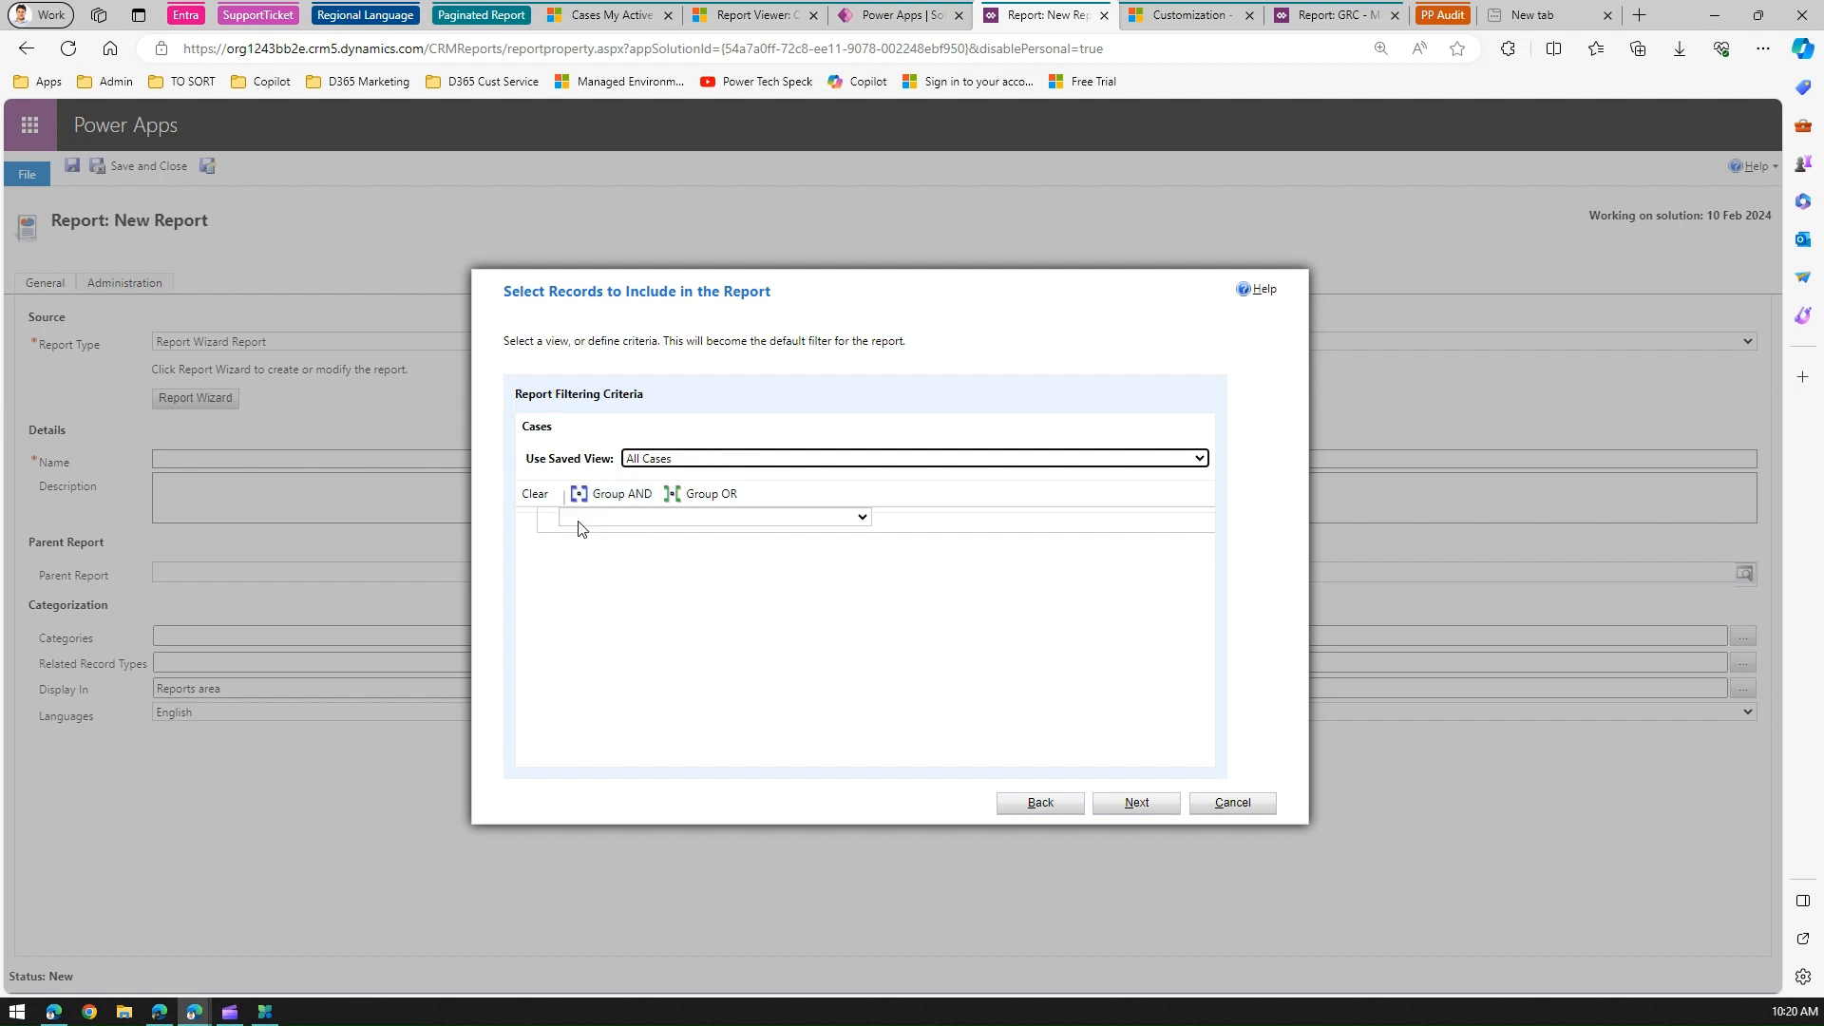
click(662, 523)
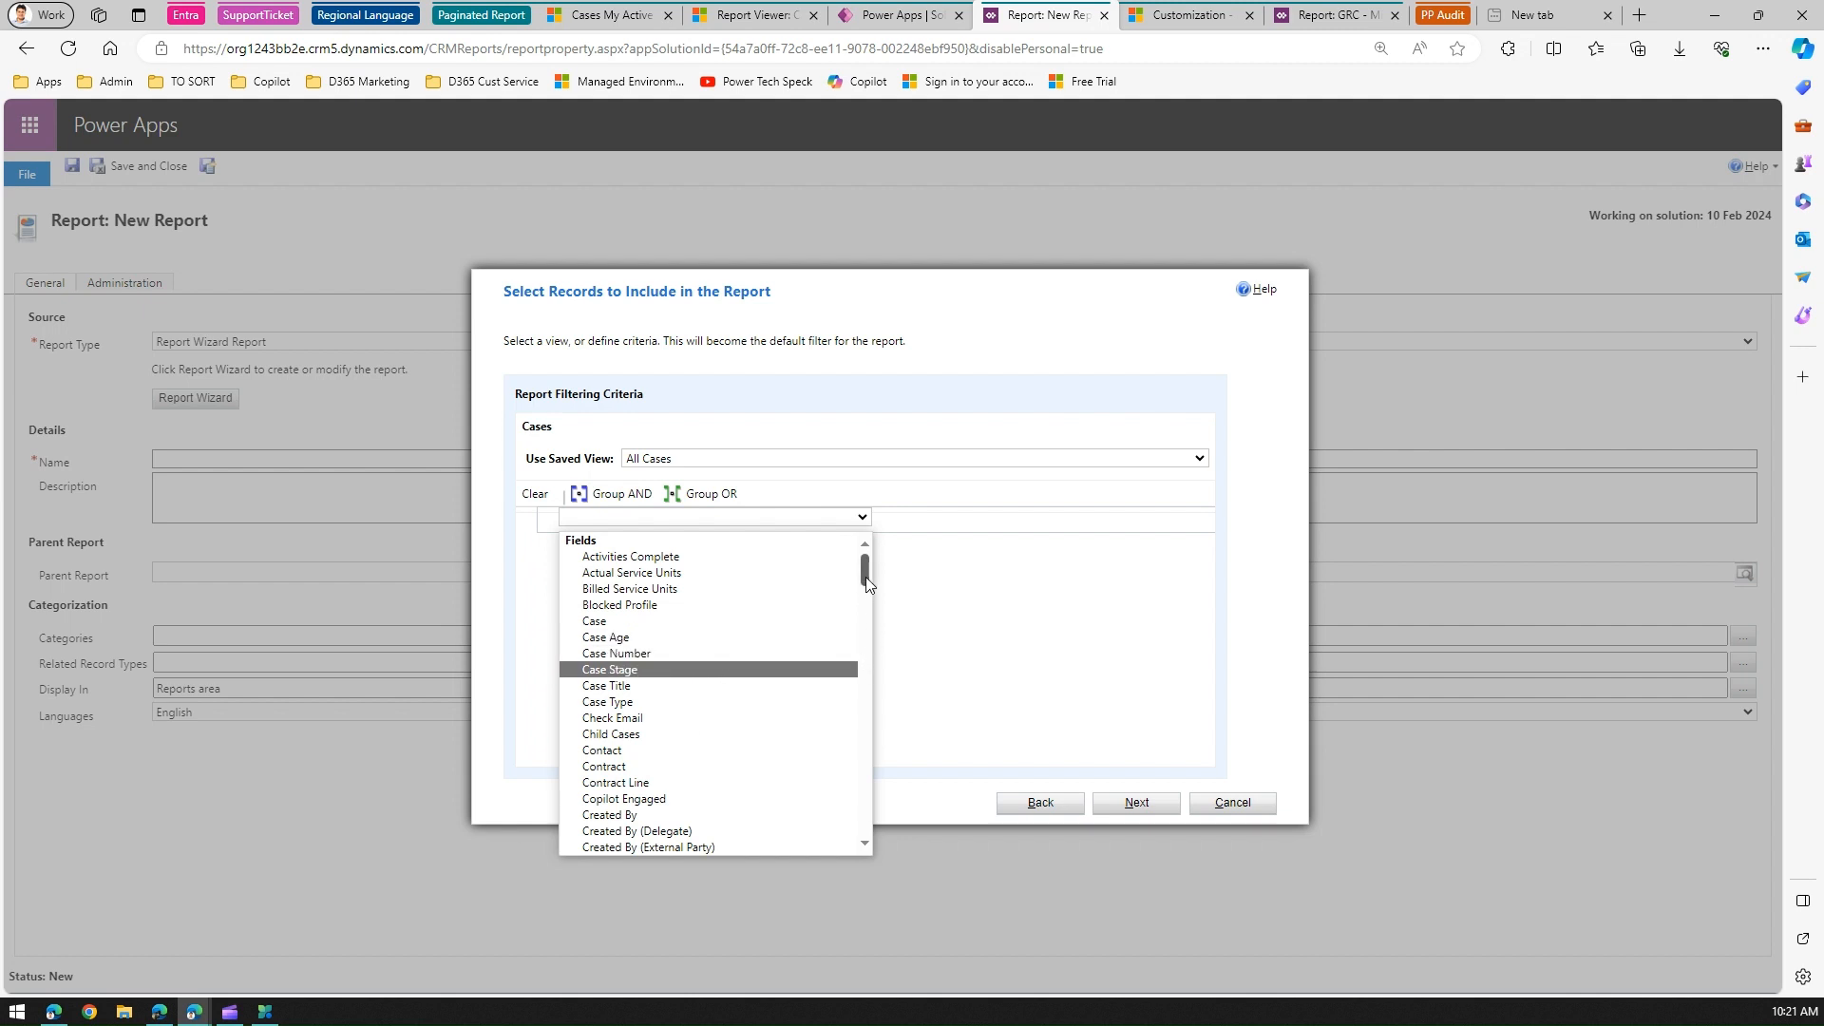
drag(865, 577, 863, 602)
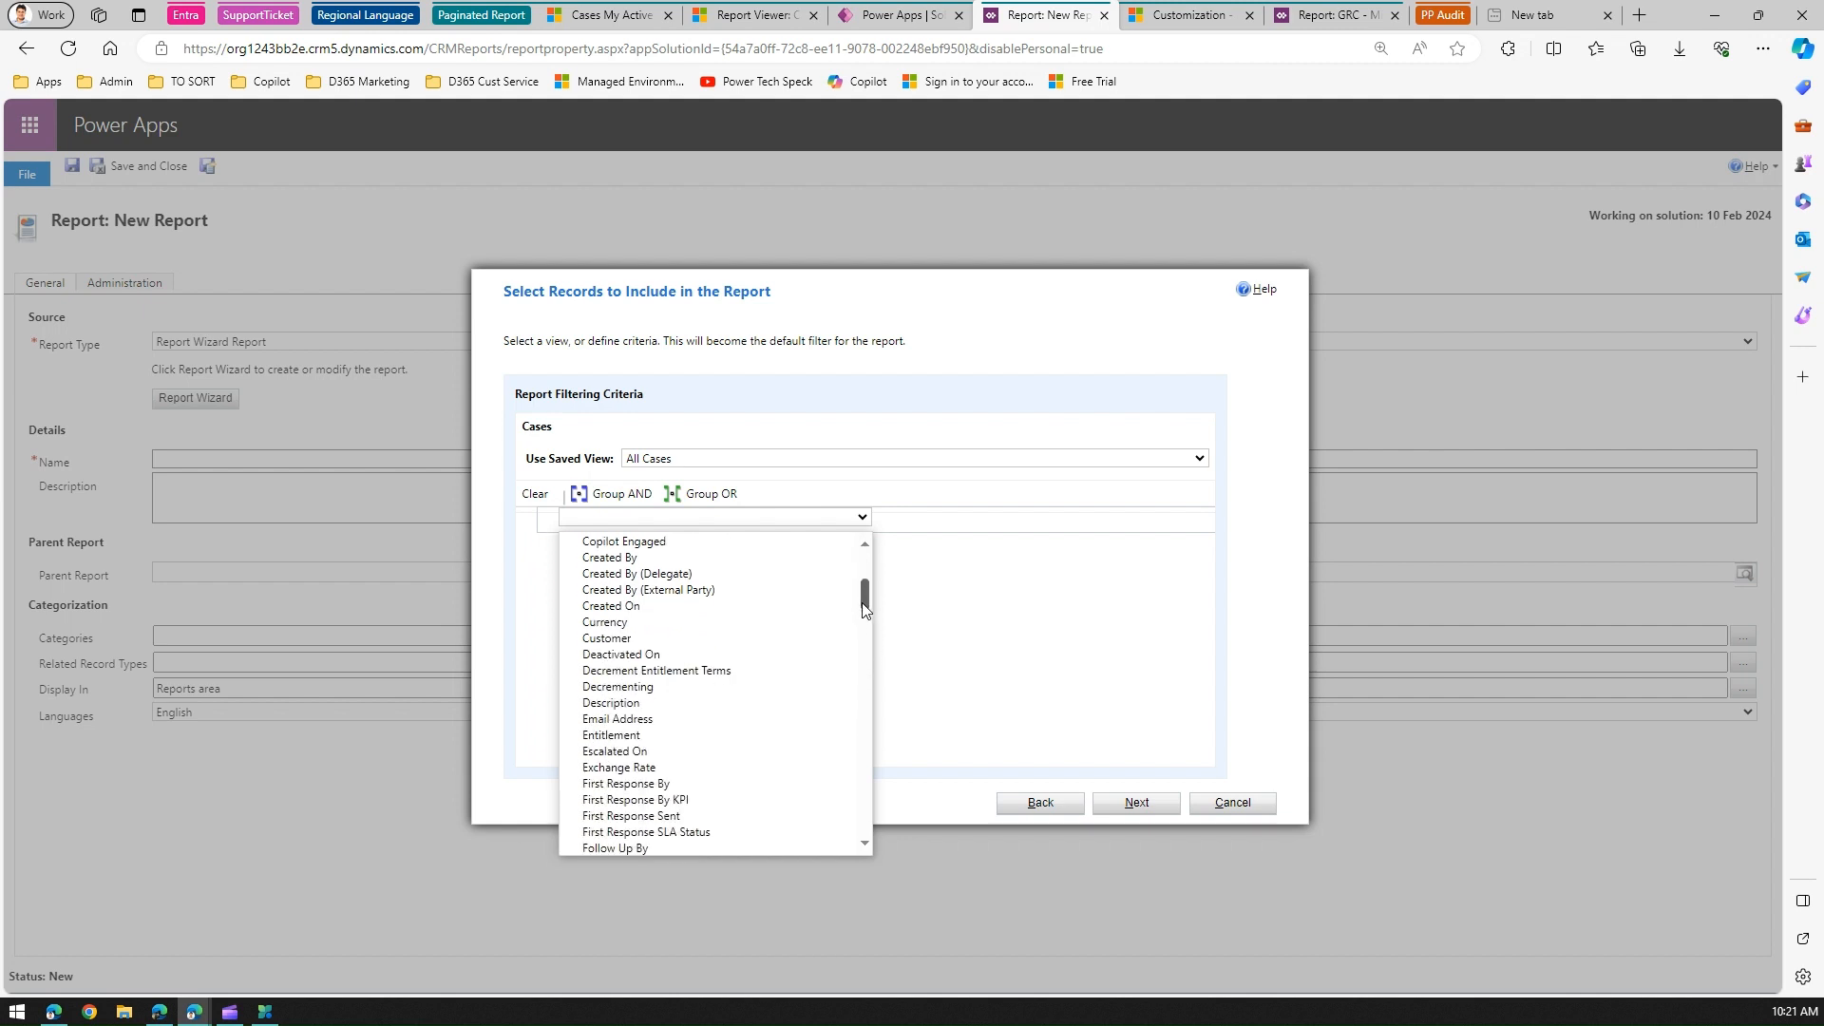
drag(864, 602, 865, 638)
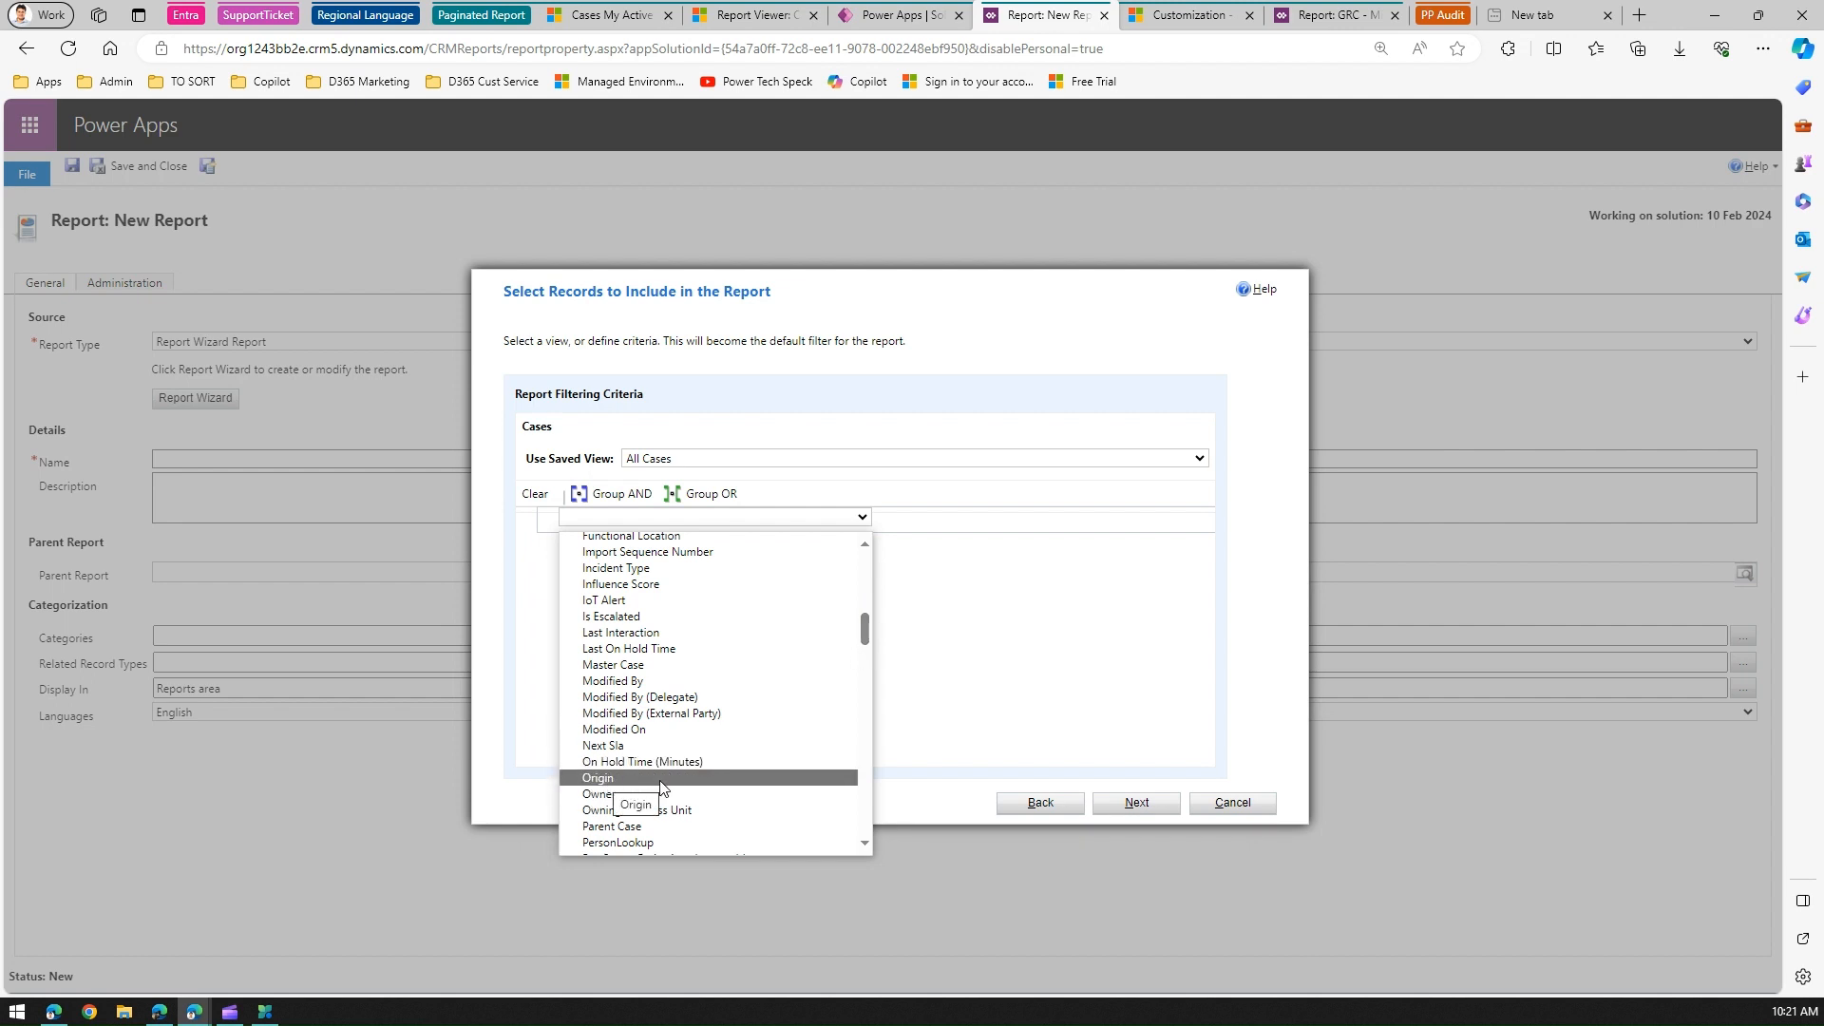
click(977, 662)
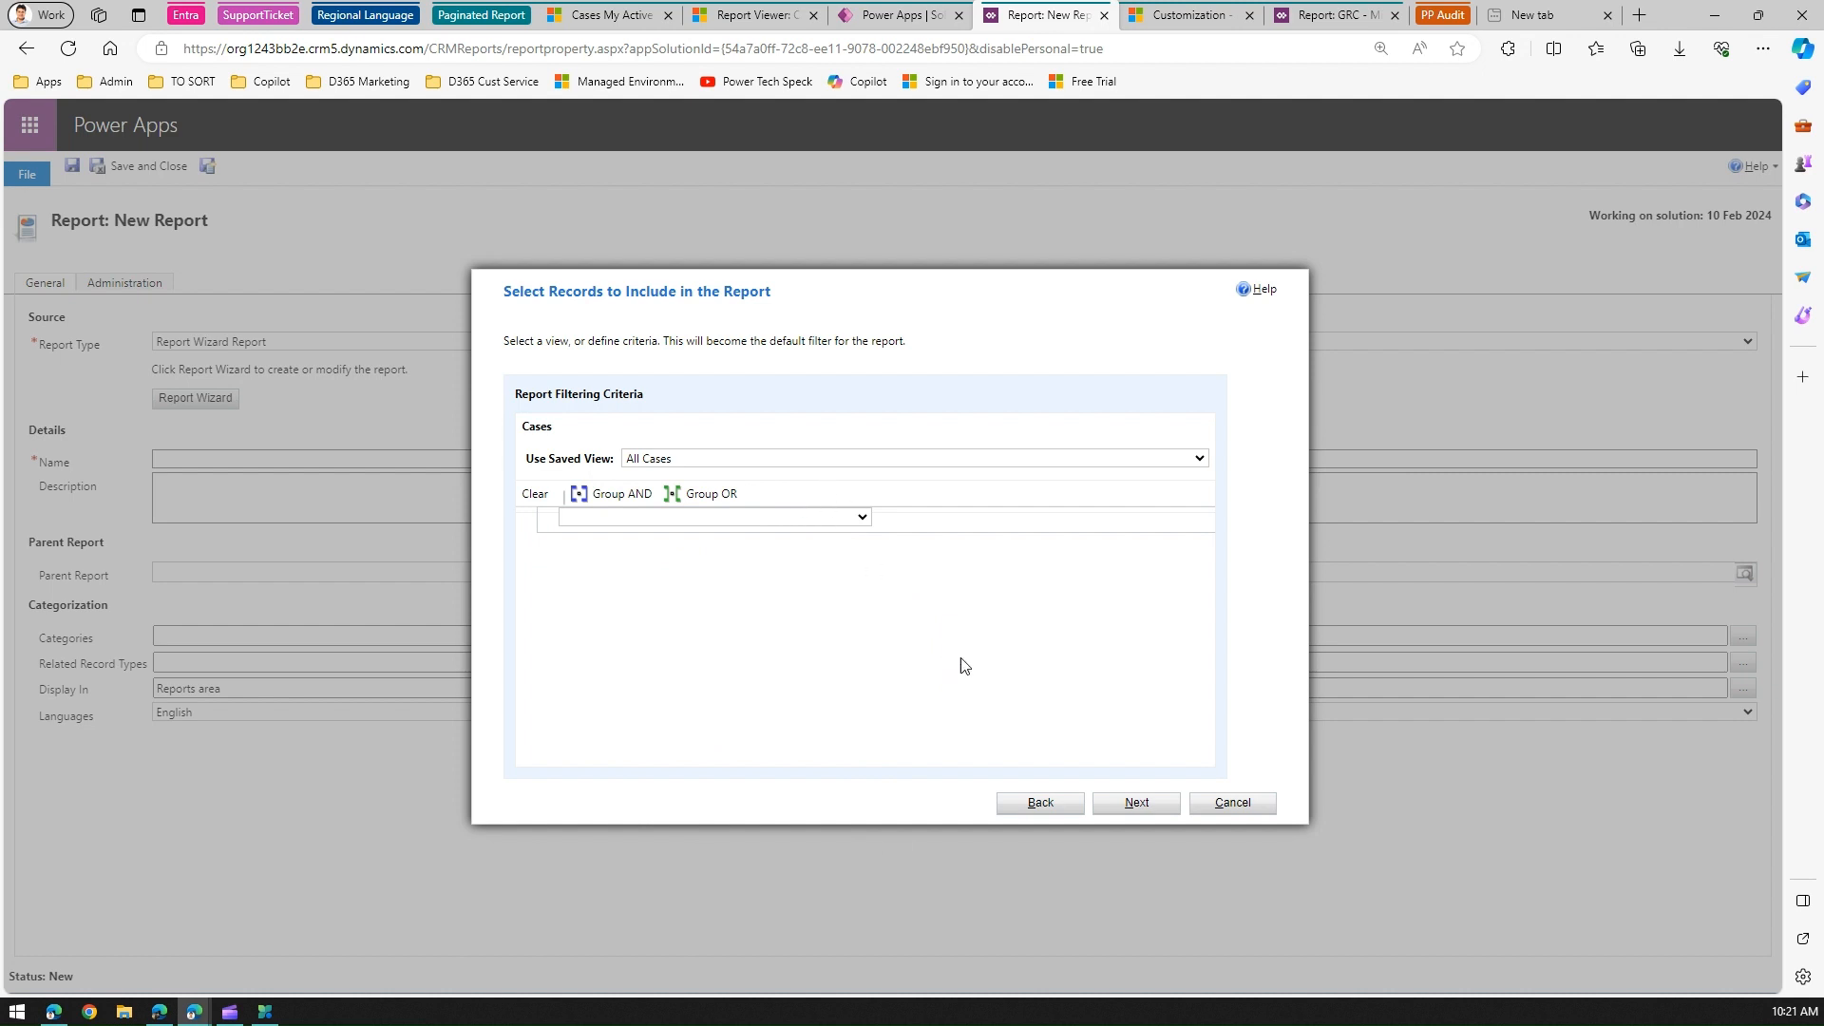
- Proceed to the field layout and add a Case Title column with a width of 125 pixels
click(1139, 804)
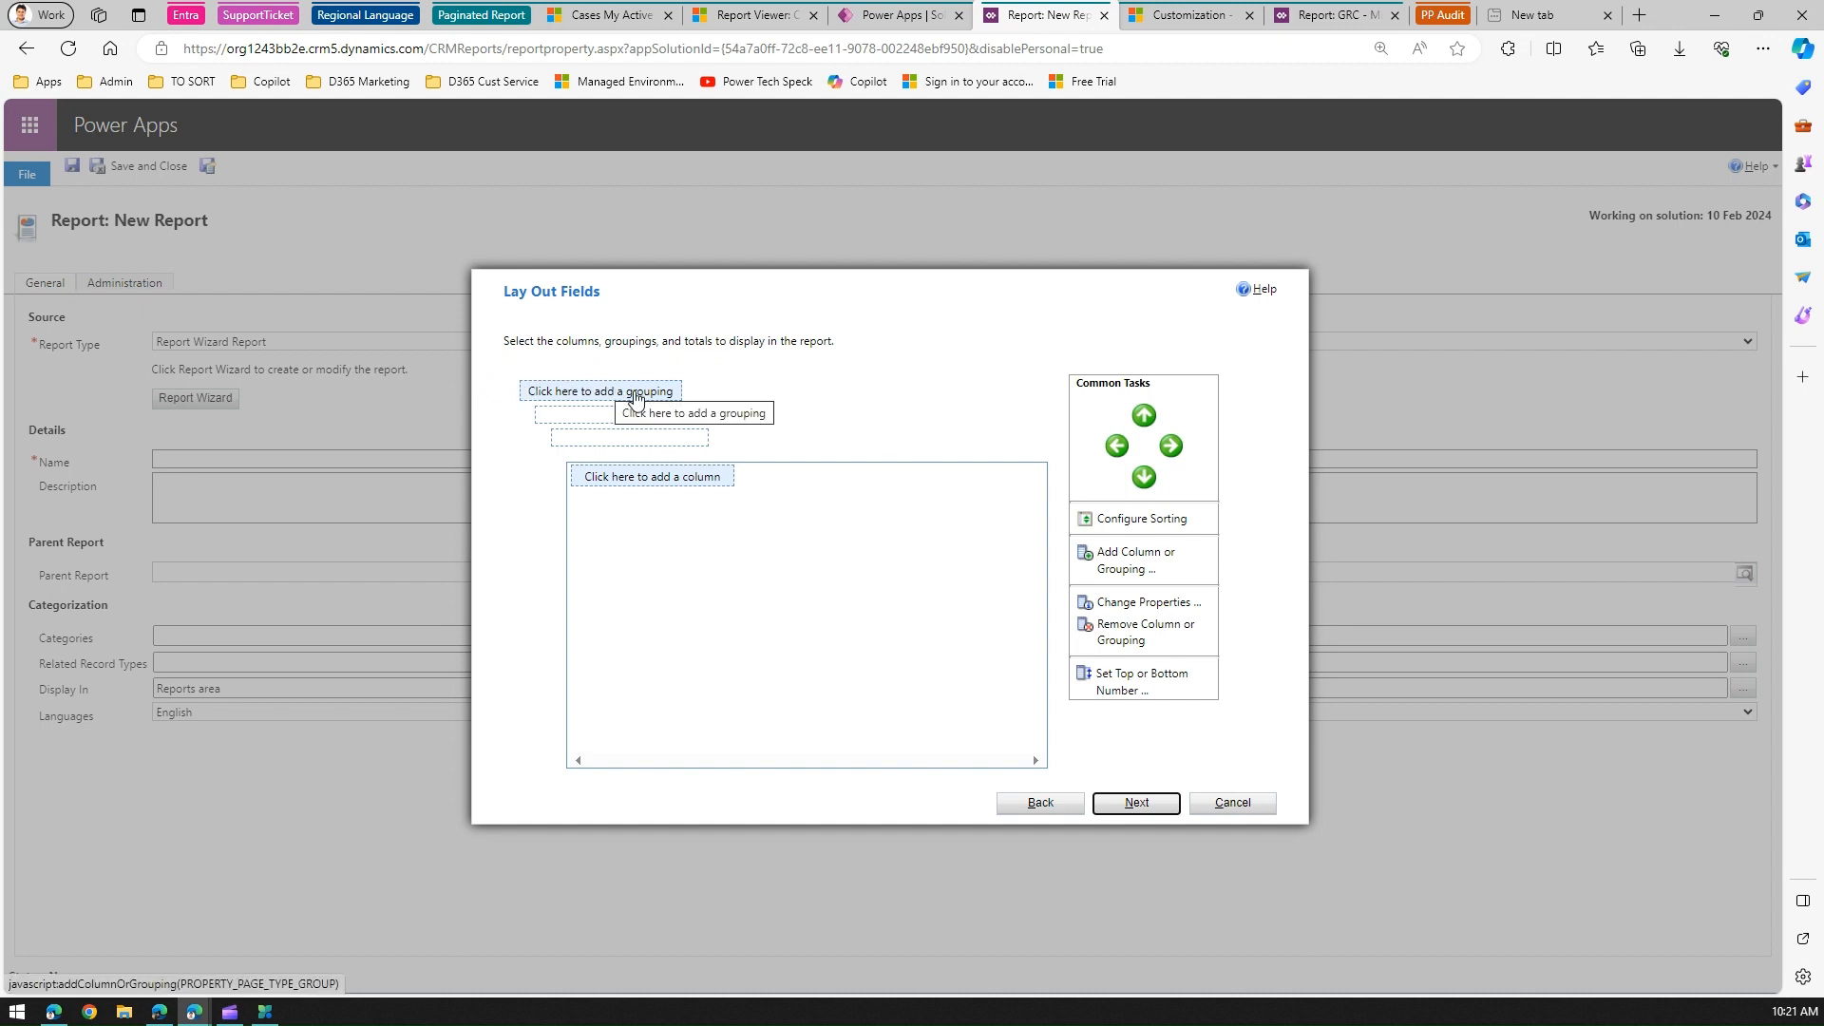
click(703, 482)
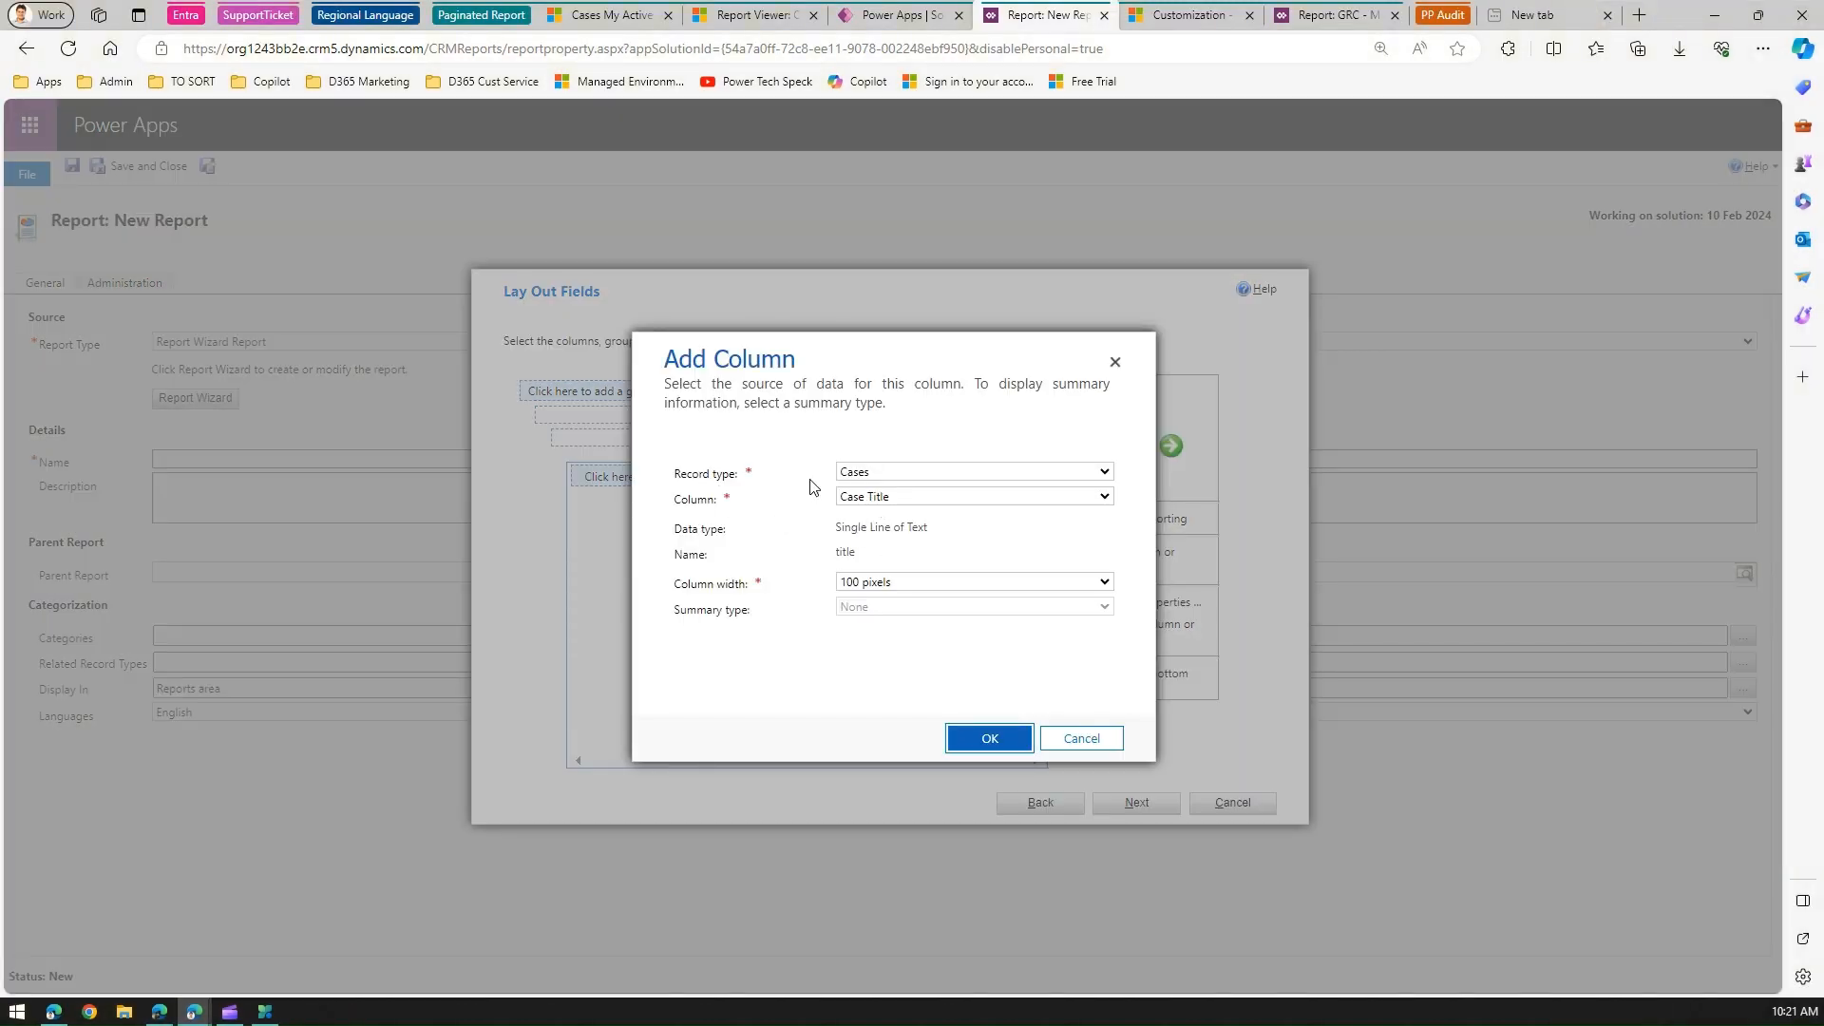
click(929, 583)
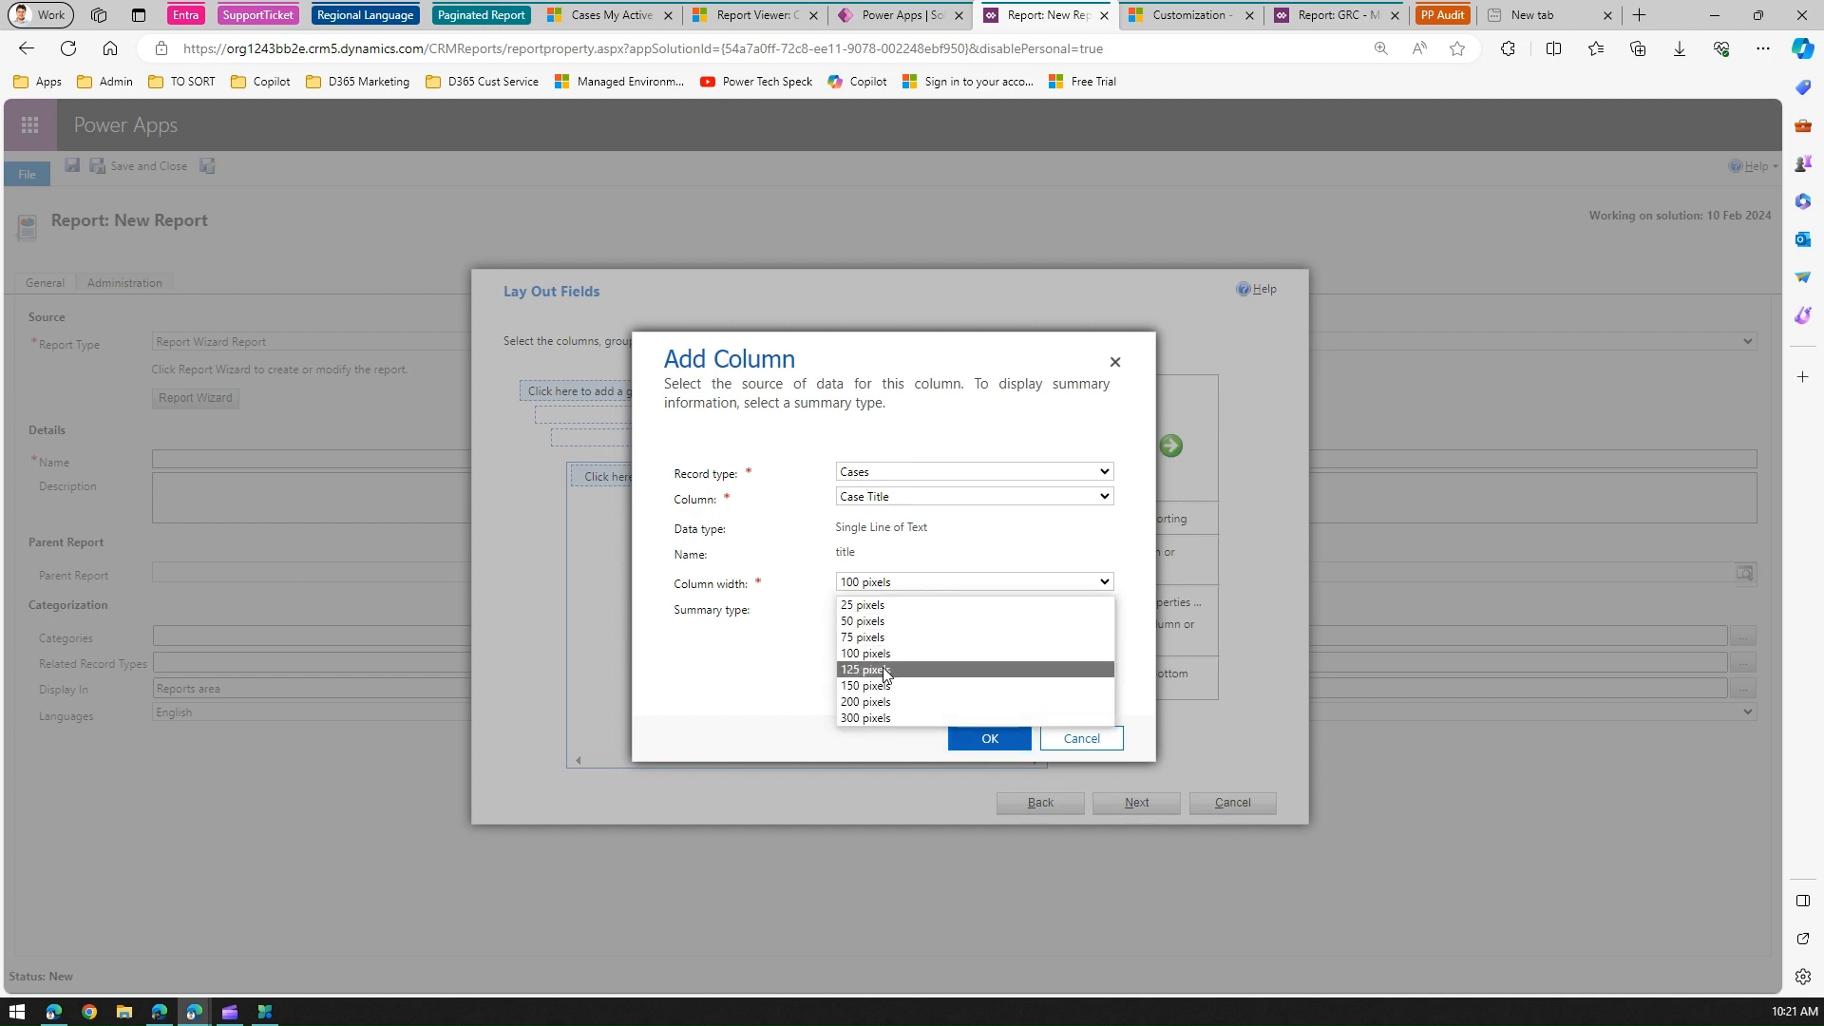
click(886, 670)
click(998, 739)
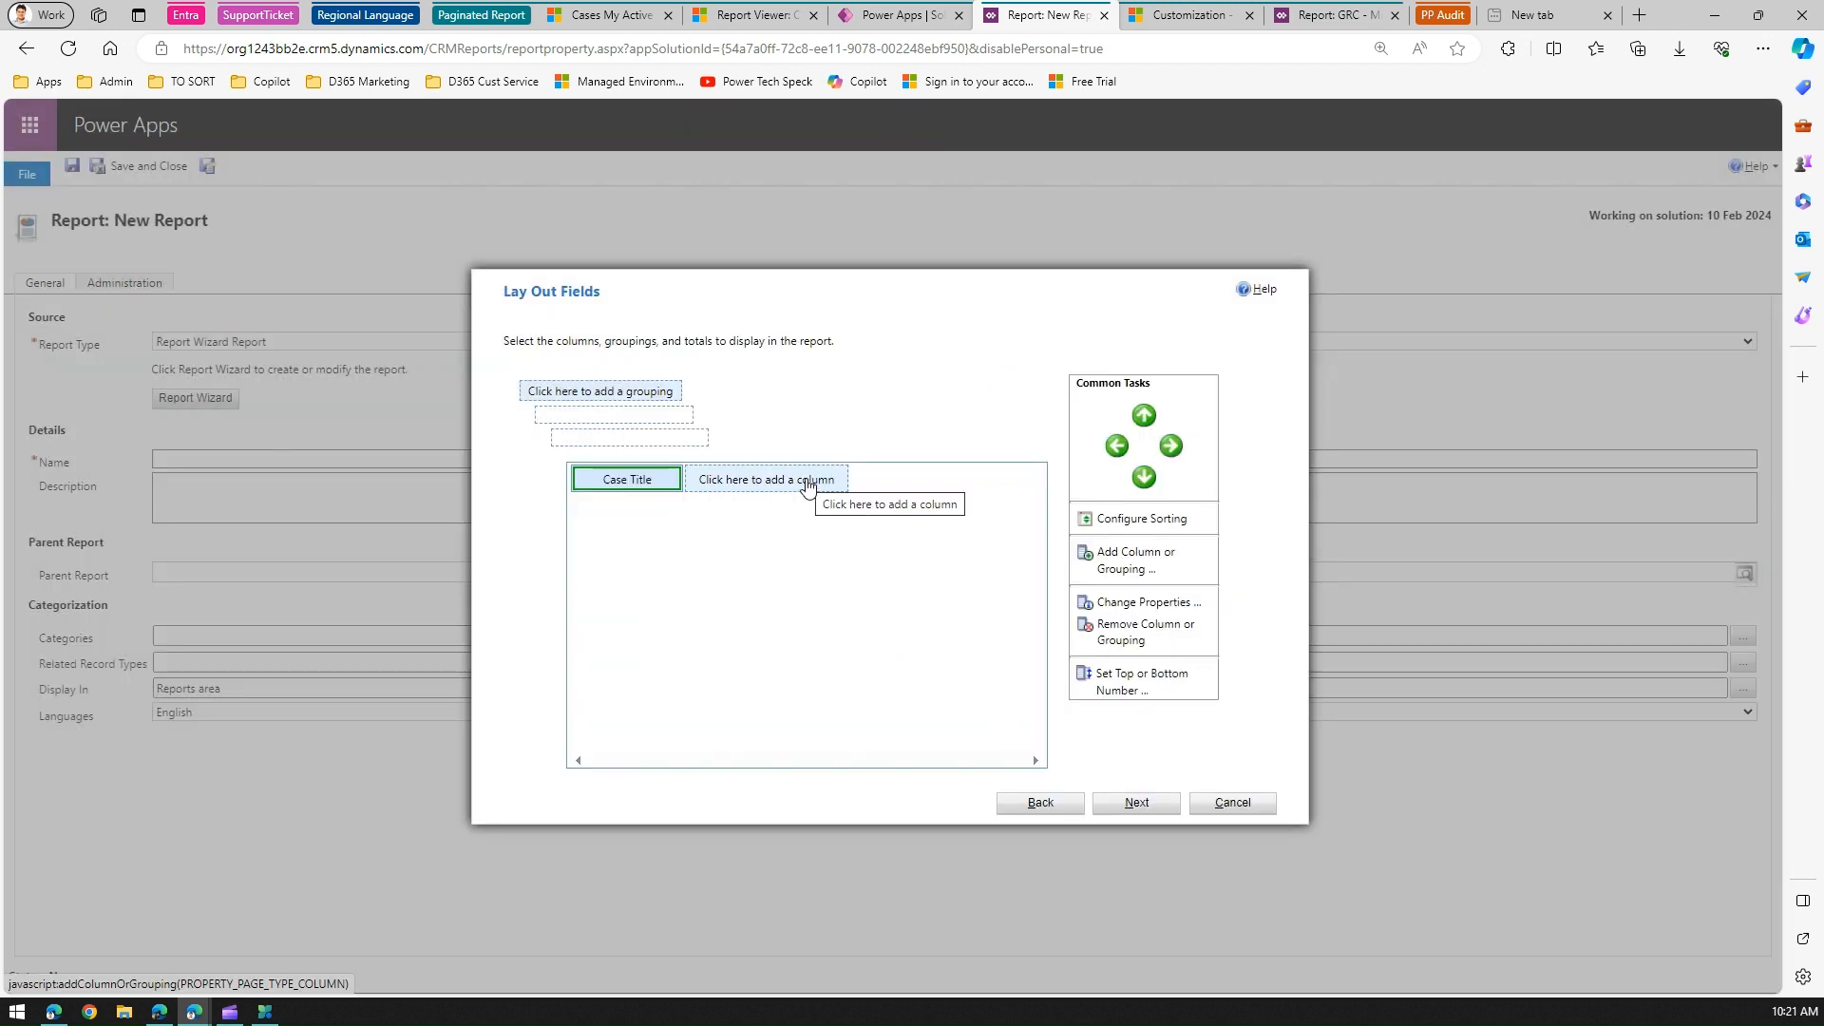
- Add the Origin field of Cases as the second report column, 100 pixels wide
click(807, 482)
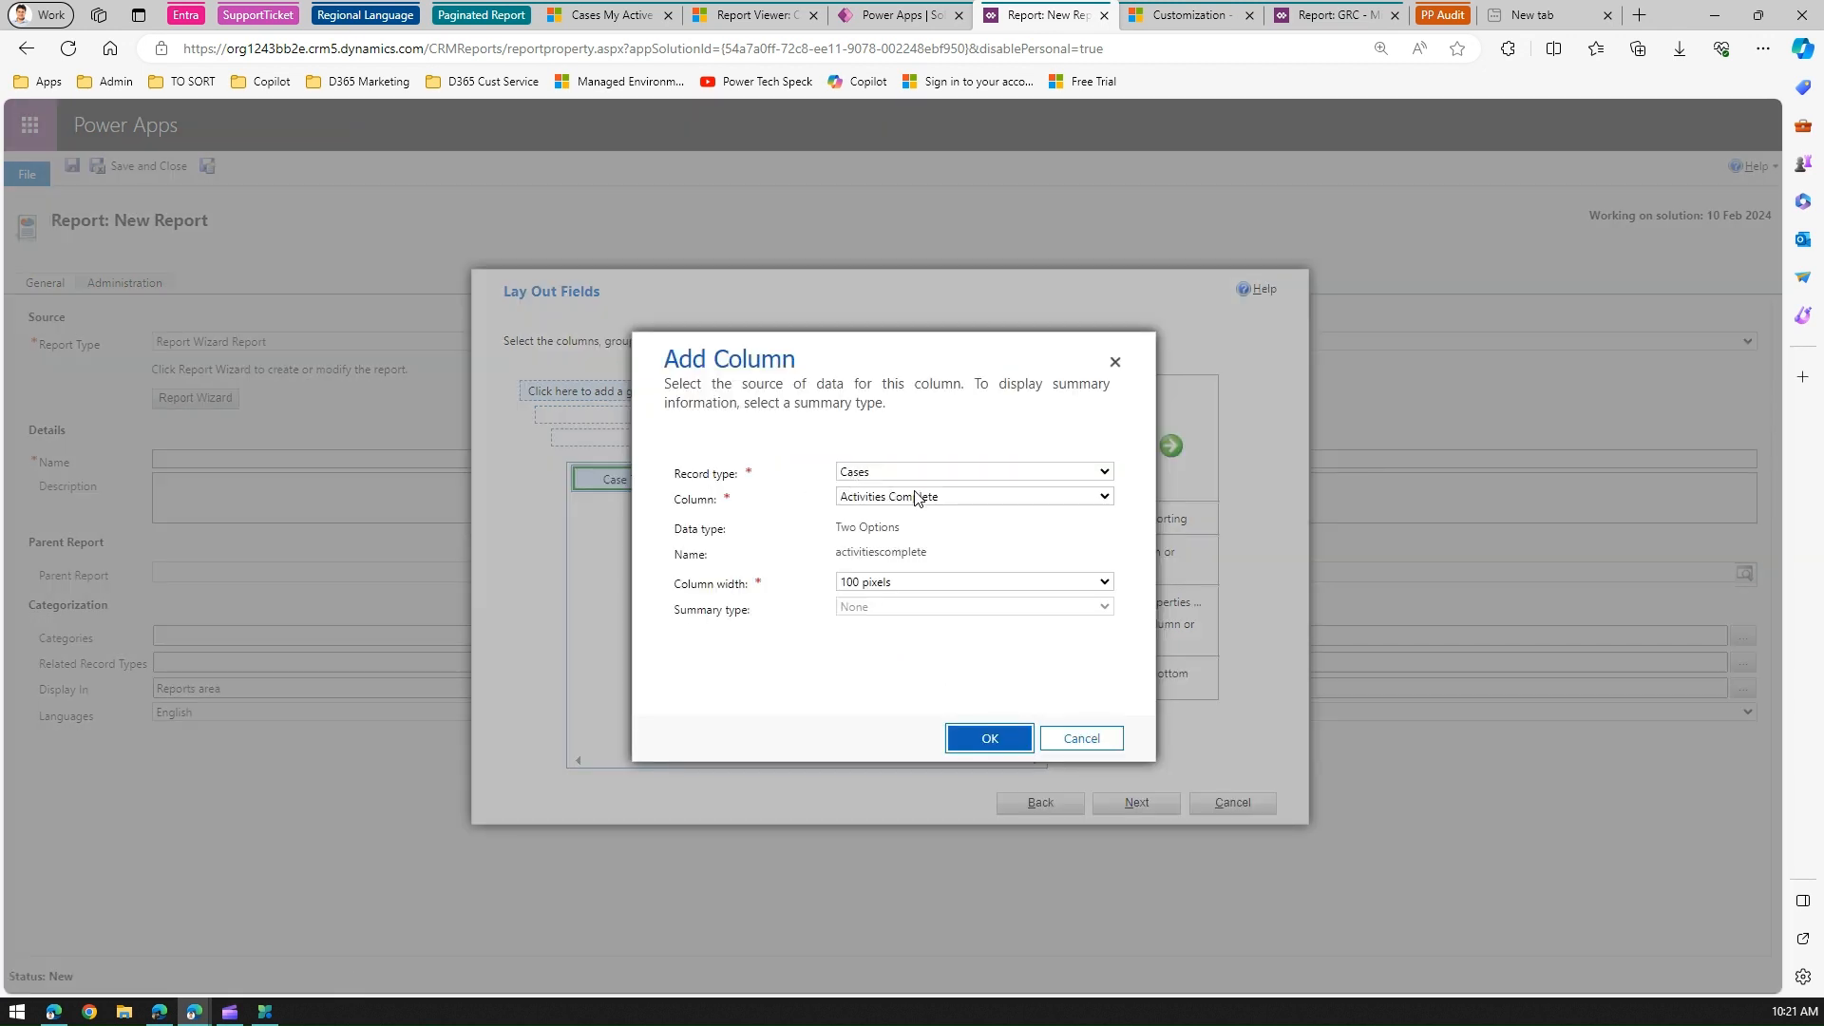
click(903, 500)
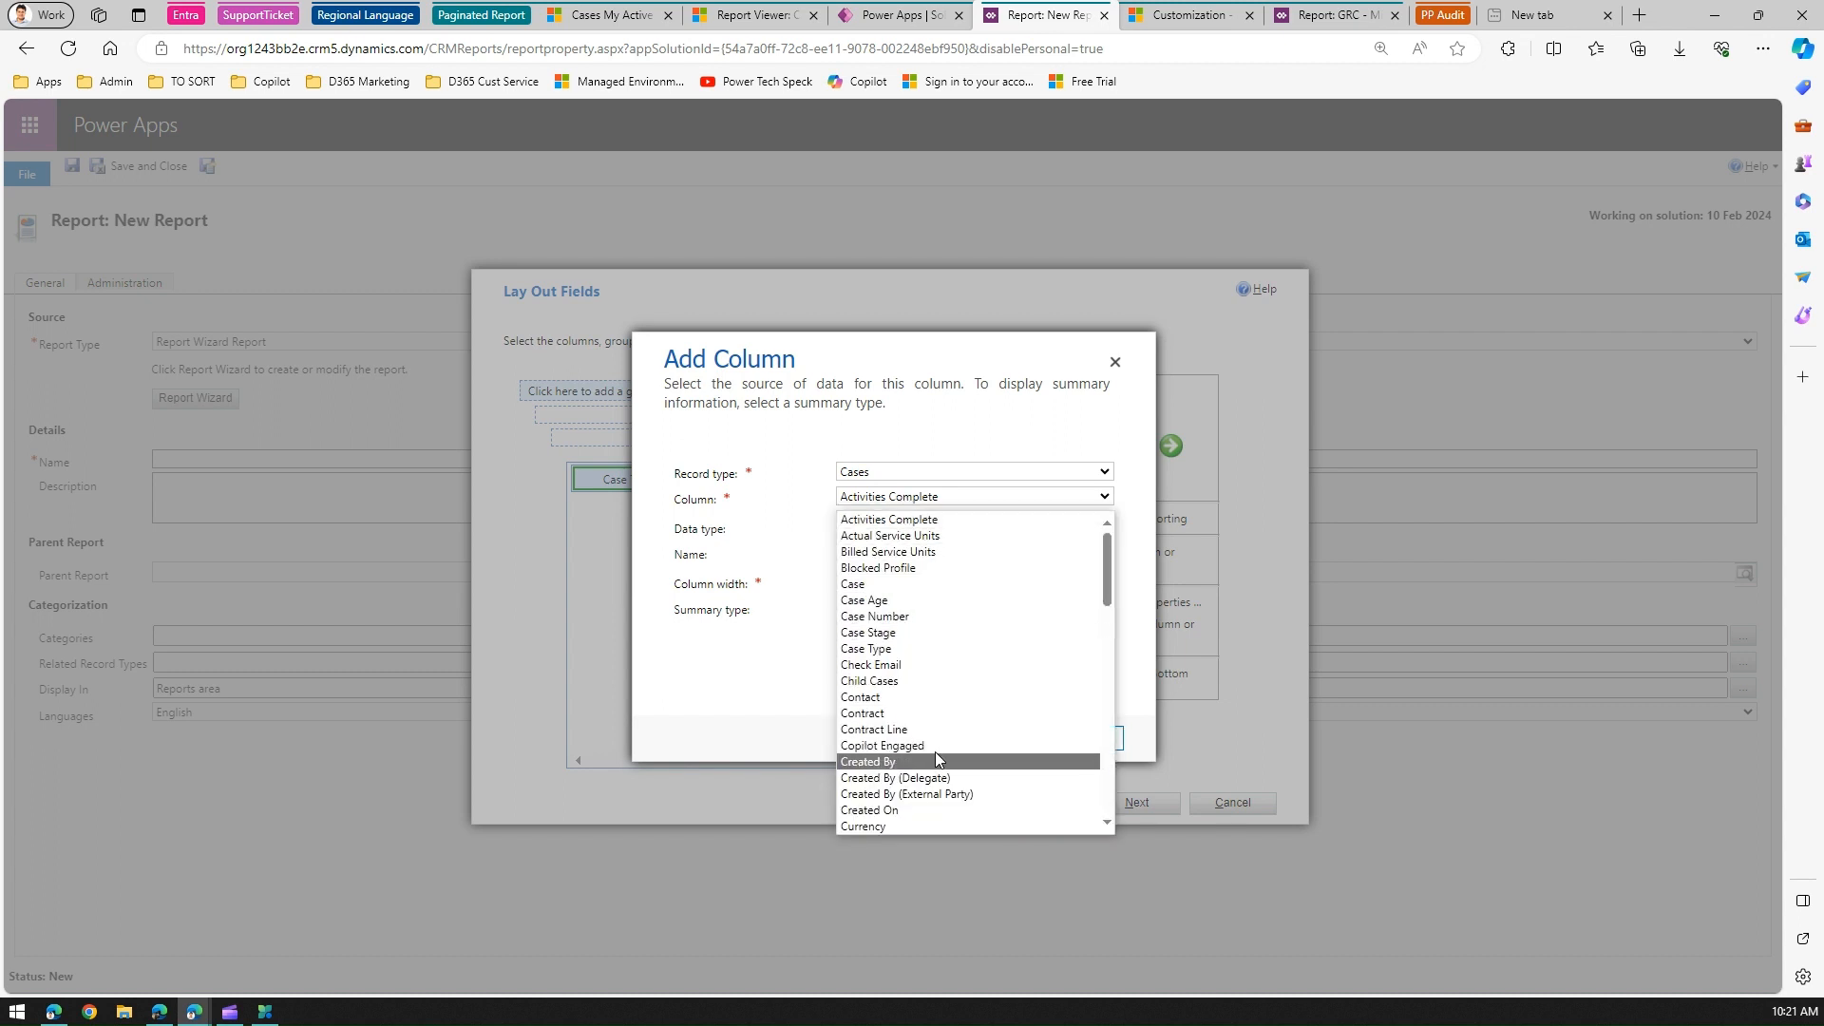
drag(1104, 579, 1104, 708)
click(897, 773)
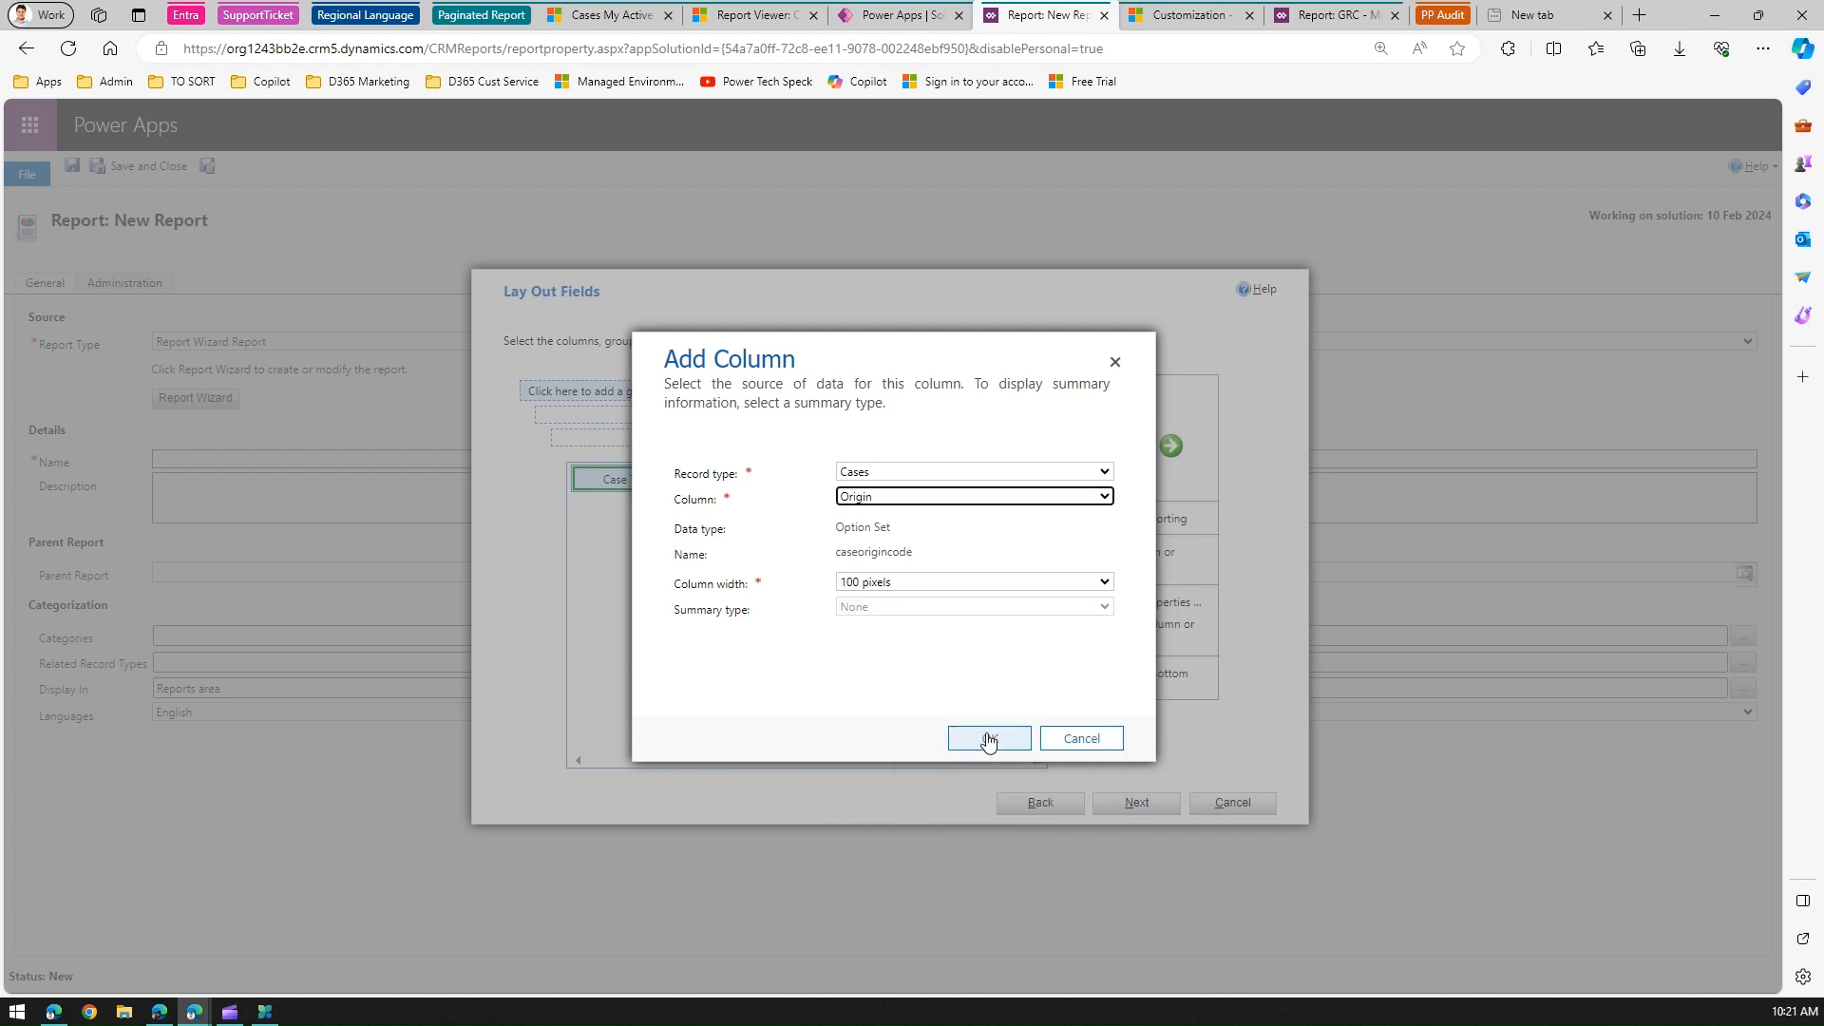
click(987, 738)
- Add the Customer field of Cases as the third report column with a width of 75 pixels
click(894, 492)
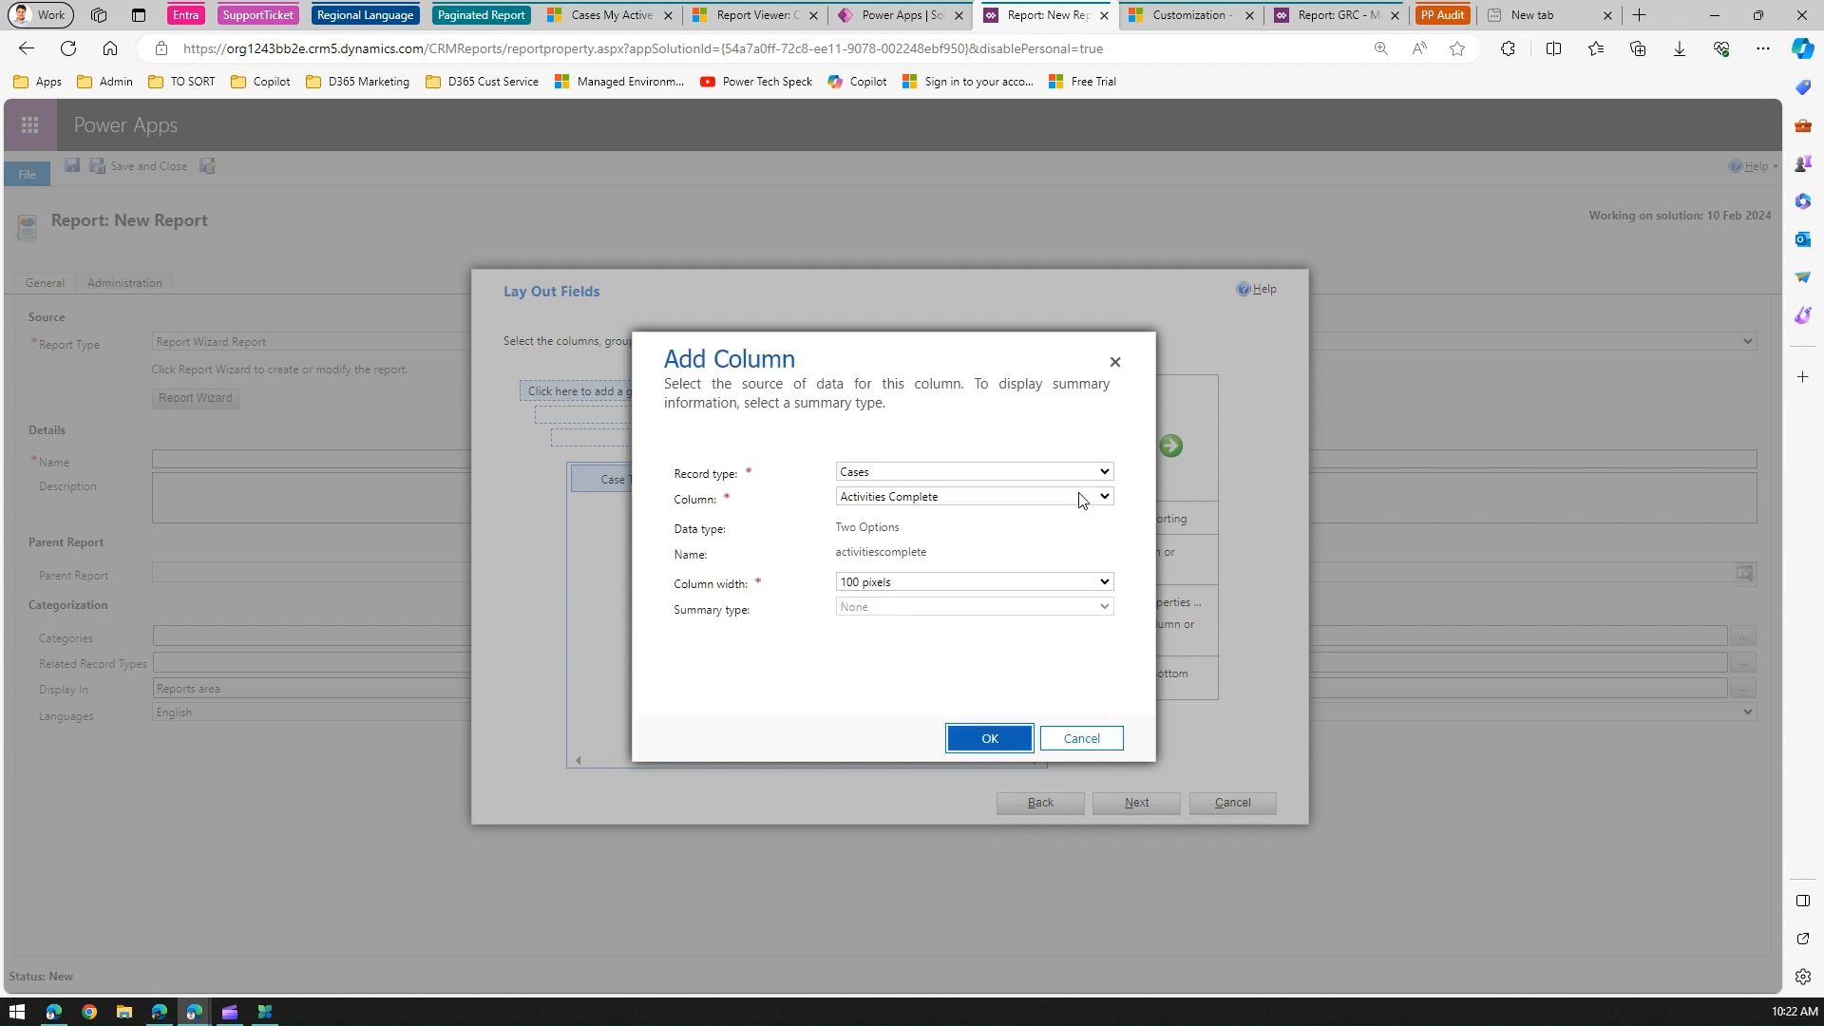
click(1081, 501)
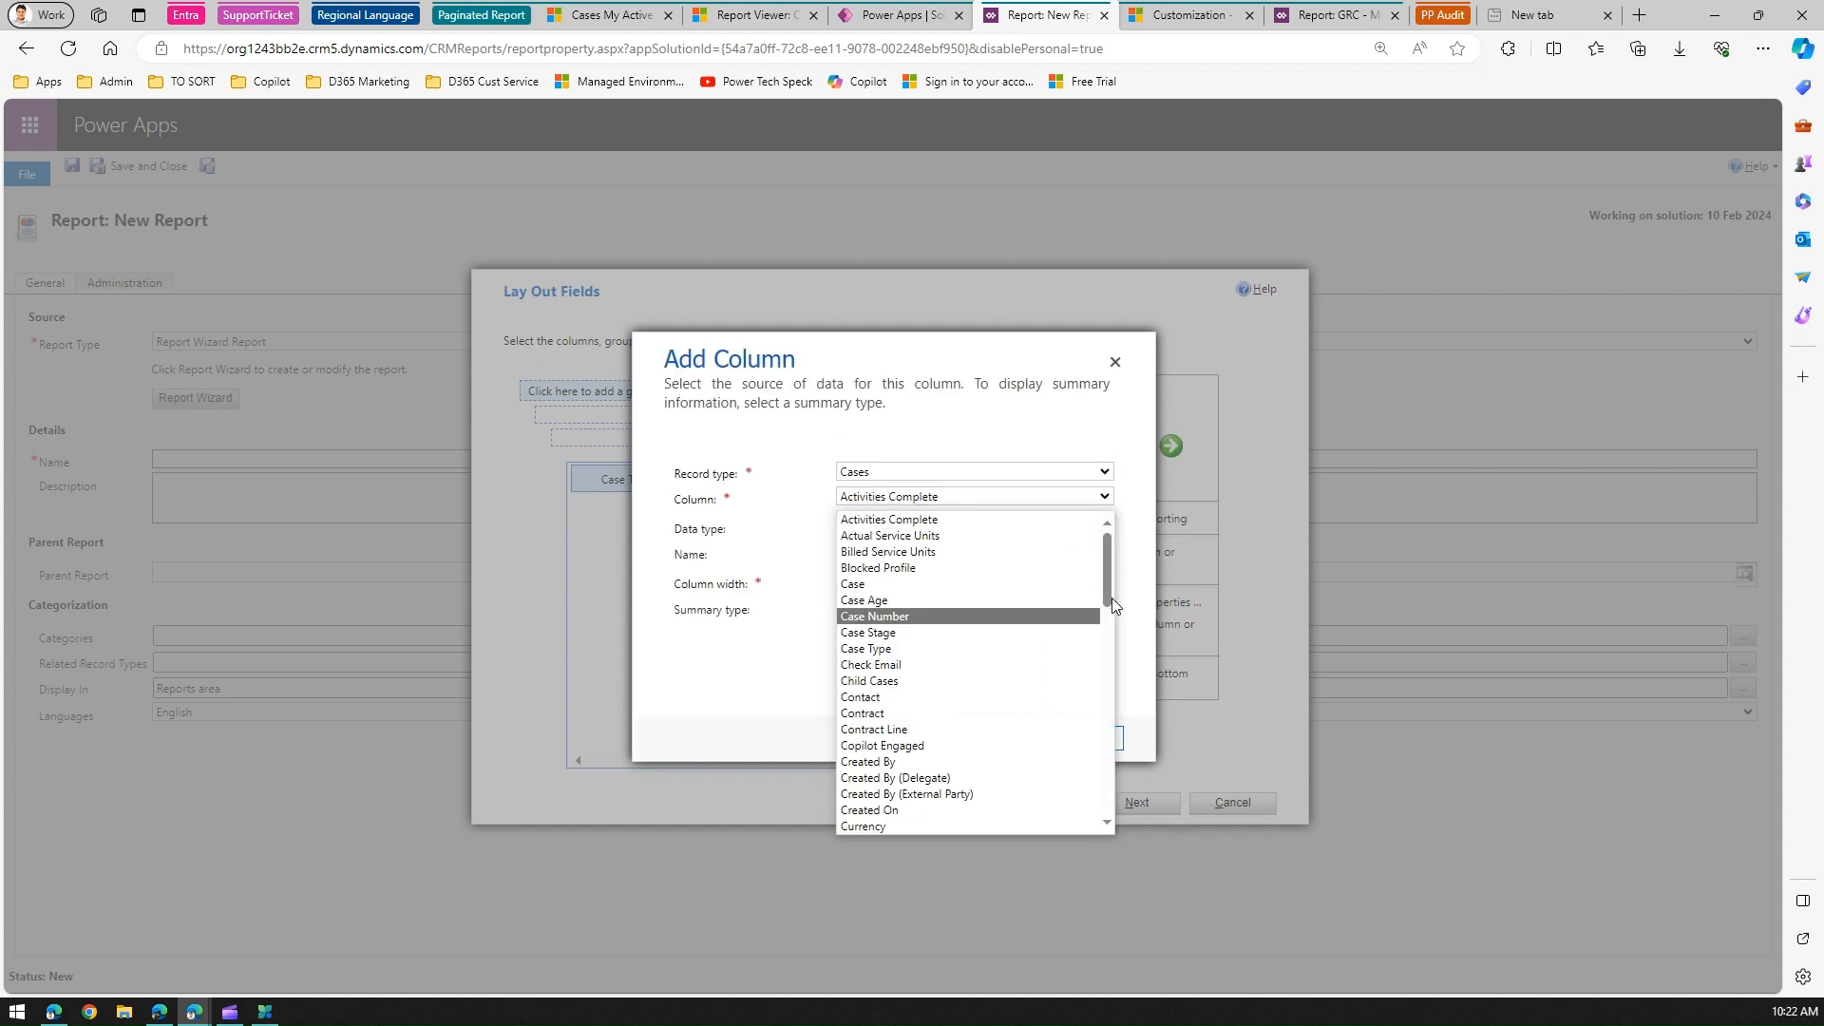
drag(1108, 581, 1110, 629)
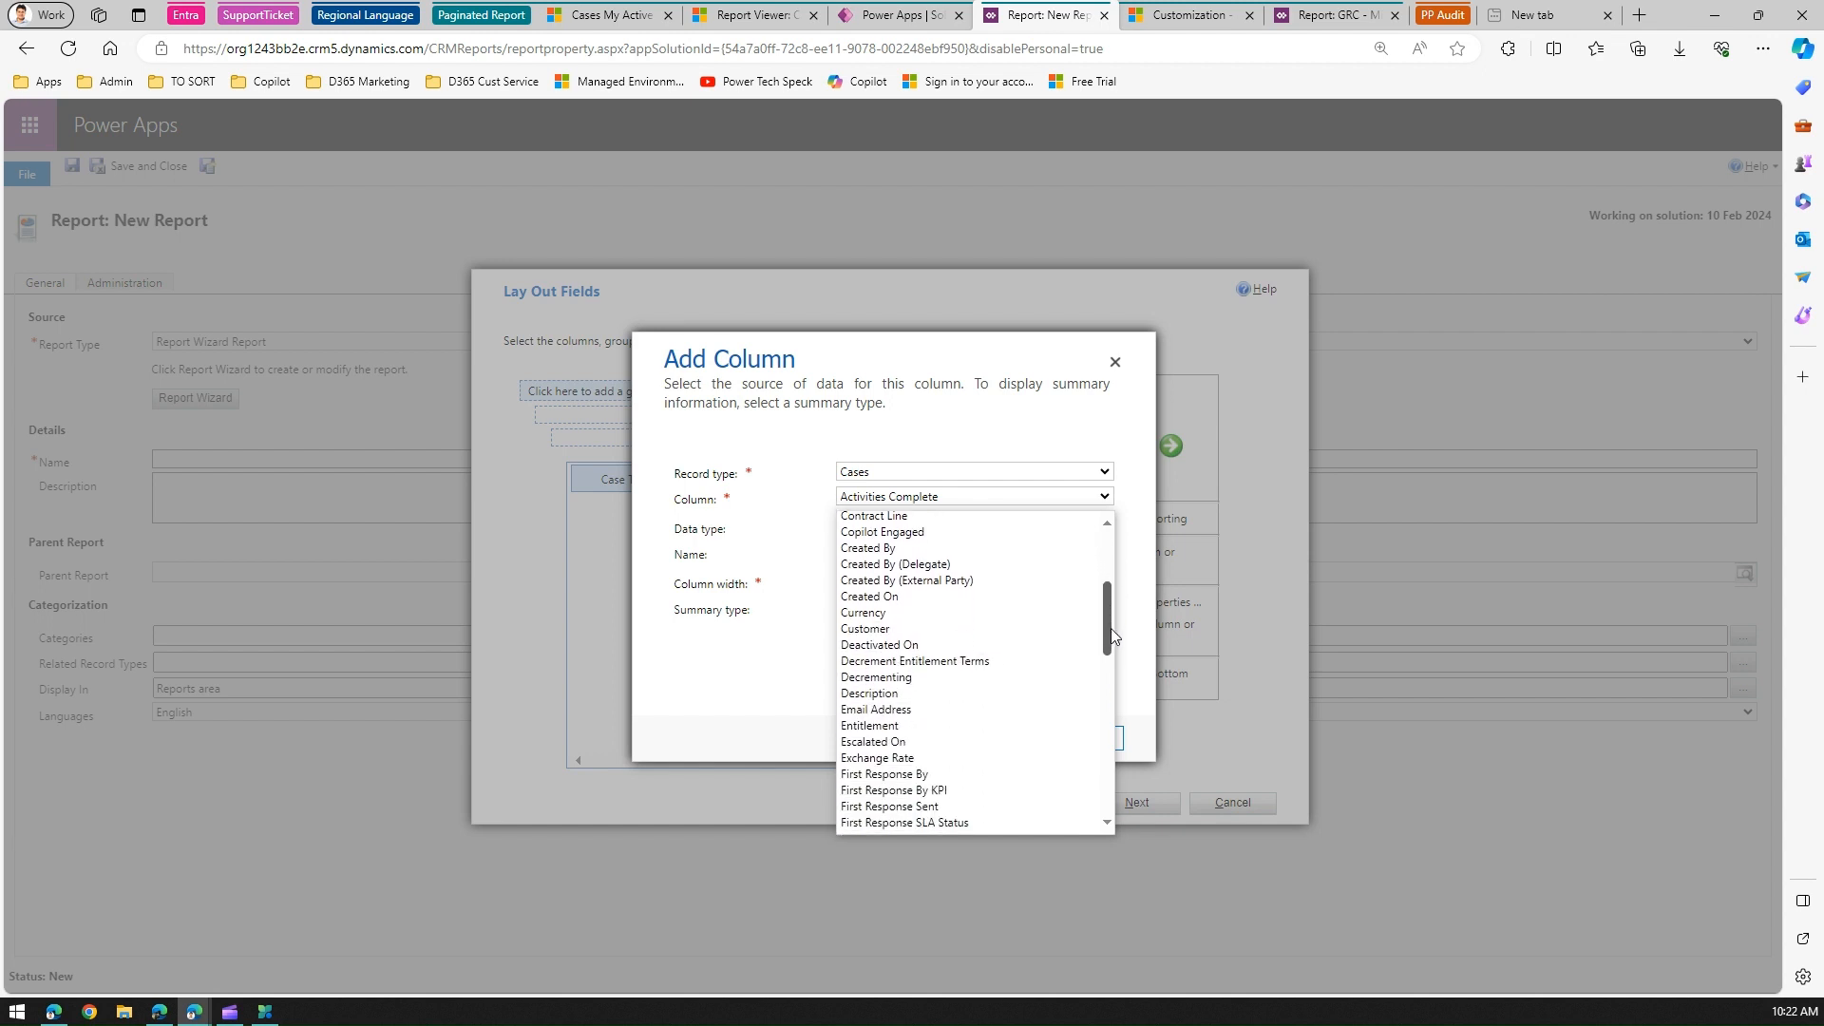
click(945, 624)
click(935, 585)
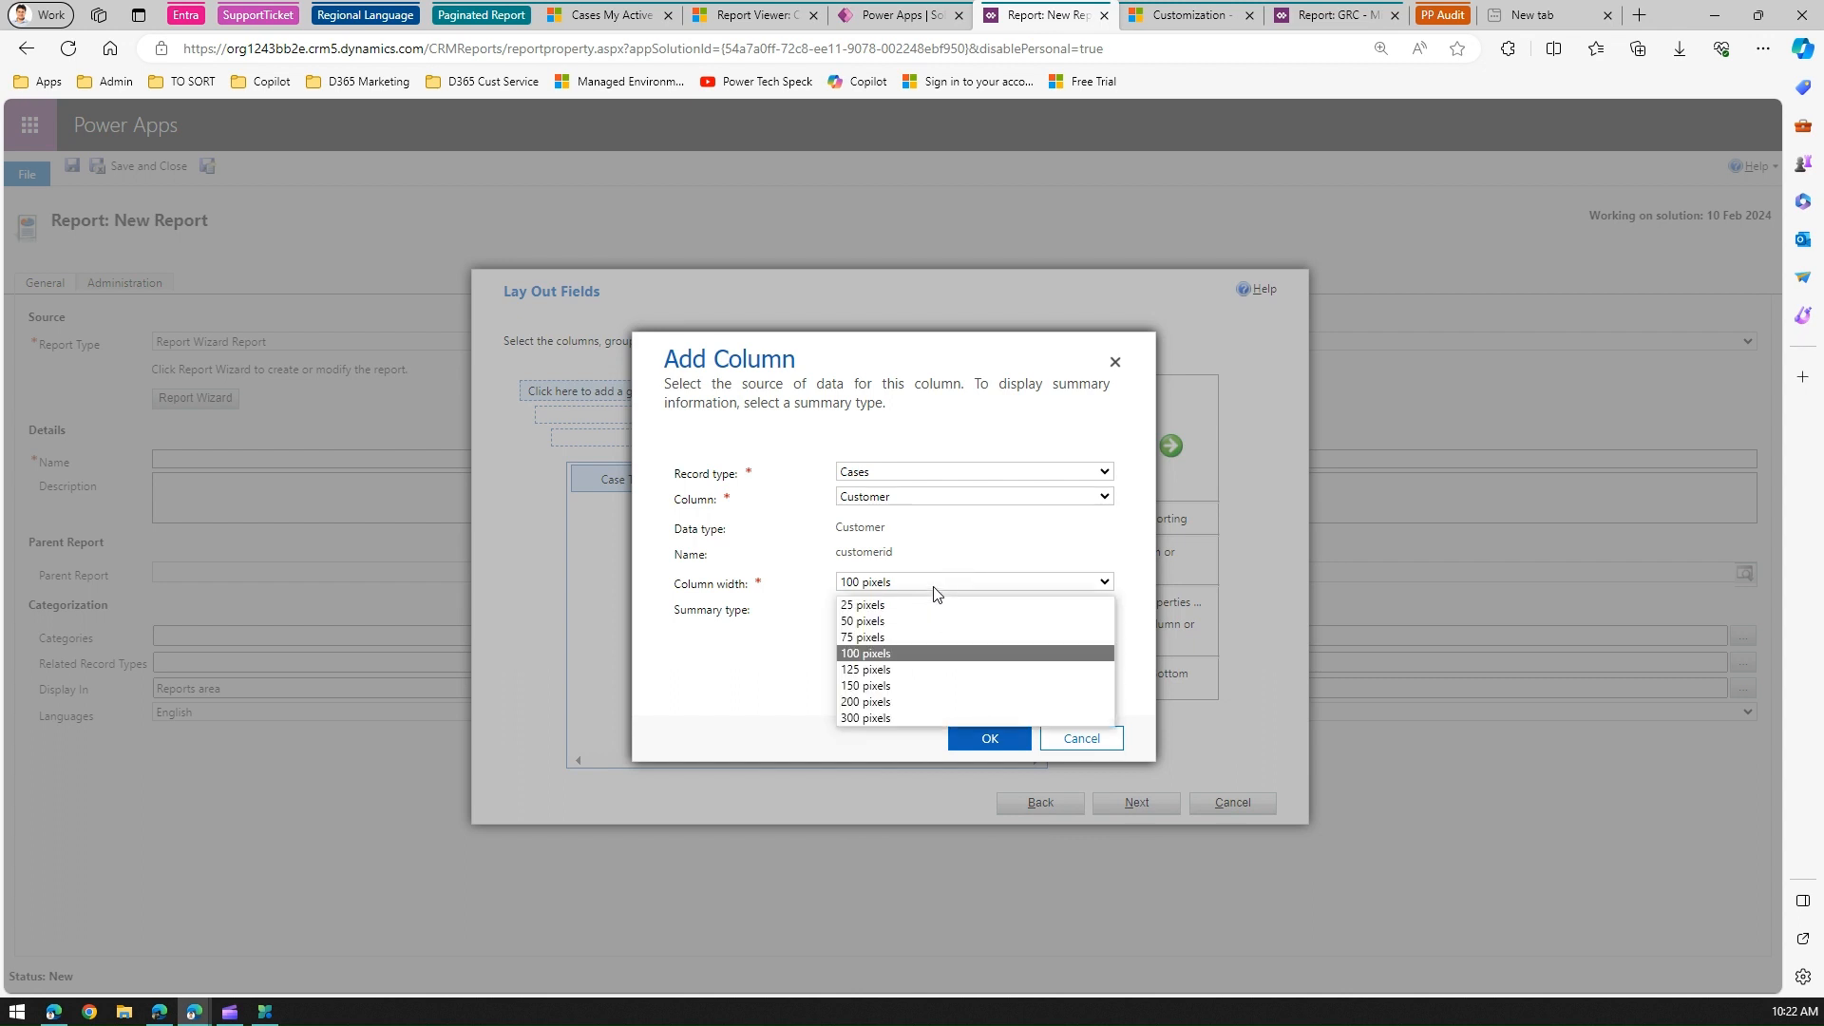
click(921, 637)
click(1013, 738)
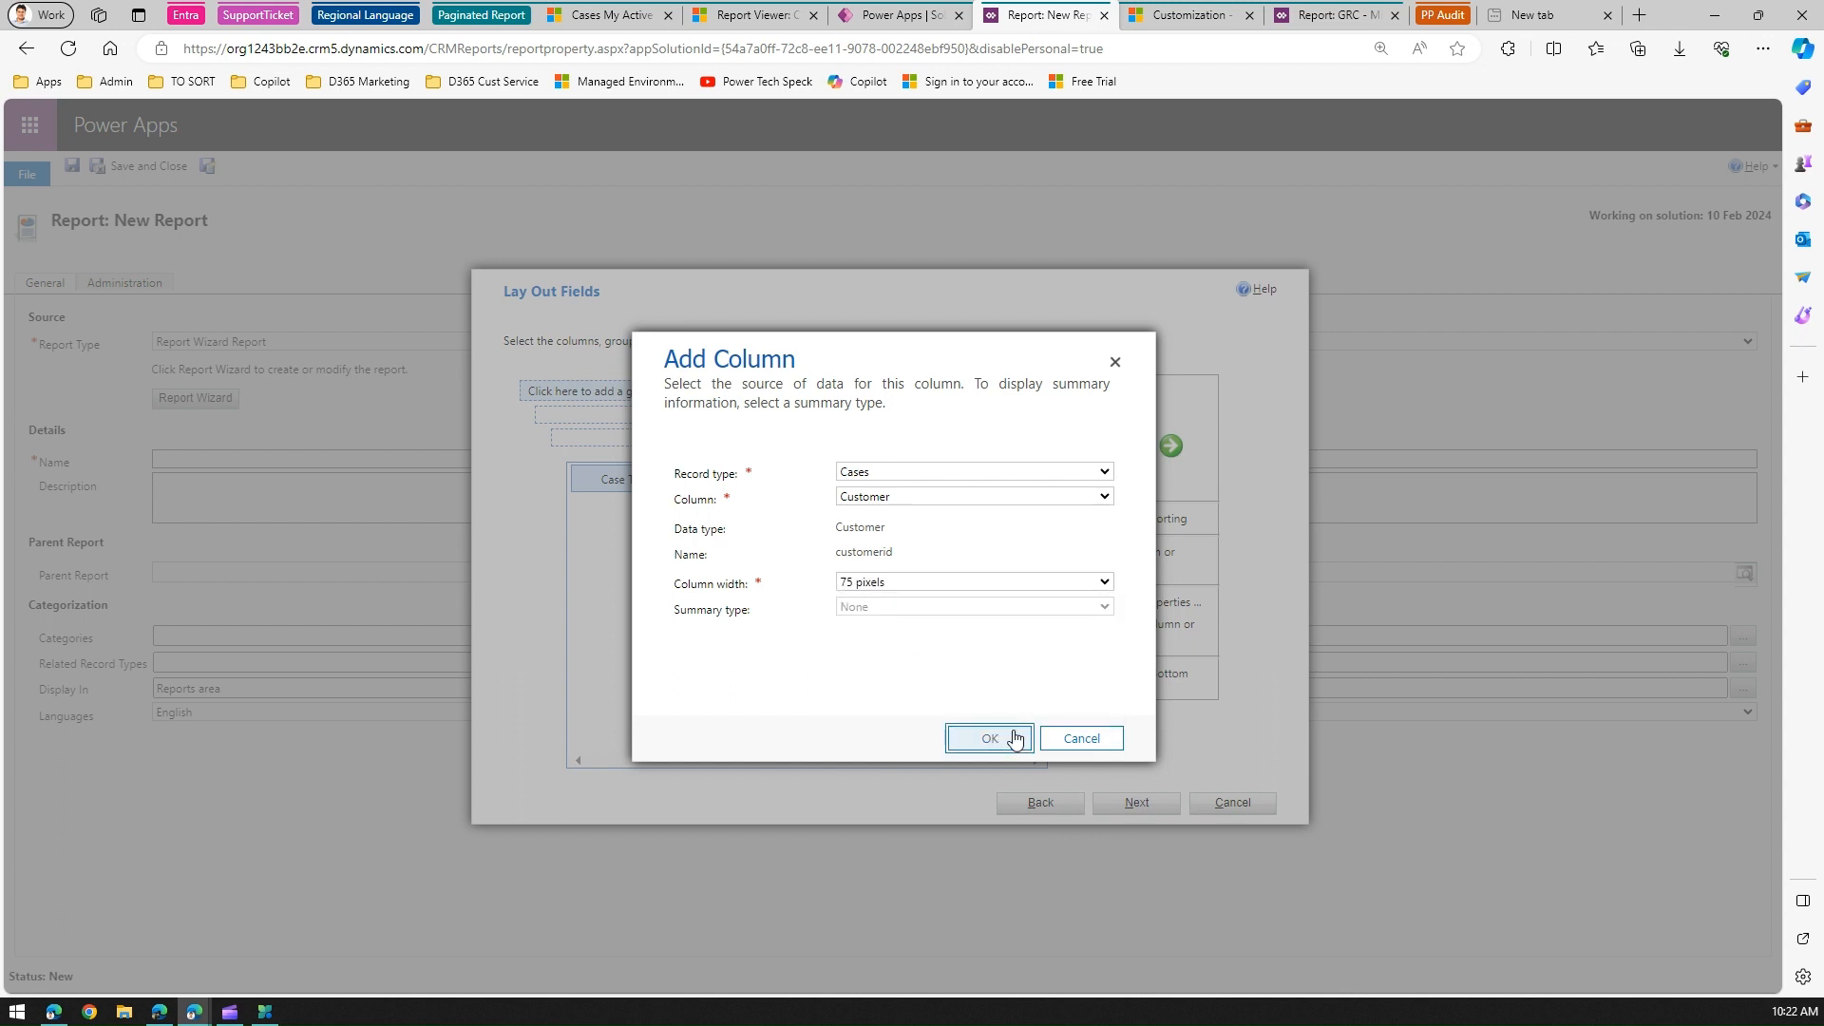